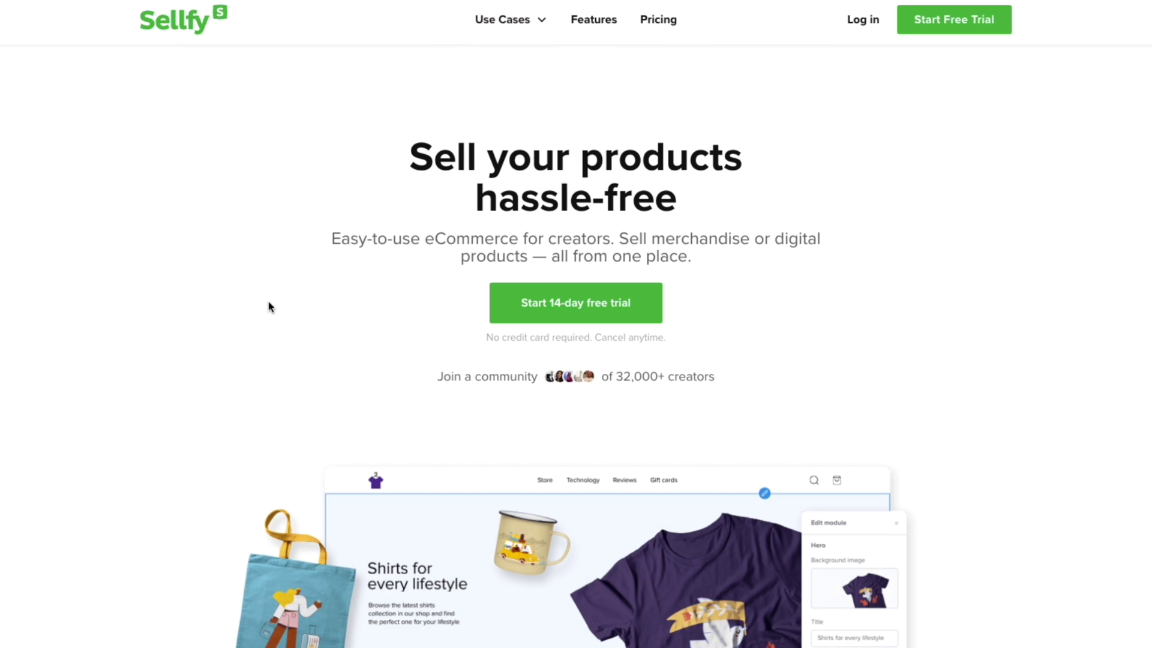
# Step: Start the 14-day free trial from the Digital downloads use-case page
pyautogui.click(516, 24)
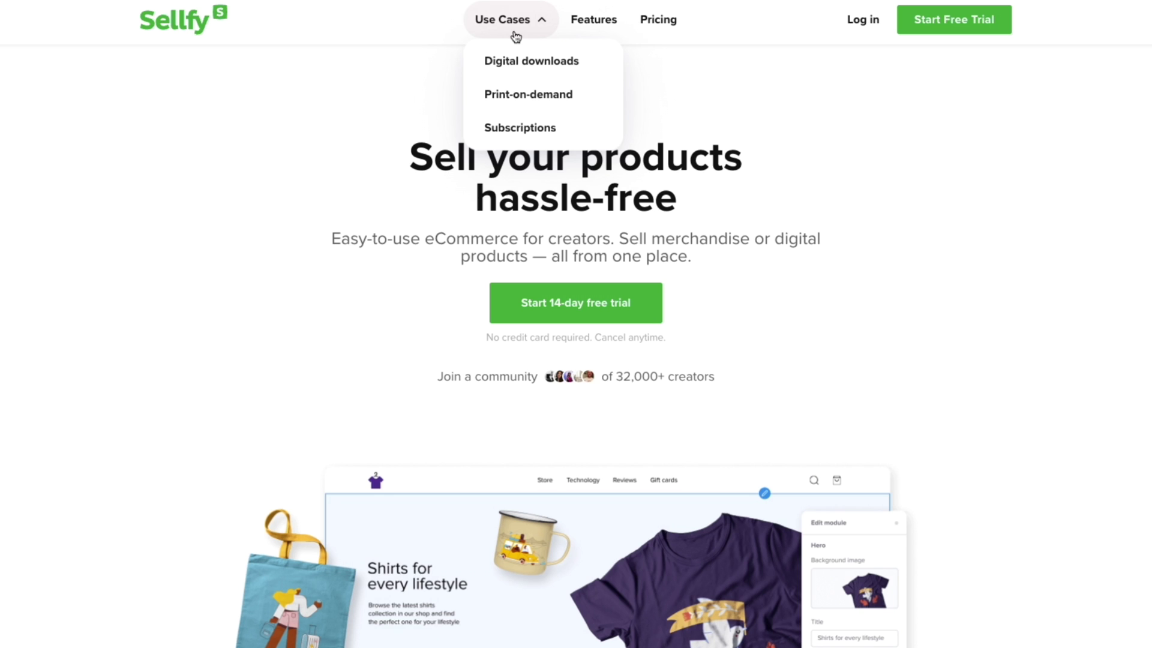
pyautogui.click(540, 67)
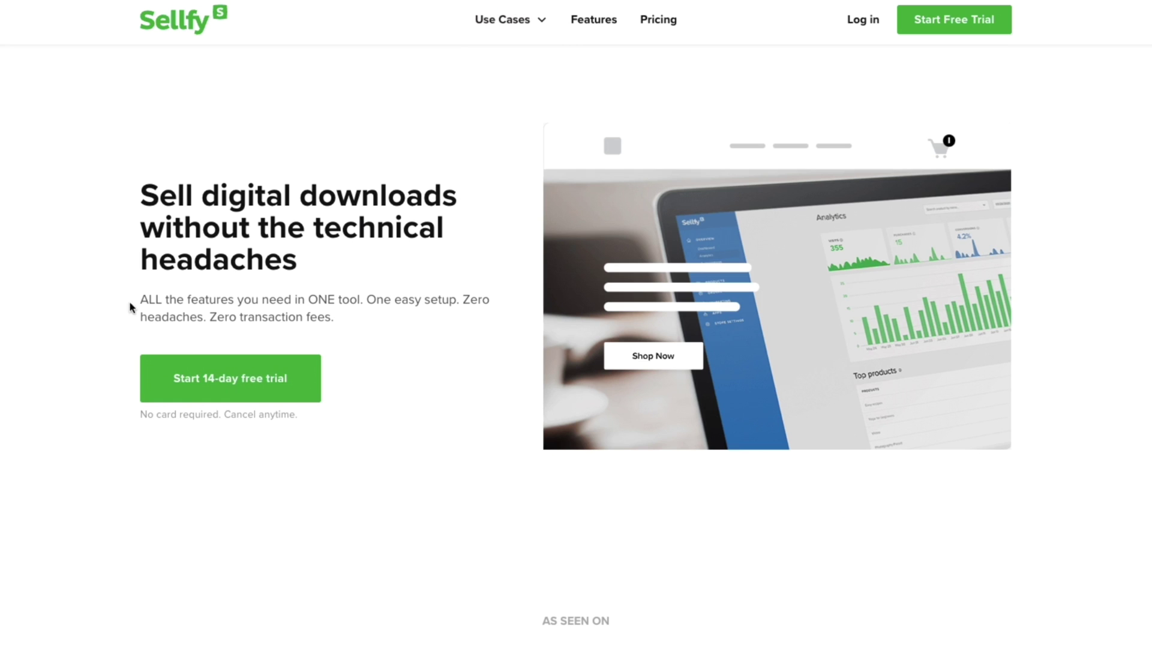
pyautogui.click(207, 374)
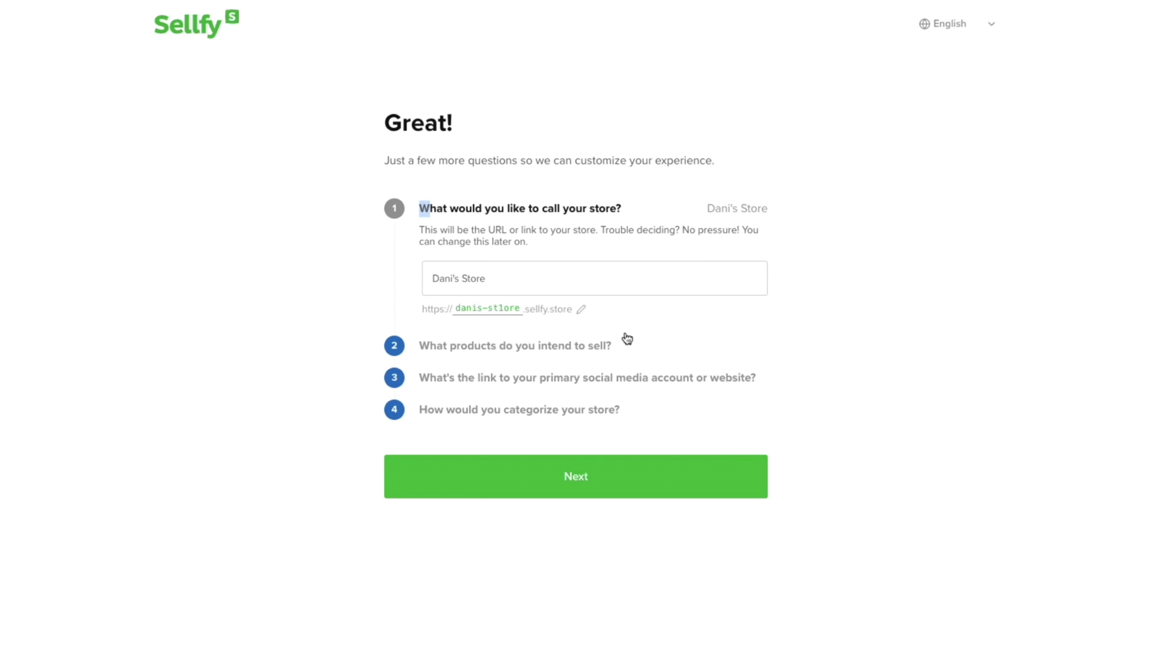
# Step: Choose Digital downloads/streams as the product type and skip the social media link question
pyautogui.click(470, 352)
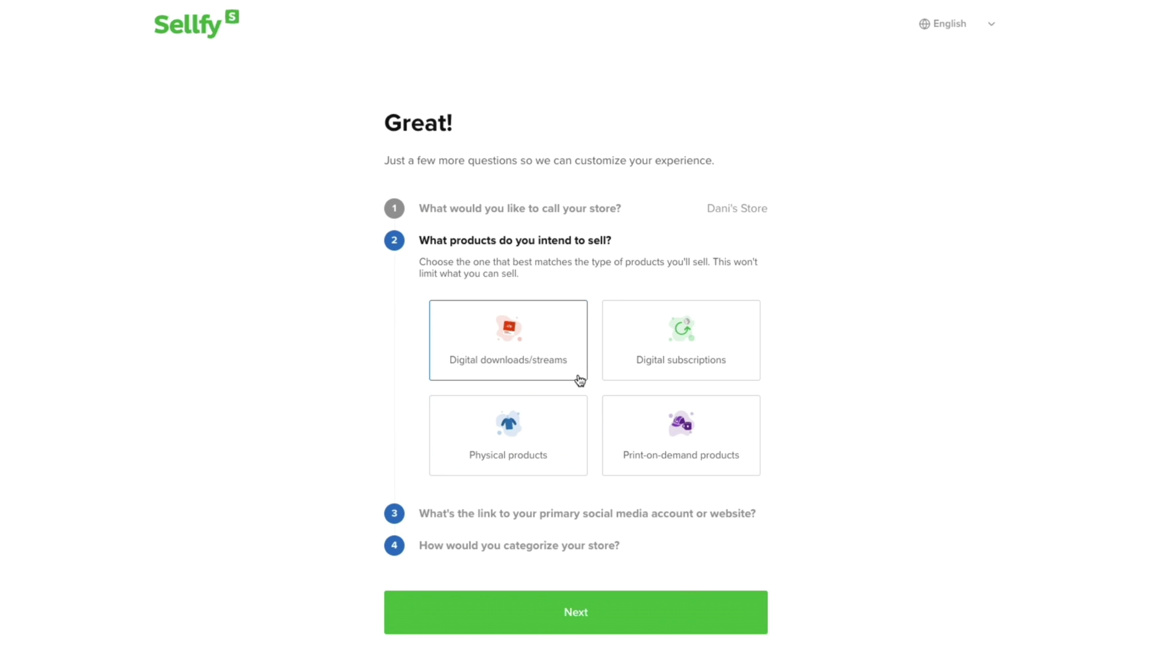
pyautogui.click(500, 361)
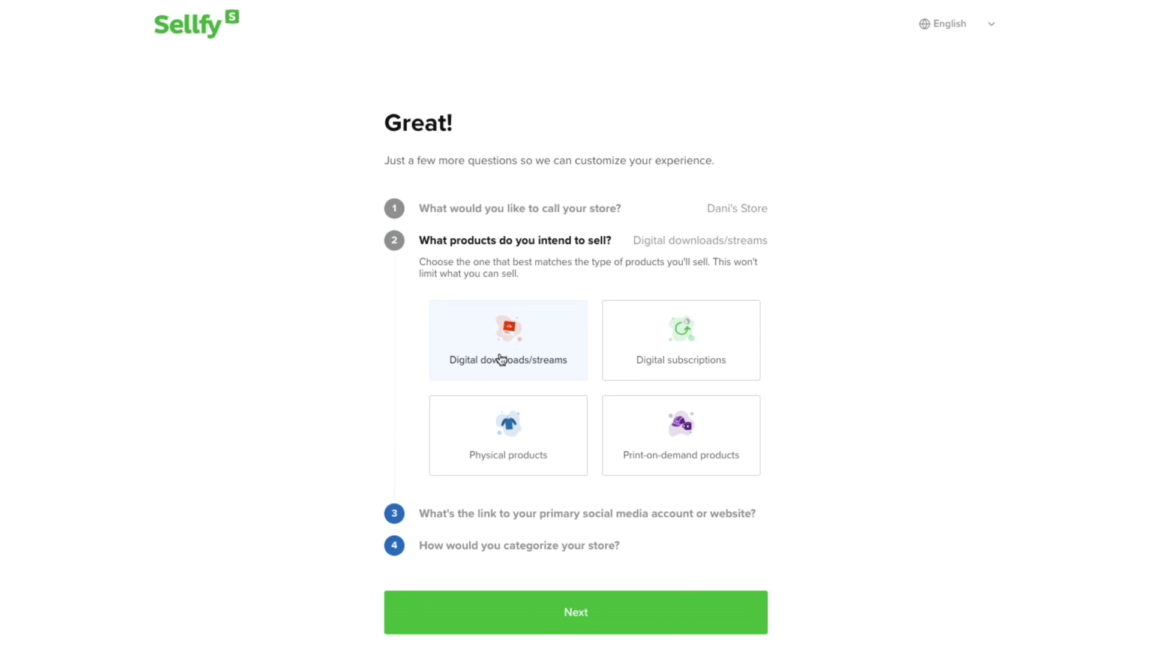
pyautogui.click(551, 611)
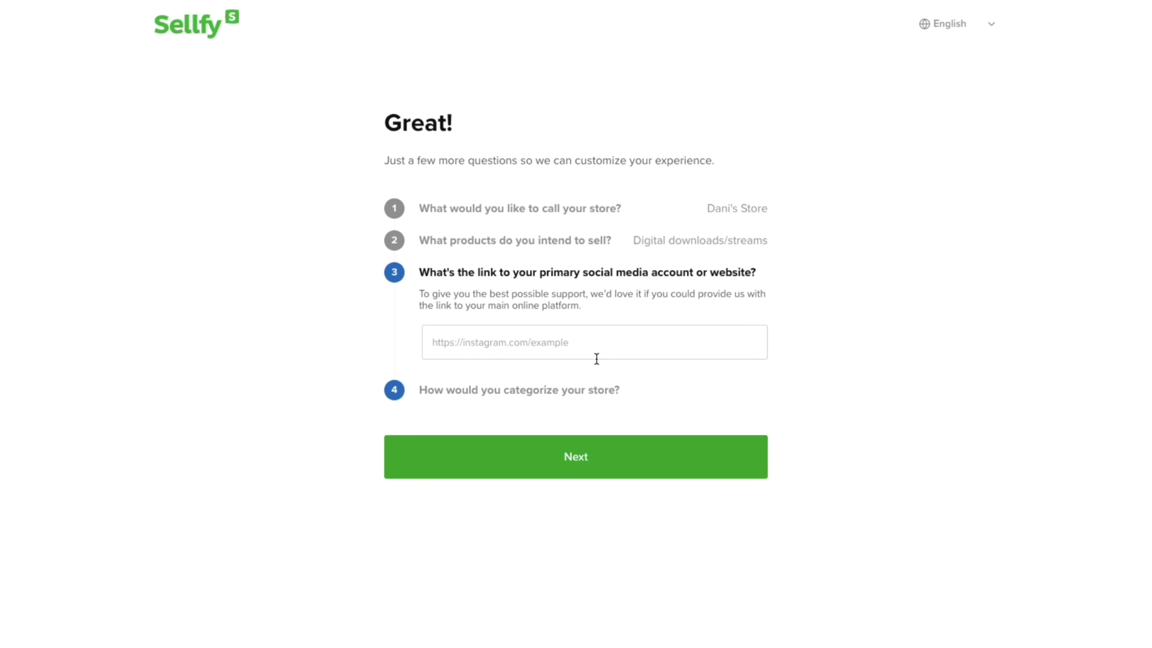
pyautogui.click(574, 449)
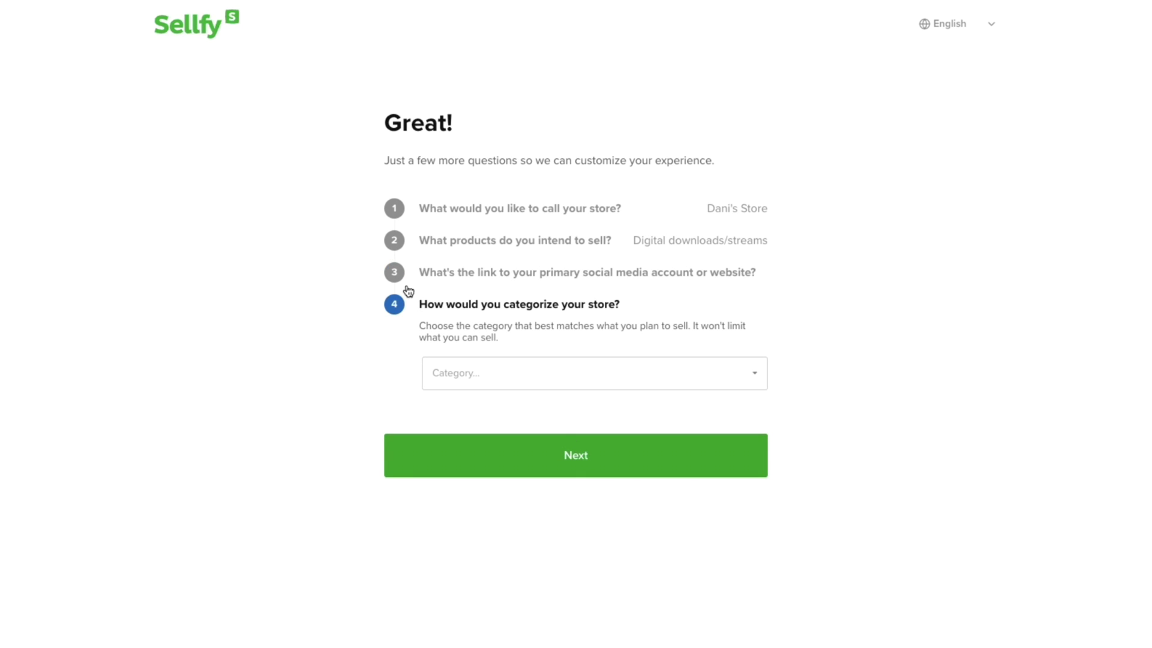
# Step: Pick Education as the store category and start the 14-day trial
pyautogui.click(510, 371)
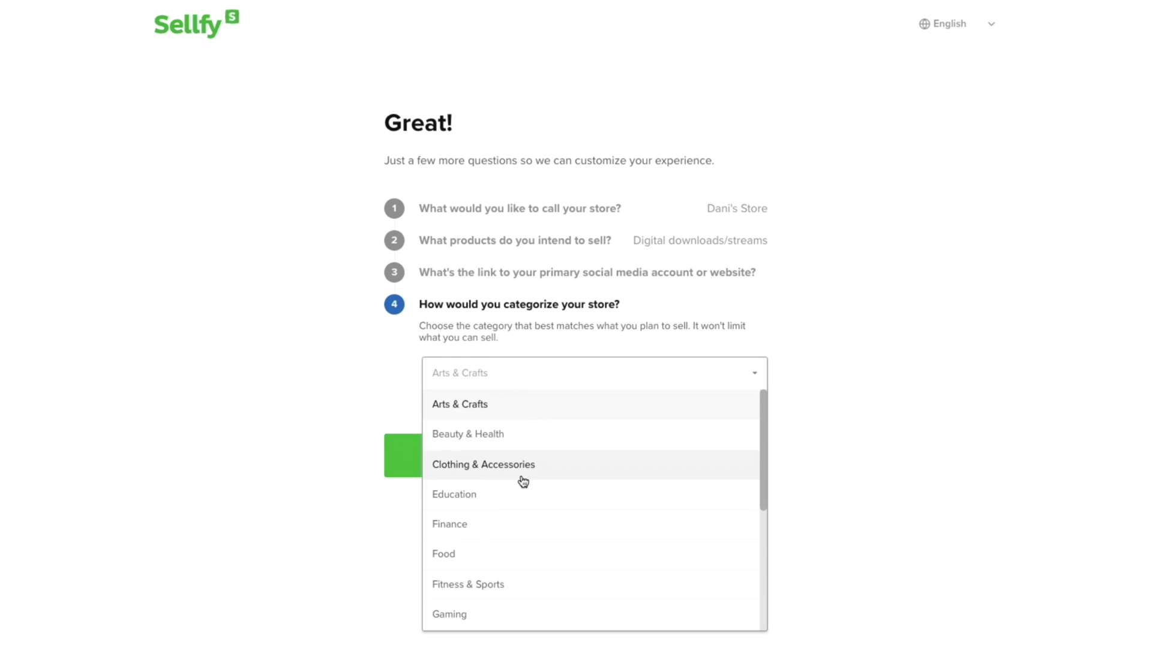
pyautogui.scroll(-1, 523, 482)
pyautogui.scroll(-1, 523, 482)
pyautogui.click(471, 410)
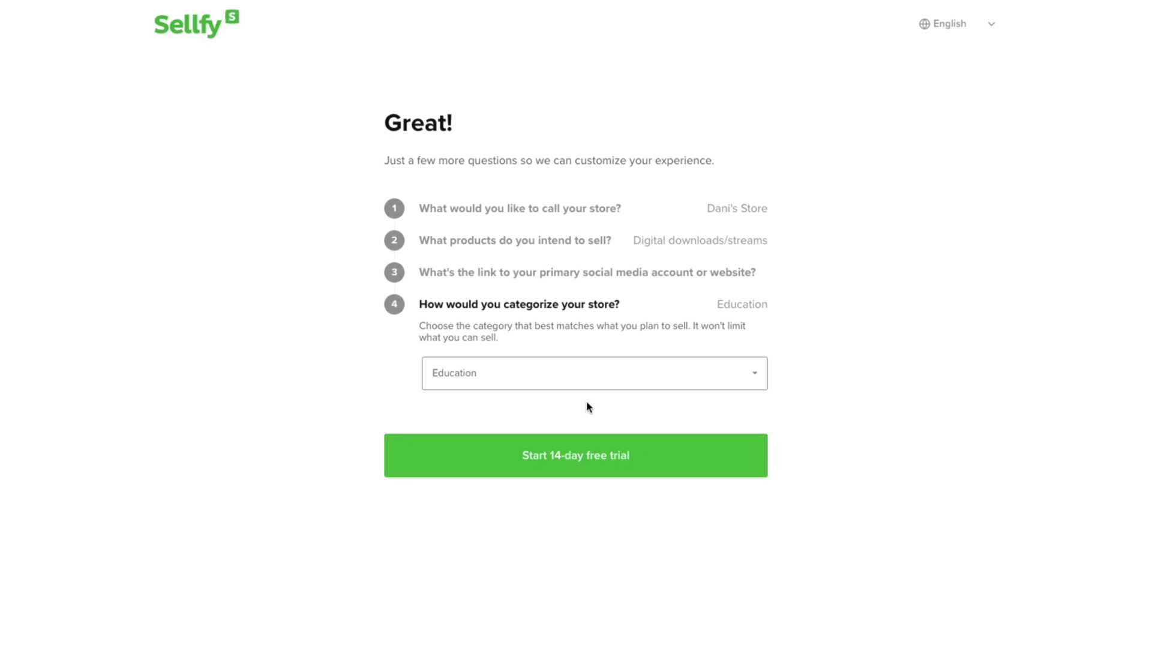
pyautogui.click(546, 467)
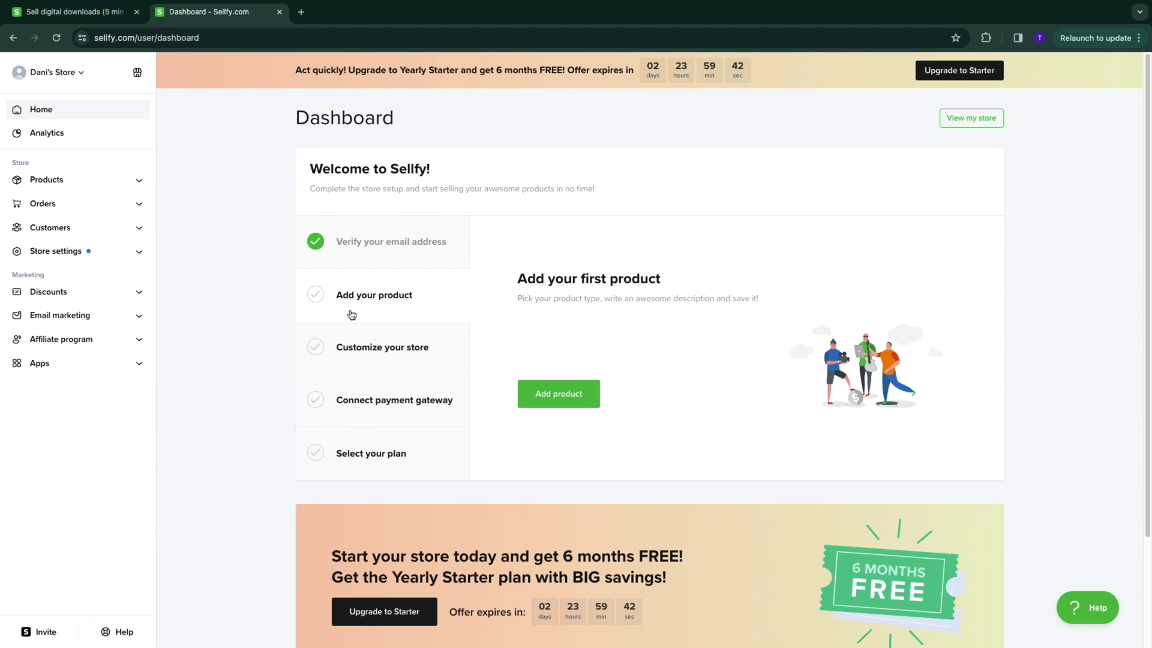
# Step: Create a new digital product and attach the wetransfer zip from the computer as its file
pyautogui.click(527, 397)
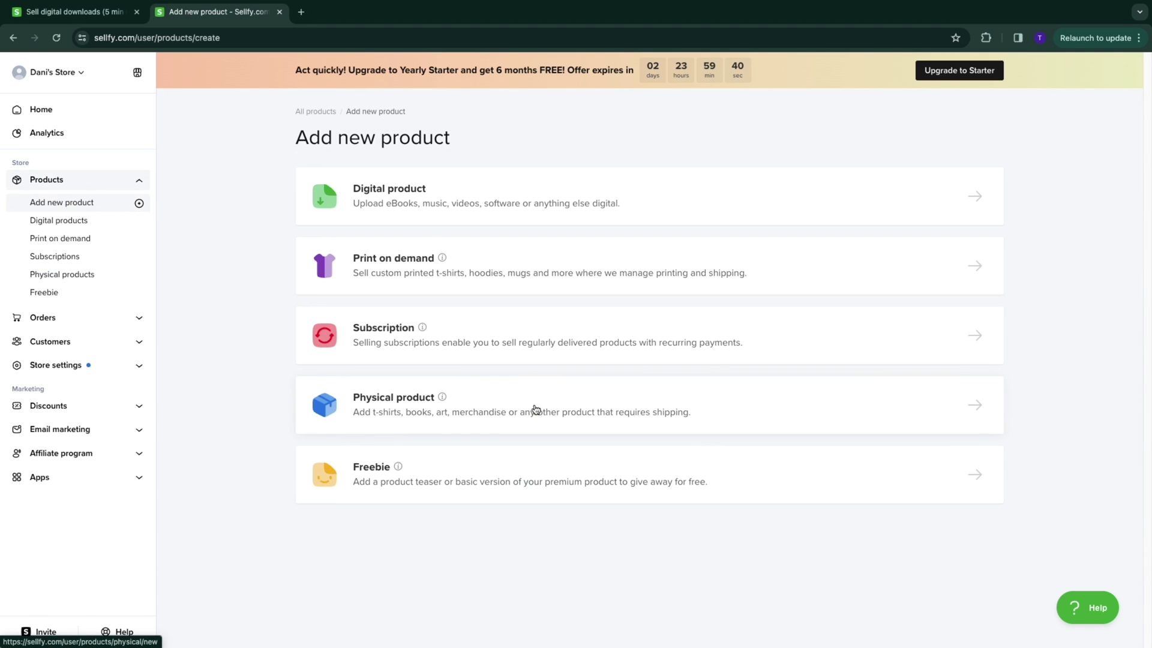
pyautogui.click(417, 206)
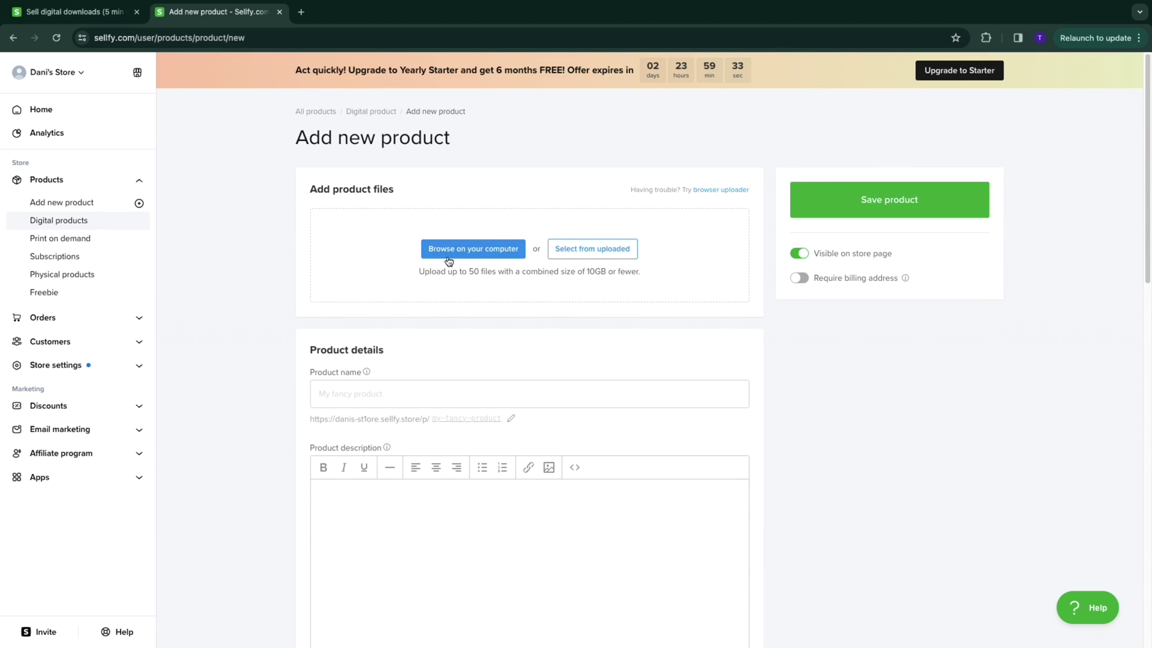
pyautogui.click(449, 261)
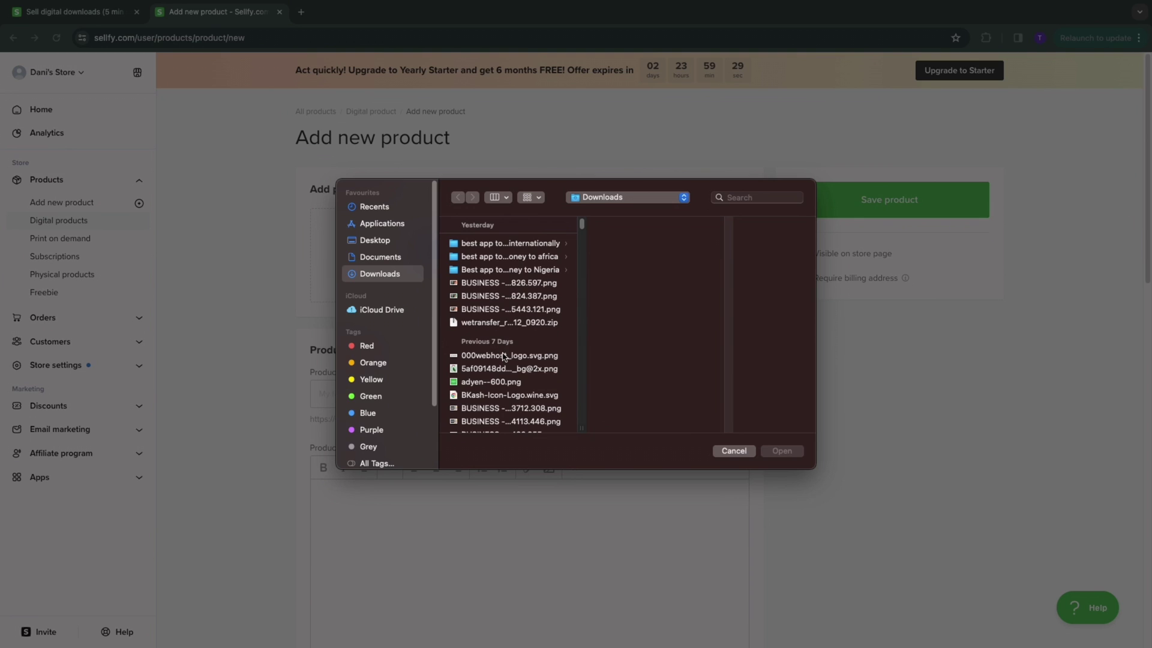
pyautogui.doubleClick(509, 322)
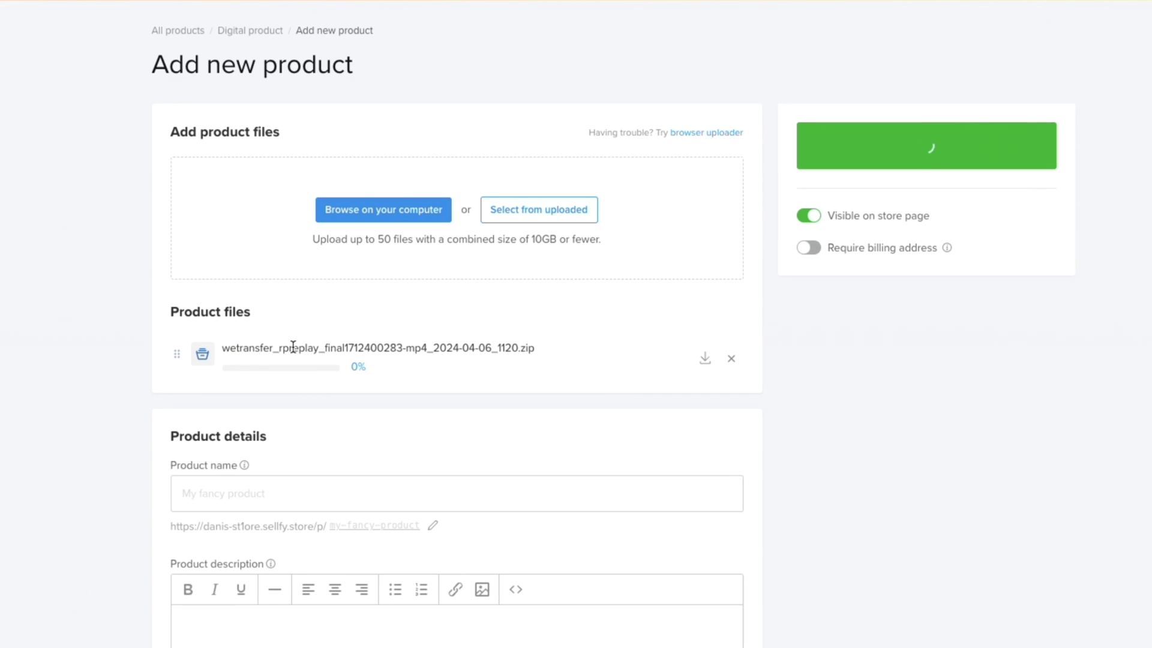
# Step: Enter 'My eBook' as the product name
pyautogui.scroll(-3, 301, 393)
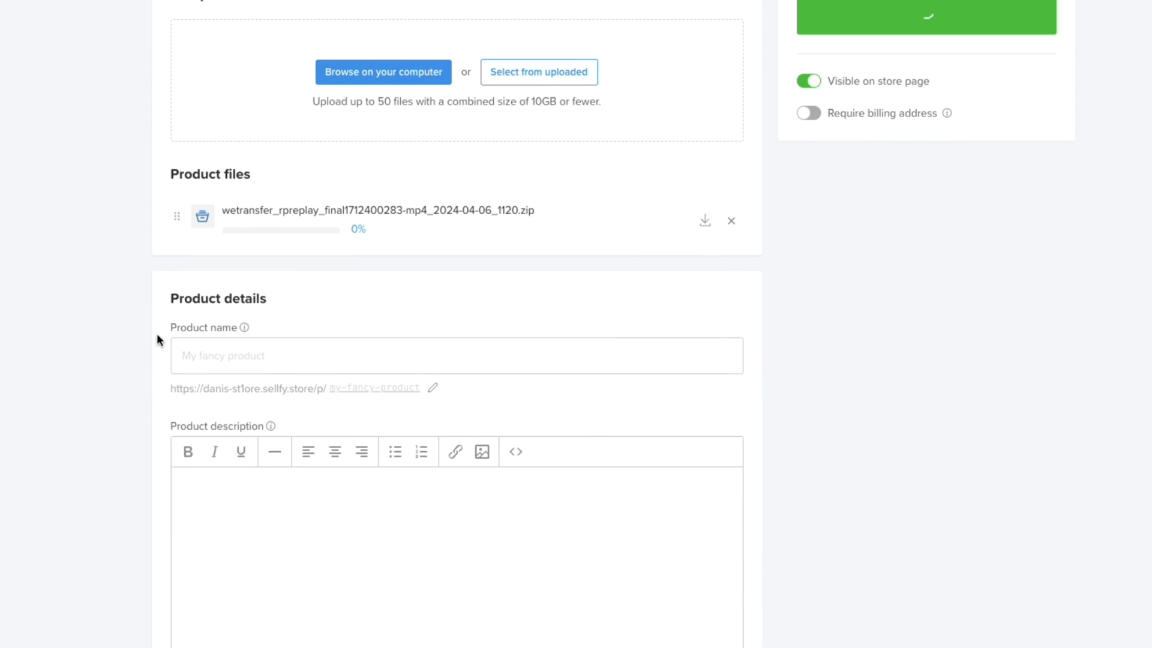
pyautogui.moveTo(156, 333); pyautogui.dragTo(308, 350)
pyautogui.click(252, 403)
pyautogui.click(270, 345)
pyautogui.write('My eBook')
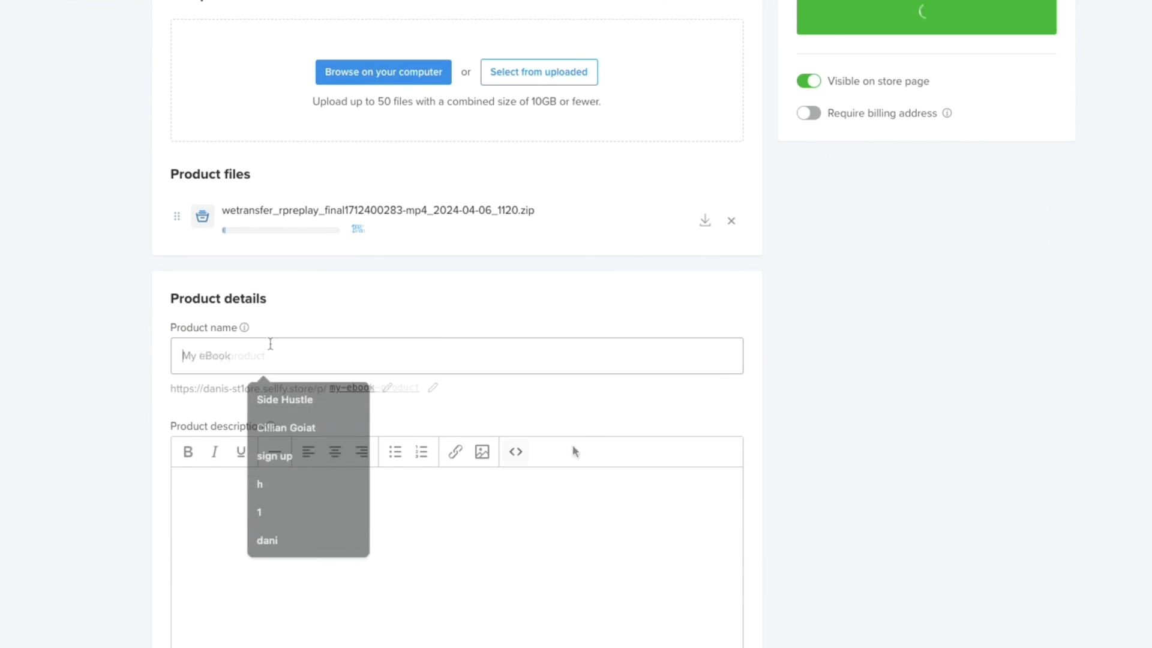
# Step: Start the product description and dismiss the image uploader without adding an image
pyautogui.scroll(-1, 223, 419)
pyautogui.moveTo(169, 408); pyautogui.dragTo(260, 420)
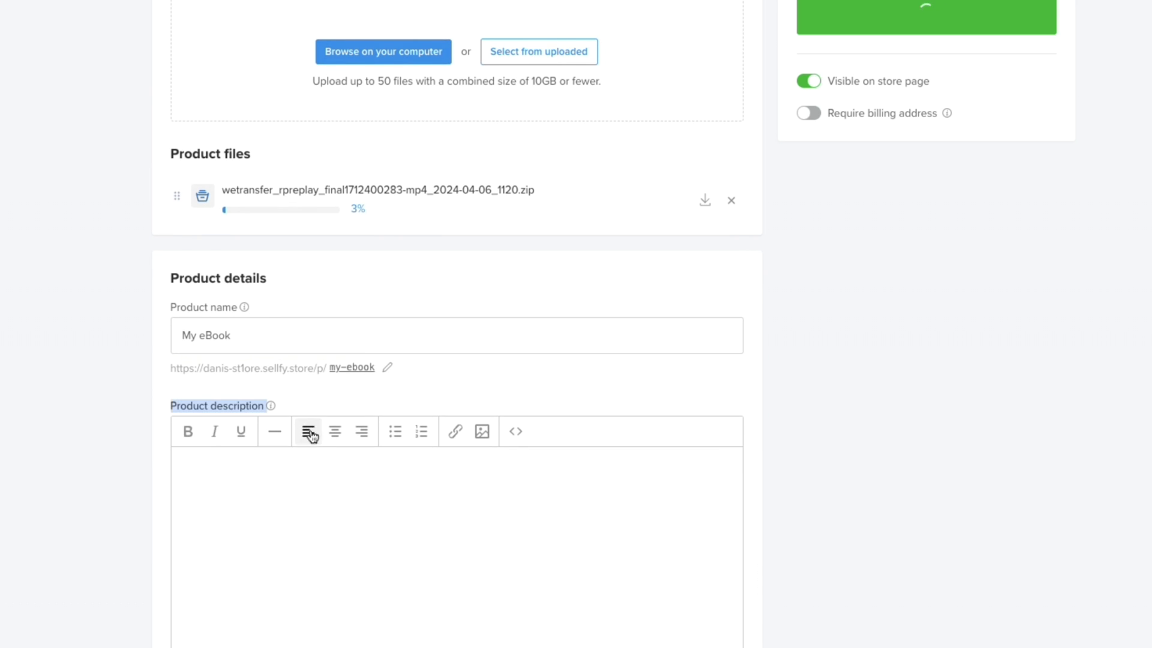
pyautogui.scroll(-3, 200, 379)
pyautogui.click(262, 378)
pyautogui.scroll(-3, 360, 401)
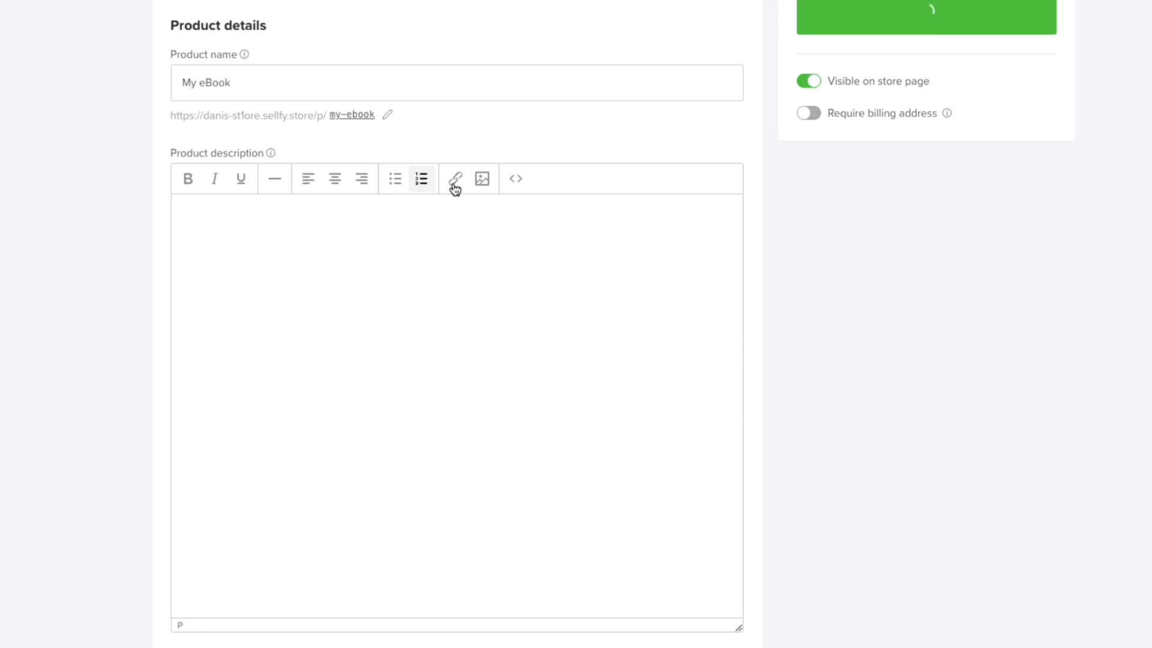
pyautogui.click(481, 183)
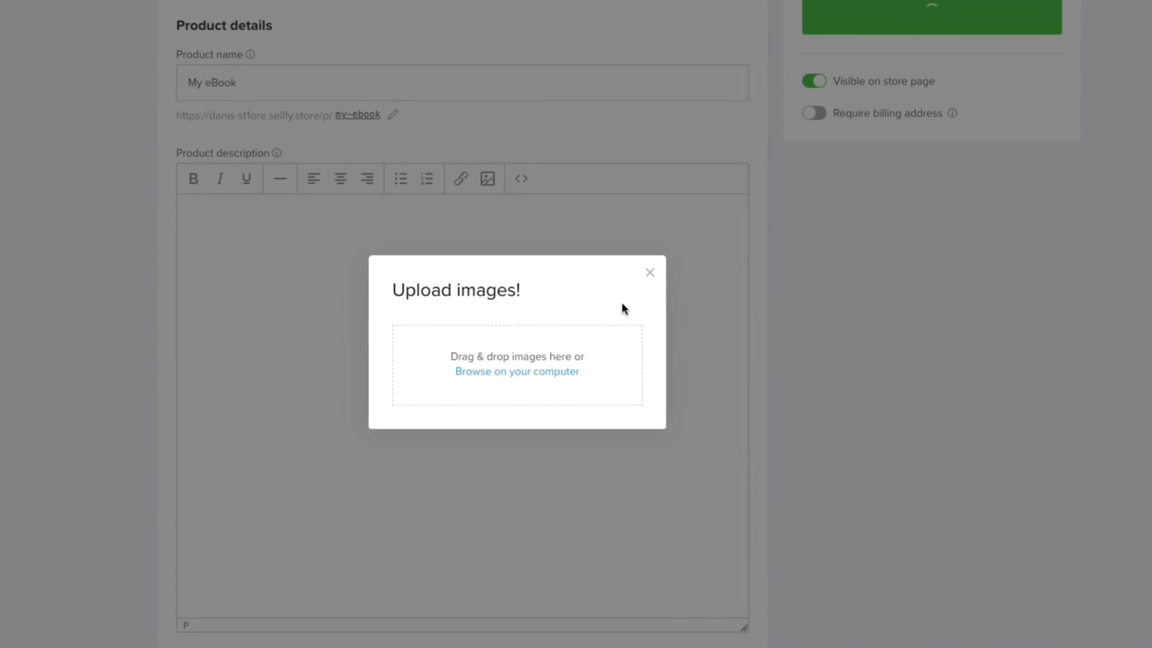
pyautogui.click(251, 244)
# Step: Look through the Product category choices and close them without picking one
pyautogui.scroll(-6, 204, 390)
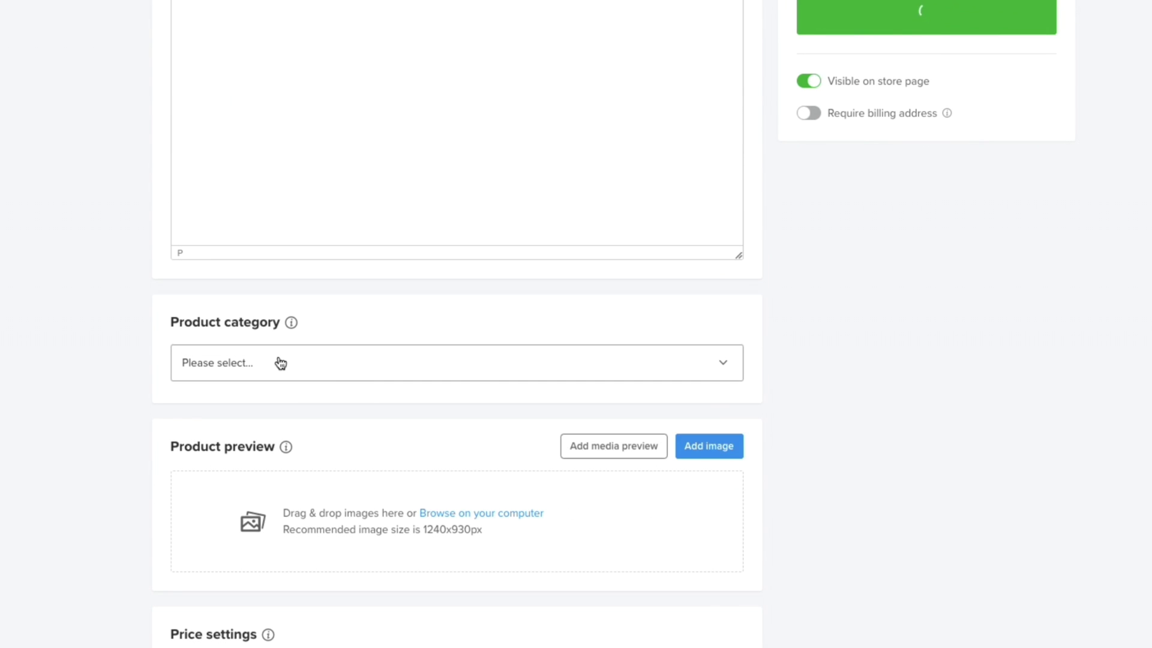
pyautogui.click(280, 363)
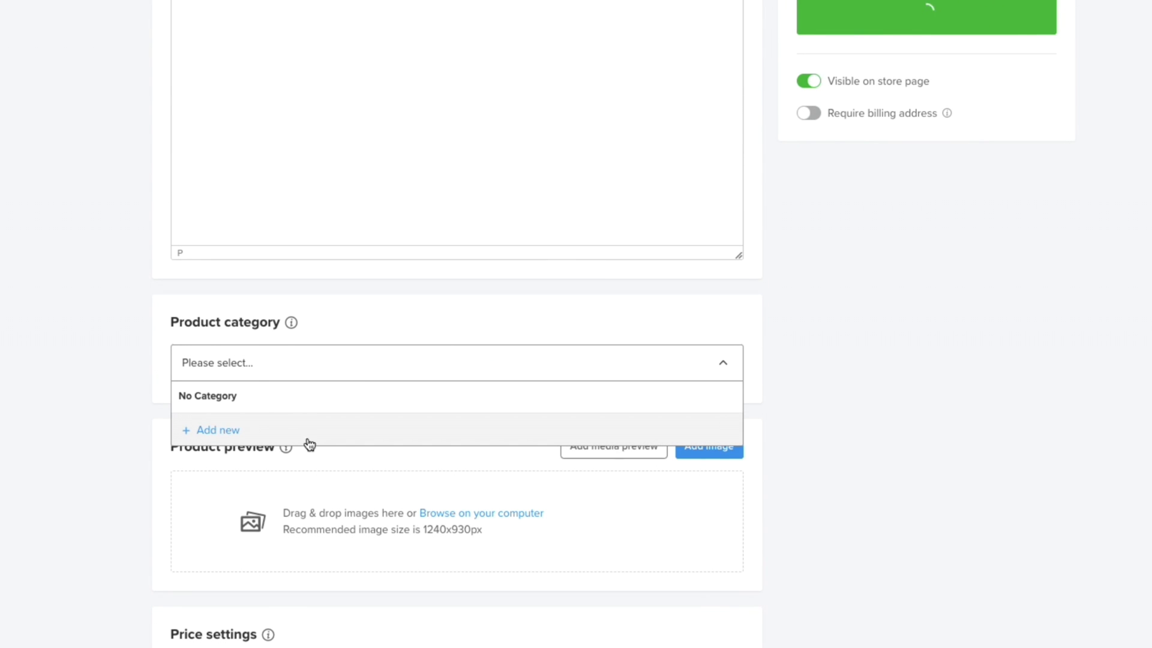
pyautogui.click(128, 394)
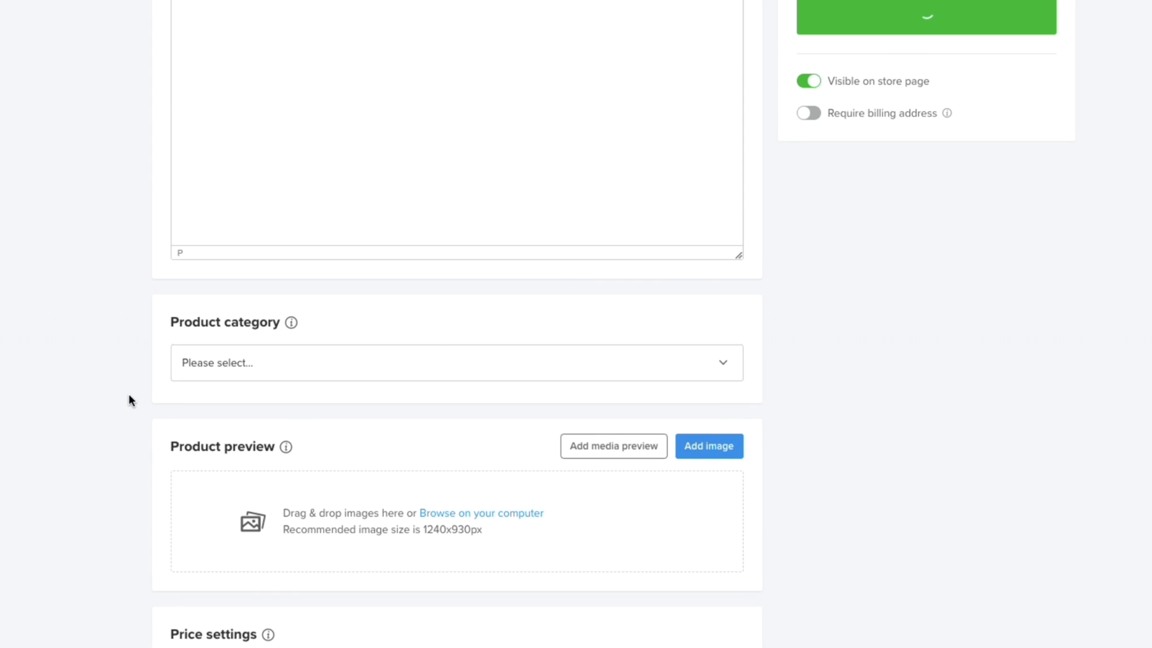
pyautogui.scroll(-1, 128, 412)
pyautogui.moveTo(160, 420); pyautogui.dragTo(283, 434)
pyautogui.click(98, 467)
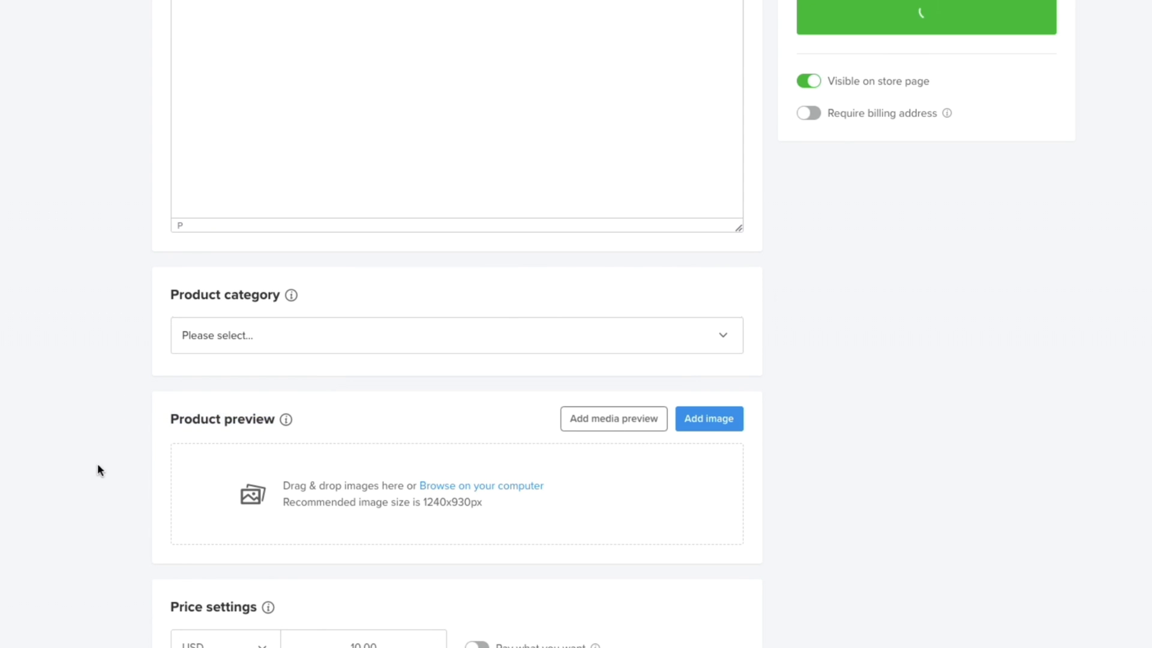
pyautogui.scroll(3, 440, 487)
pyautogui.scroll(2, 440, 488)
pyautogui.scroll(-6, 232, 402)
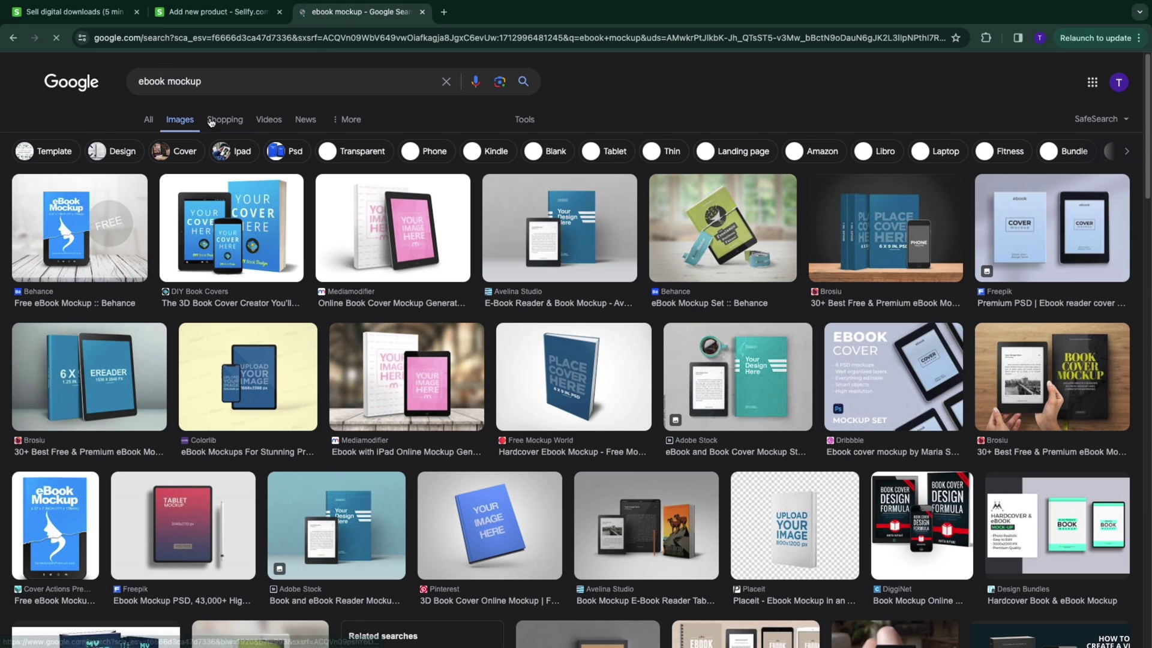
# Step: Open the Mediamodifier ebook mockup preview and save the image with Save Image As
pyautogui.click(360, 258)
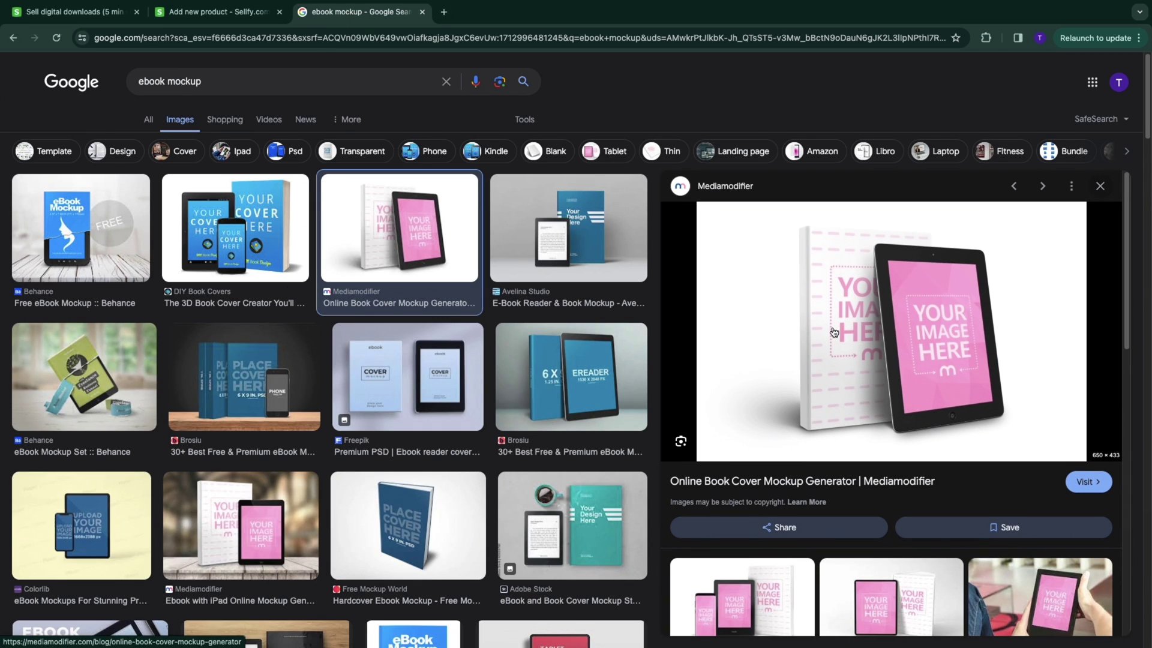
pyautogui.rightClick(879, 318)
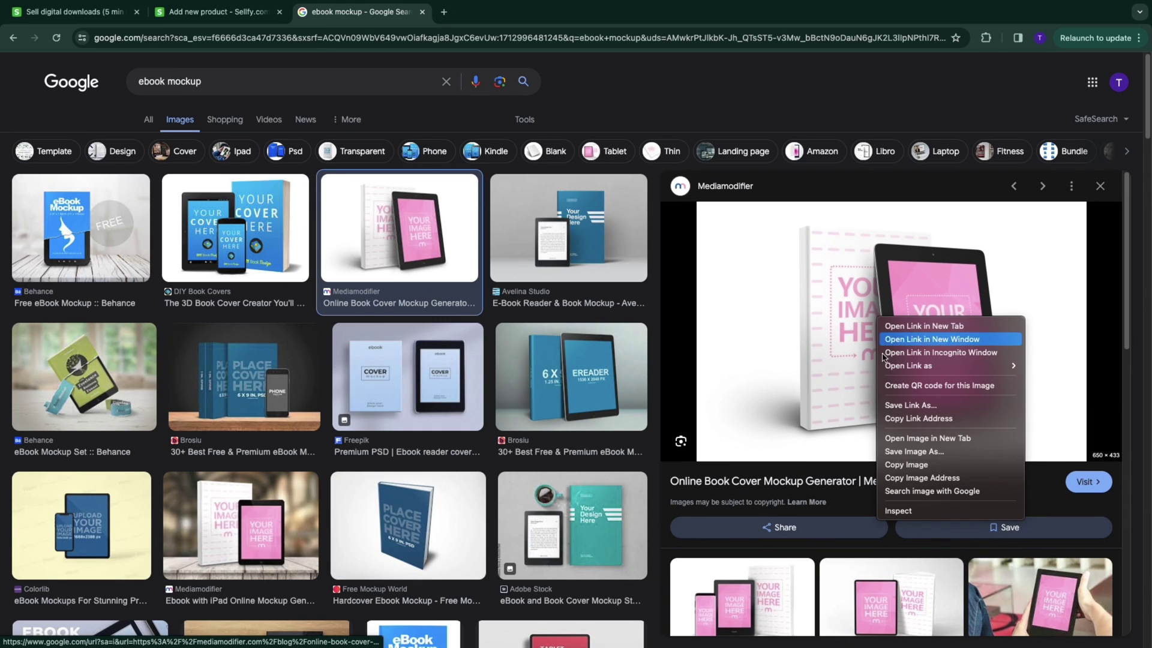
pyautogui.click(913, 451)
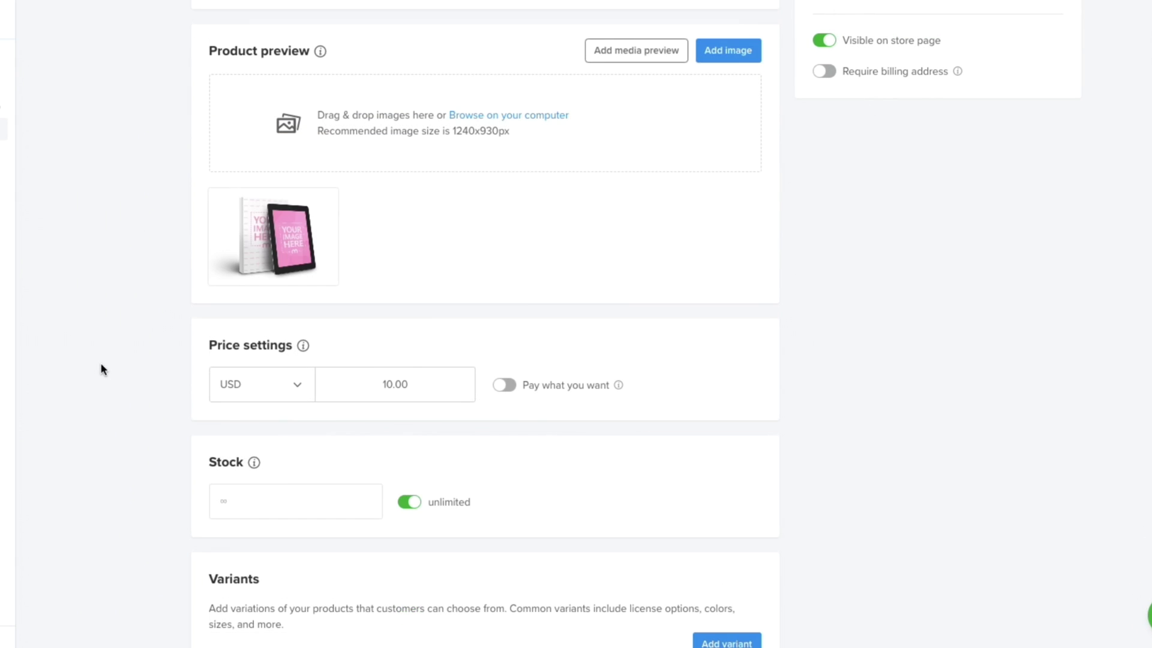
# Step: Replace the leading 1 in the Price field with 3 so it reads 30.00 USD
pyautogui.scroll(-1, 144, 350)
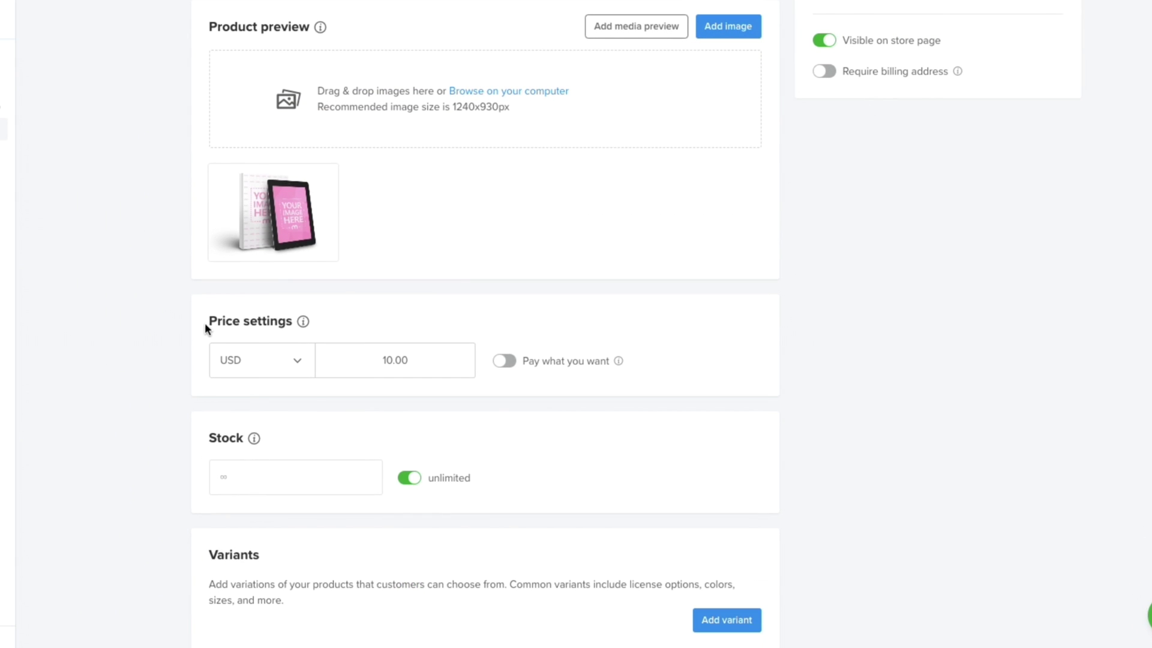
pyautogui.moveTo(204, 324); pyautogui.dragTo(295, 324)
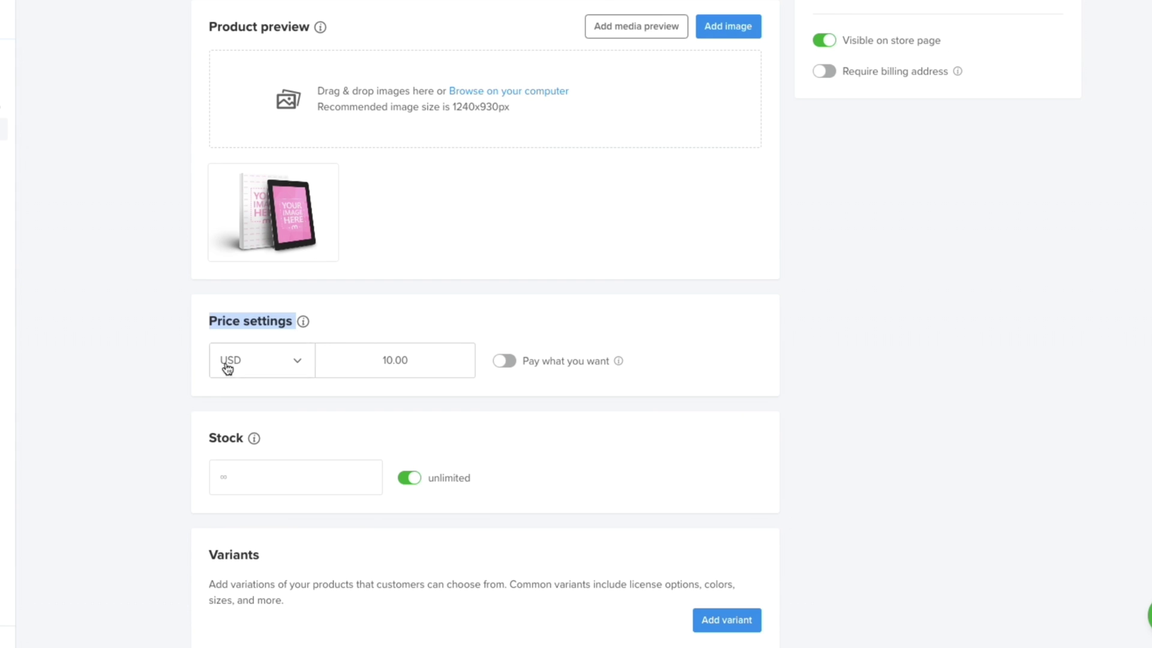
pyautogui.click(390, 360)
pyautogui.press('BackSpace')
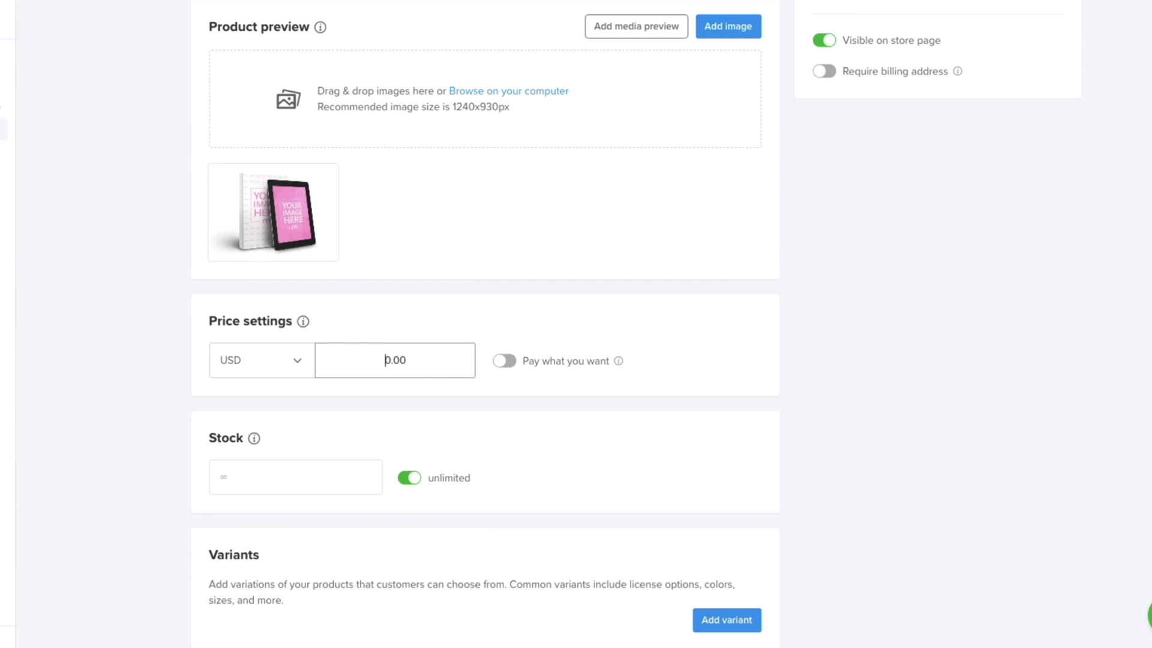
pyautogui.write('3')
pyautogui.scroll(-2, 246, 360)
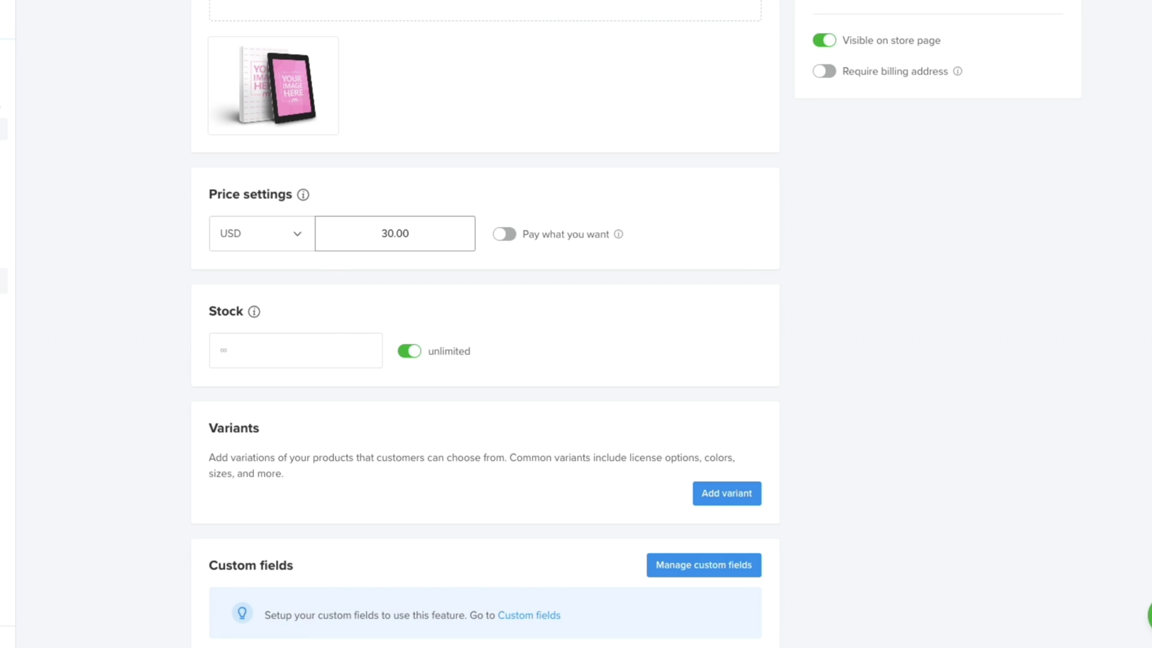
pyautogui.scroll(-2, 35, 298)
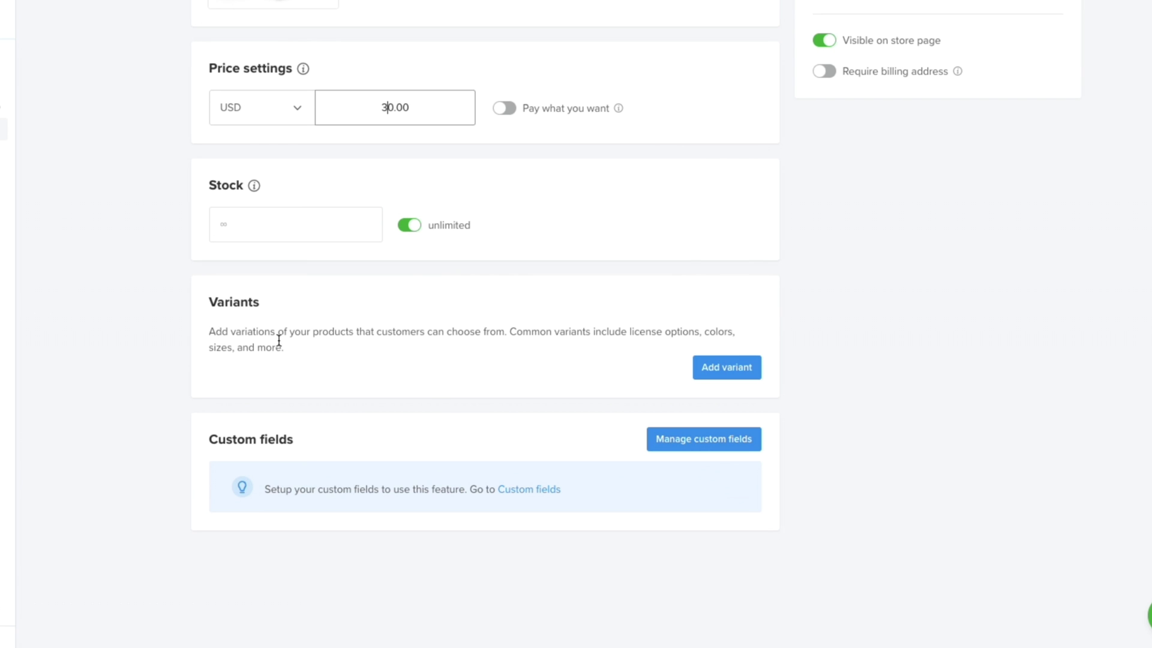
pyautogui.scroll(10, 411, 357)
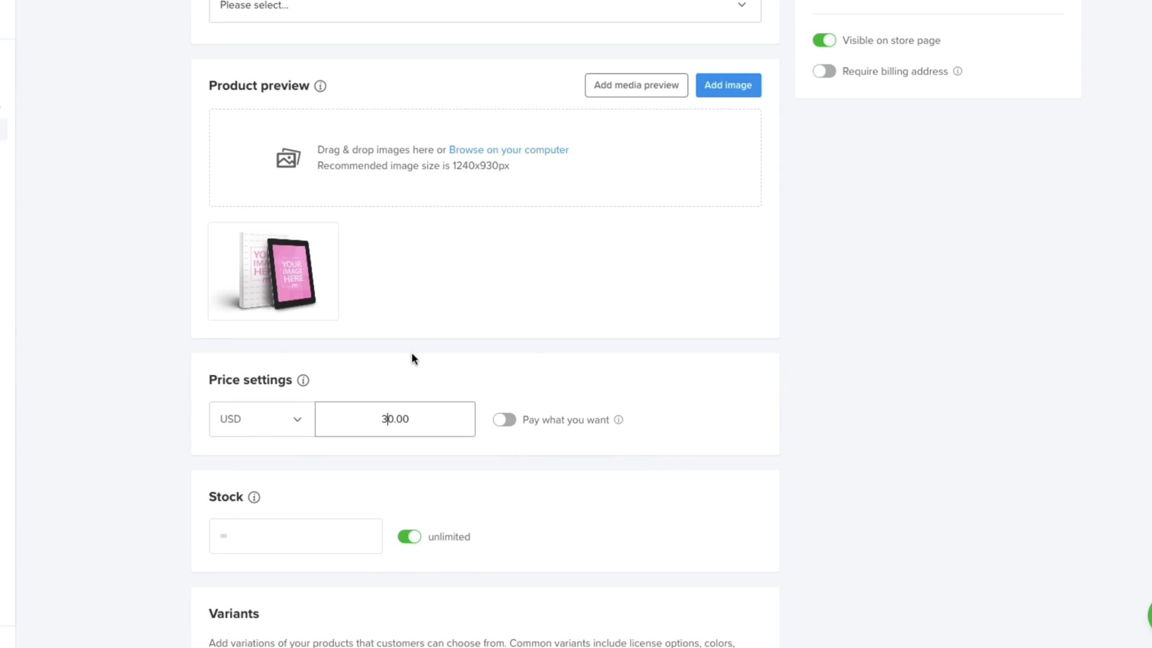
# Step: Save My eBook, view it in the live store, then close that tab and the congrats dialog
pyautogui.click(933, 114)
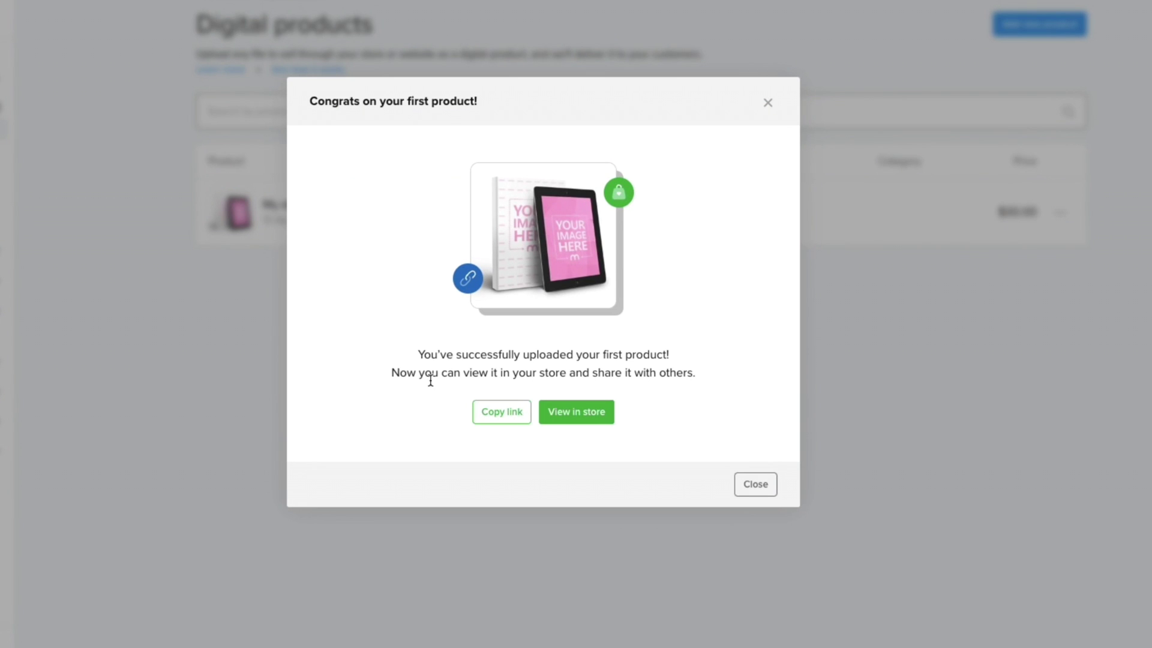
pyautogui.click(585, 419)
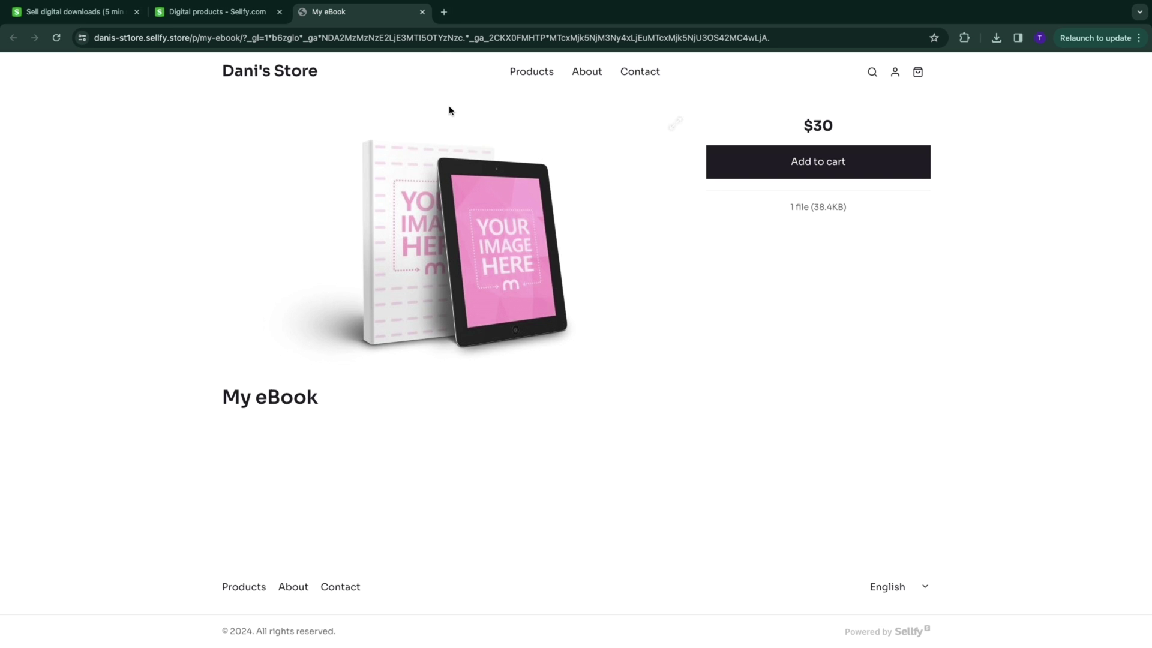
pyautogui.click(423, 12)
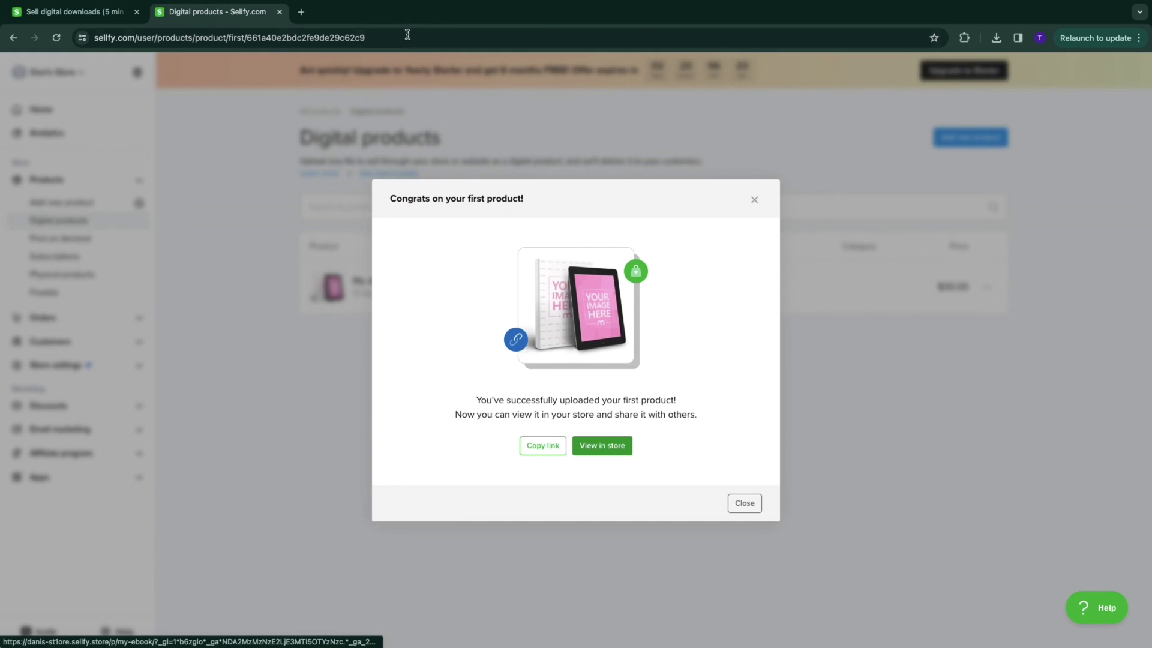
pyautogui.click(752, 197)
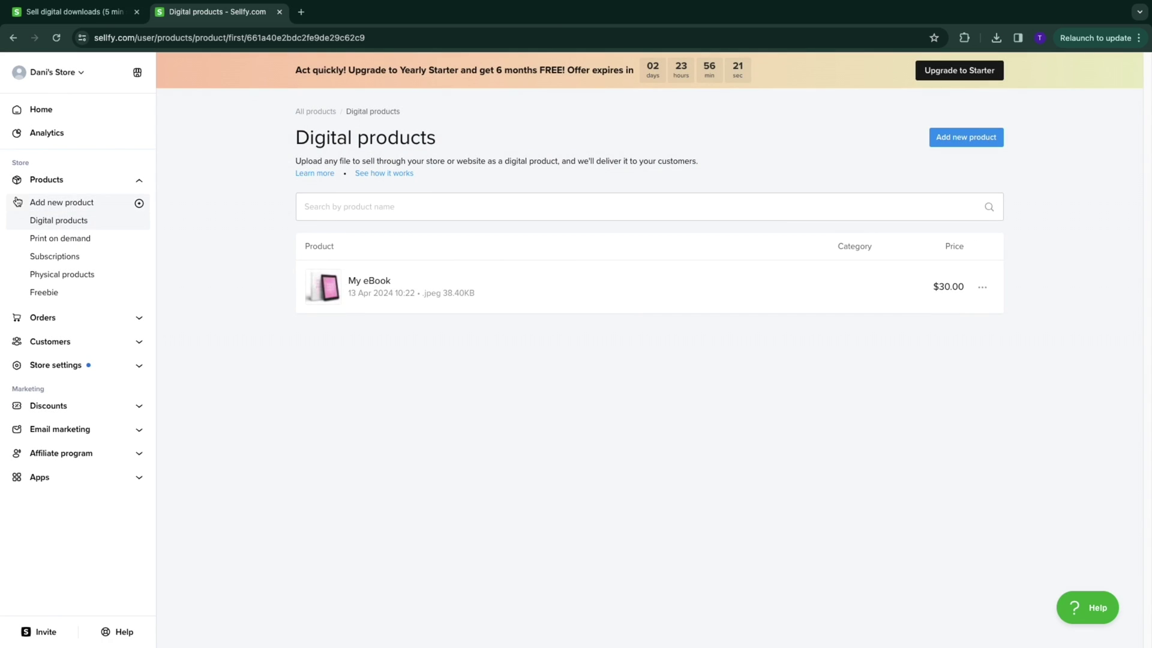
# Step: Go from Home through Store settings into the Customize store editor
pyautogui.click(52, 114)
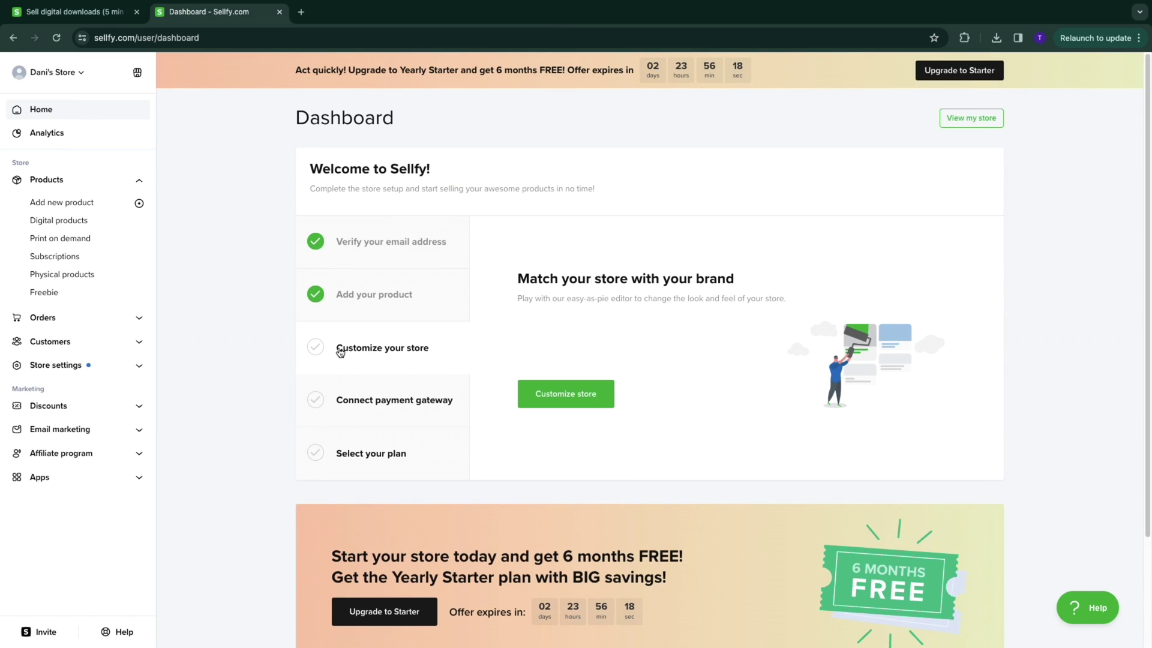
pyautogui.click(564, 399)
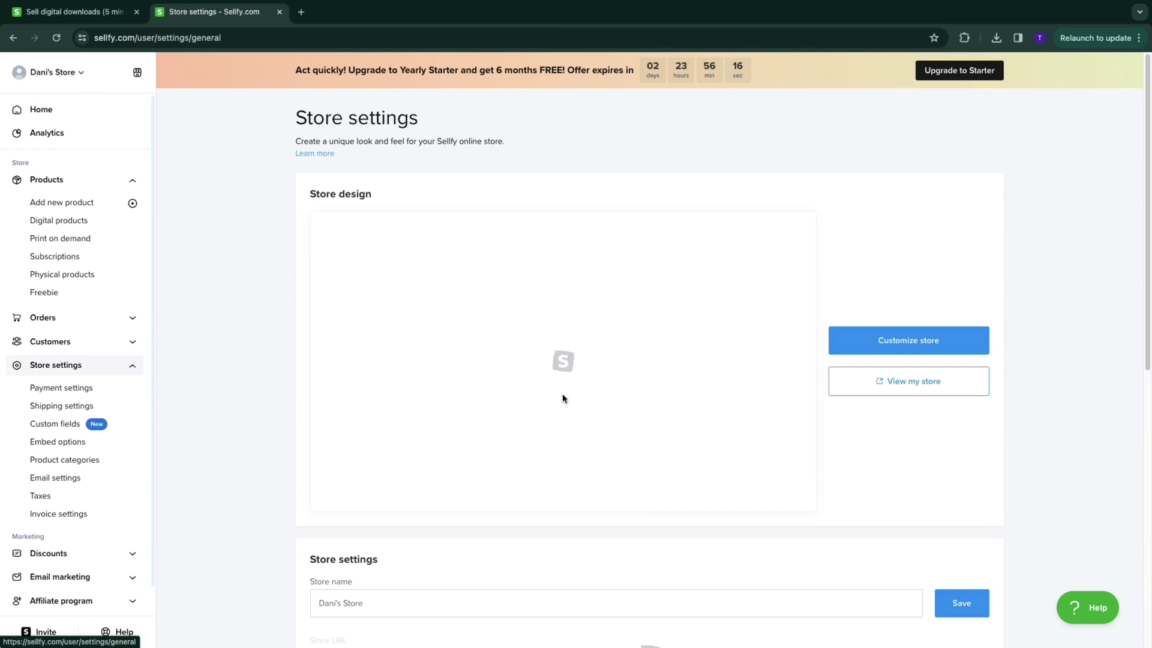
pyautogui.click(882, 341)
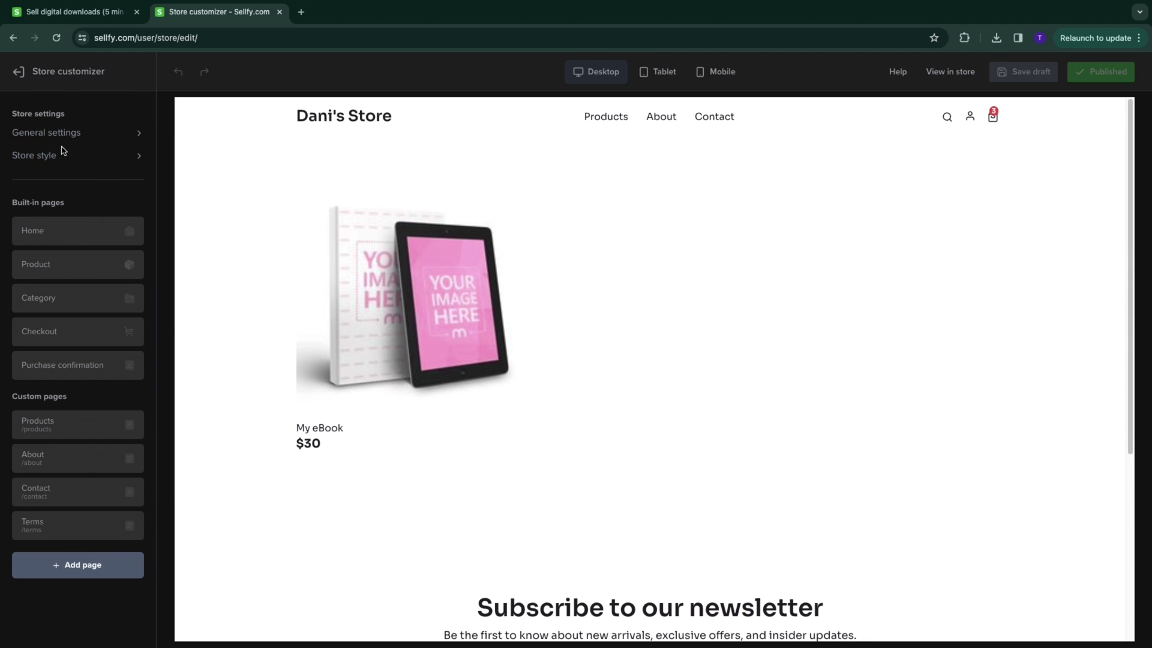
# Step: Upload the Money Transfer image as the store logo under Store name & Logo
pyautogui.click(96, 134)
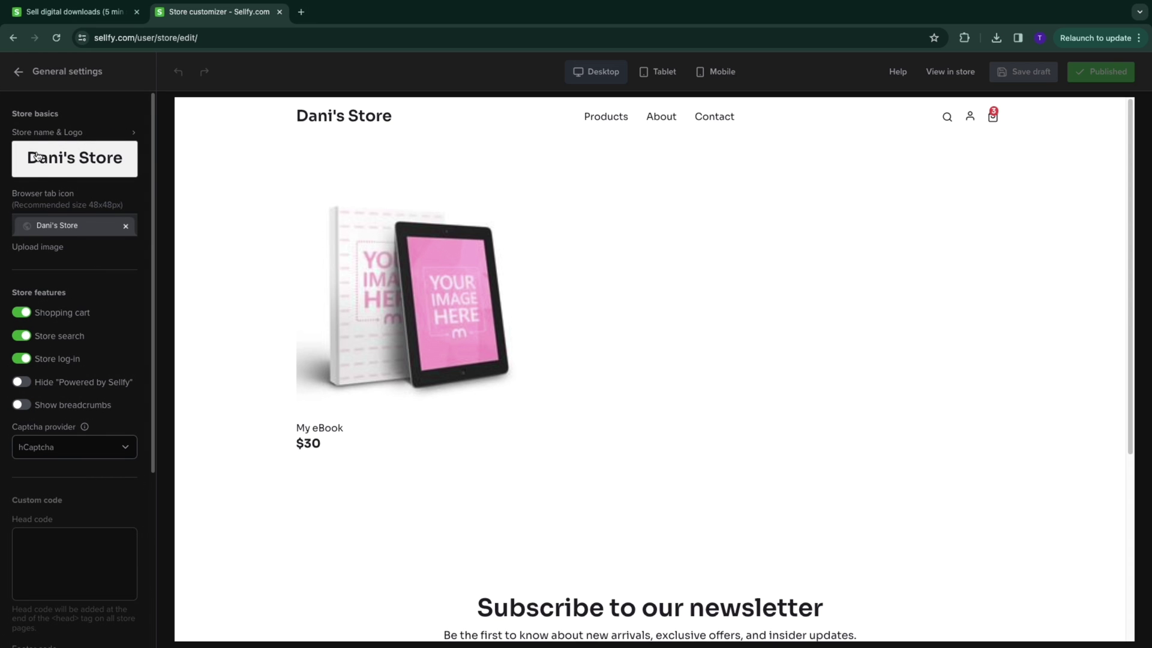
pyautogui.click(61, 158)
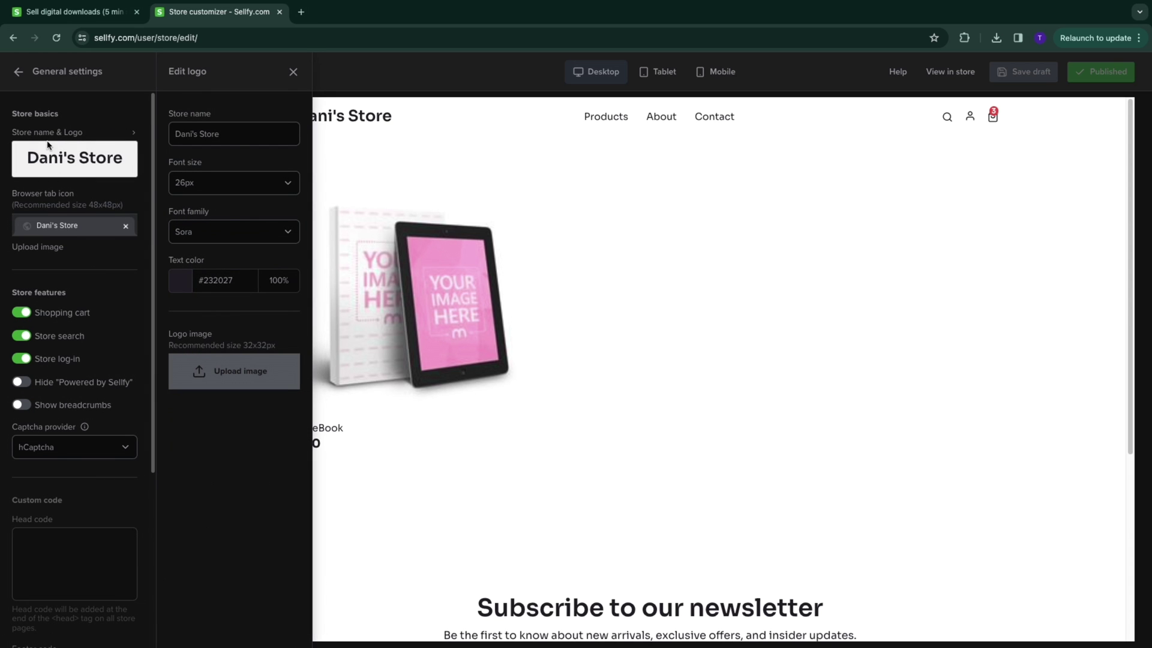
pyautogui.click(240, 382)
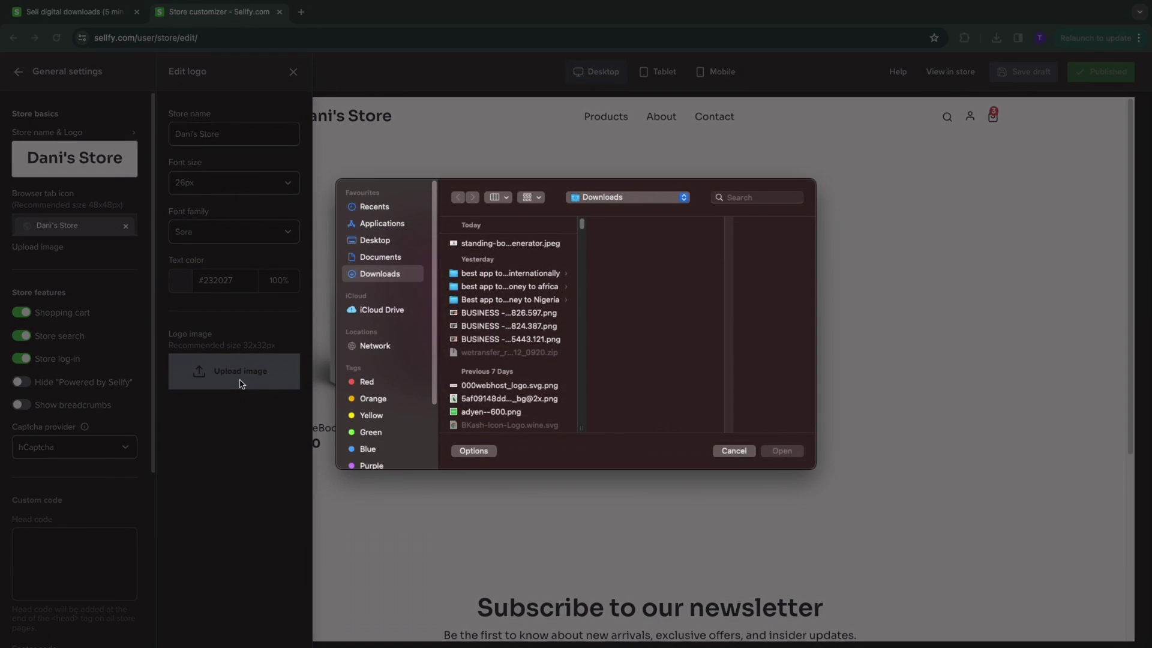
pyautogui.doubleClick(460, 340)
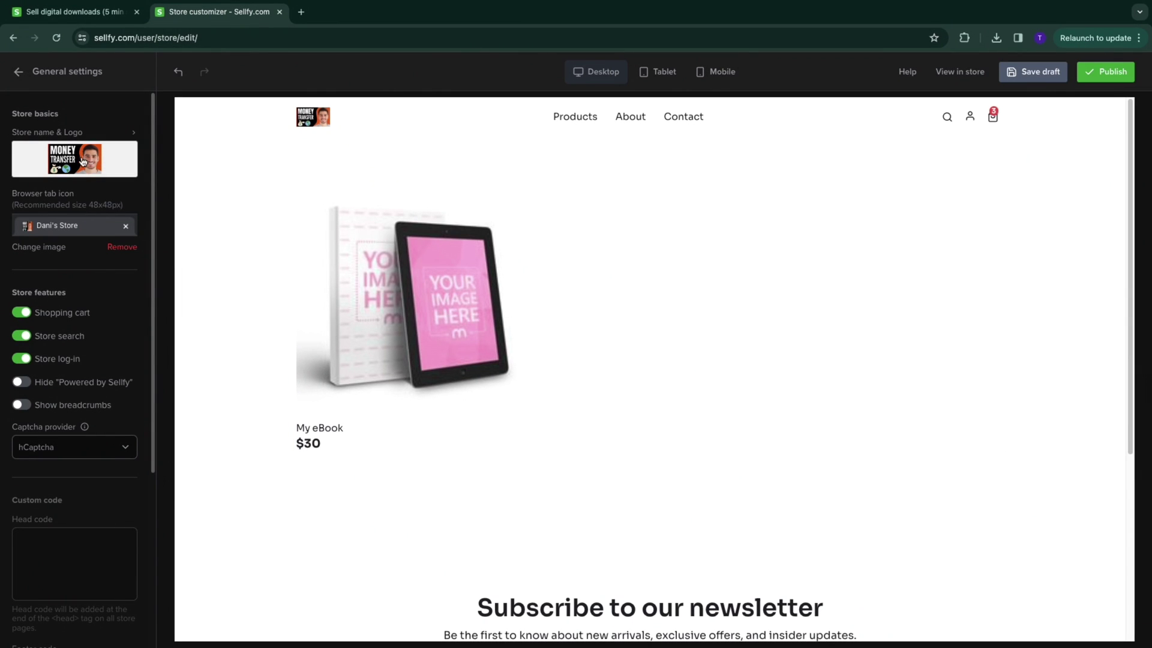
# Step: Set the header navigation size to M and return to General settings
pyautogui.click(318, 120)
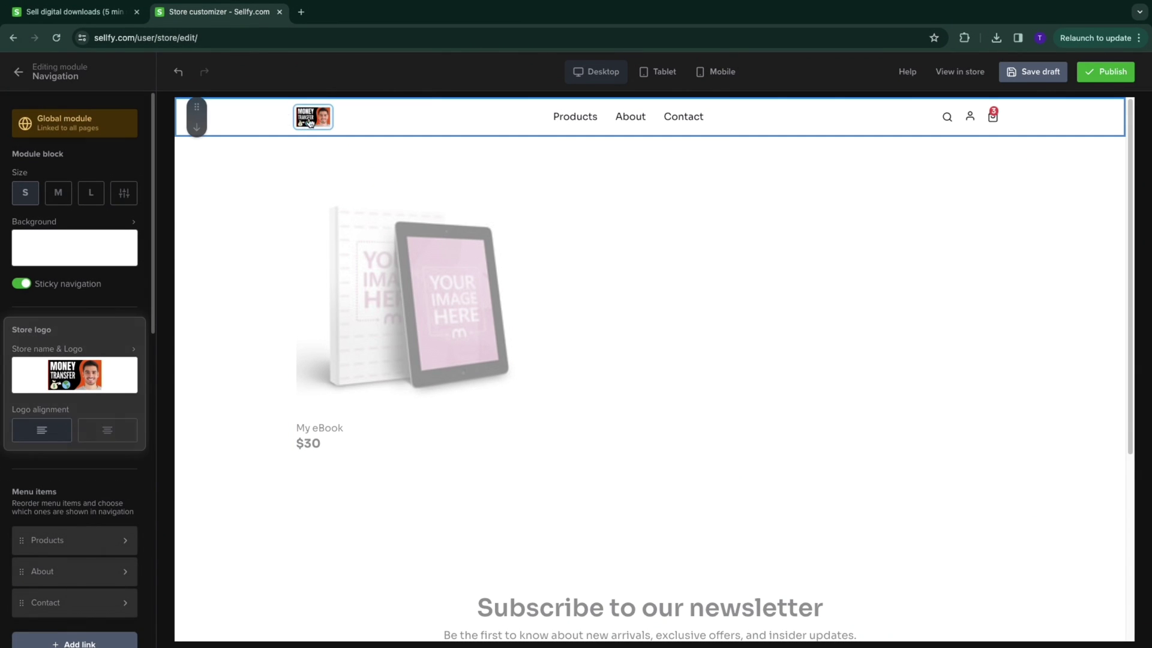
pyautogui.click(57, 192)
pyautogui.click(90, 195)
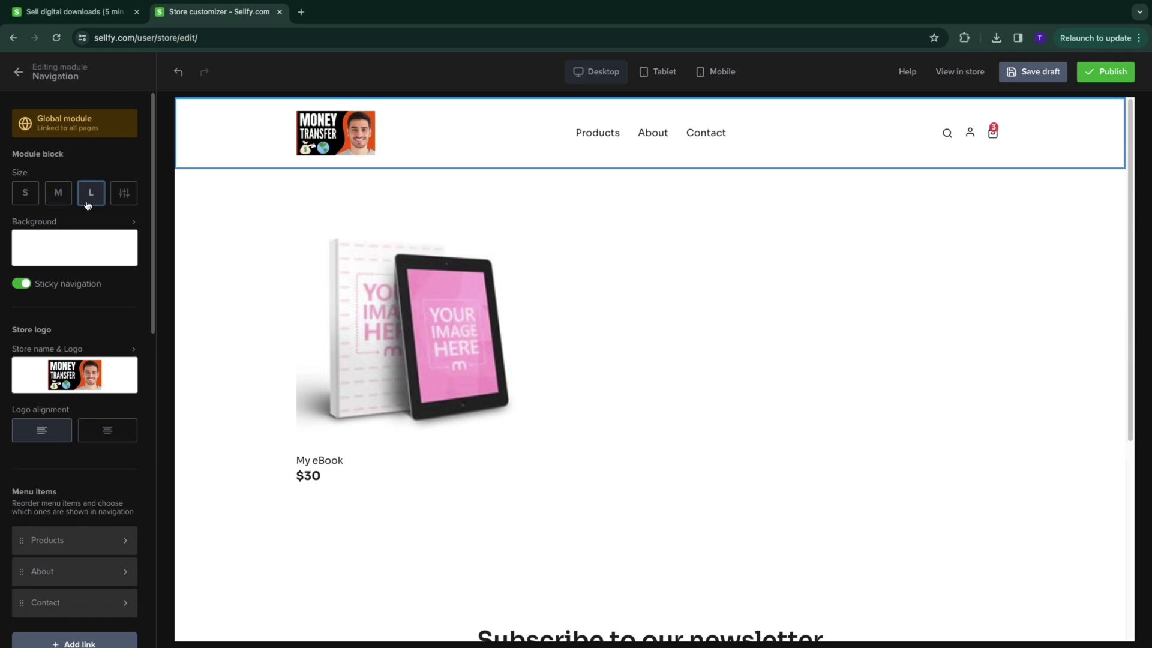
pyautogui.click(54, 195)
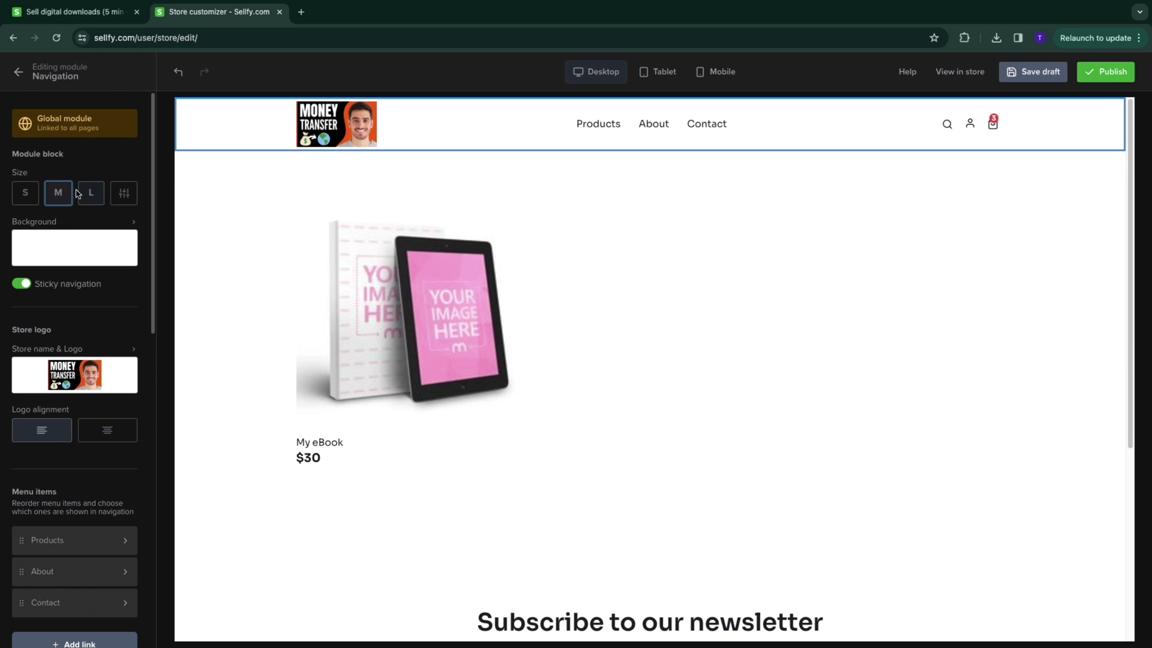
pyautogui.click(18, 72)
pyautogui.scroll(-1, 66, 263)
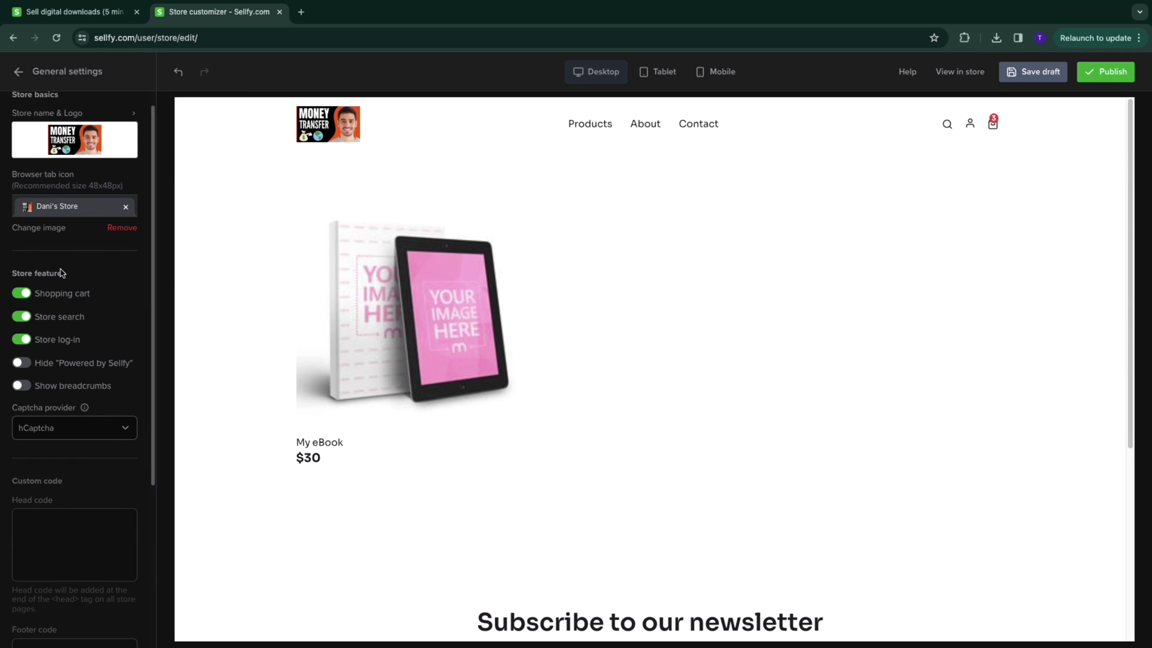
# Step: Turn off Store search and Store log-in and enable Hide 'Powered by Sellfy' in General settings
pyautogui.scroll(-1, 54, 281)
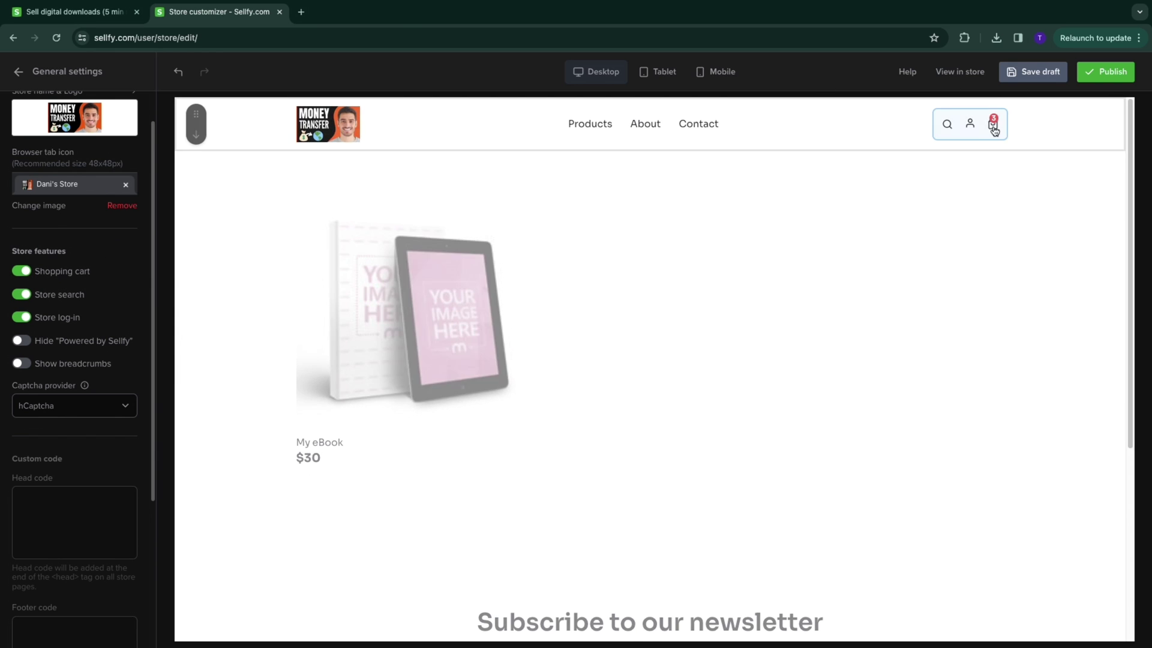
pyautogui.click(21, 294)
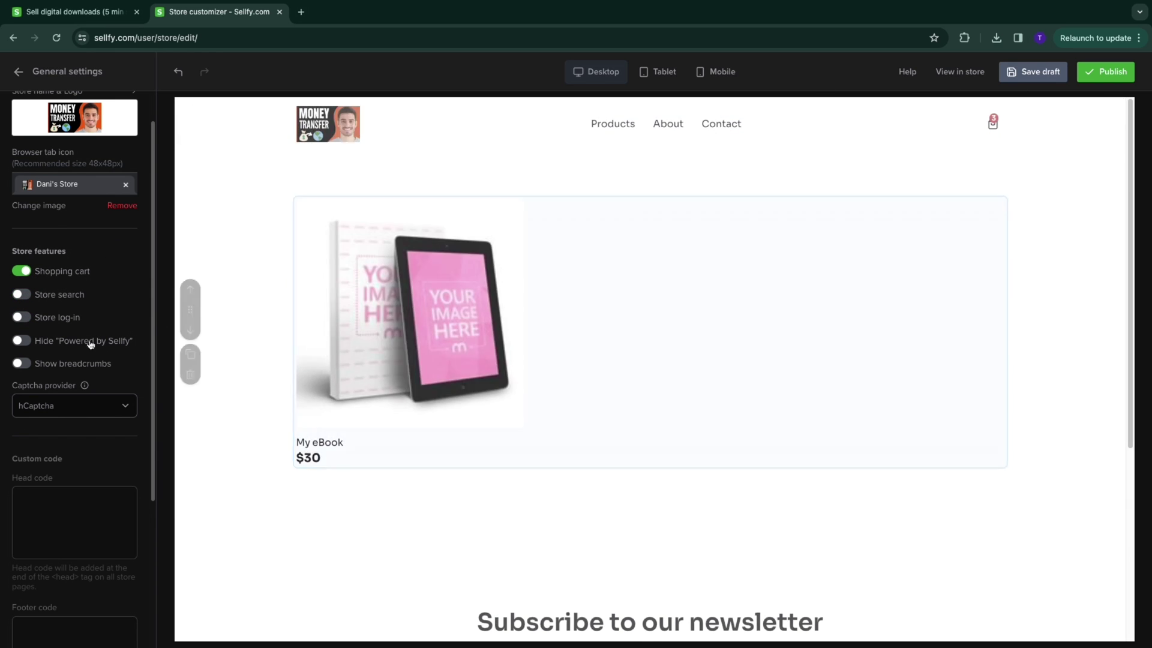
pyautogui.click(24, 343)
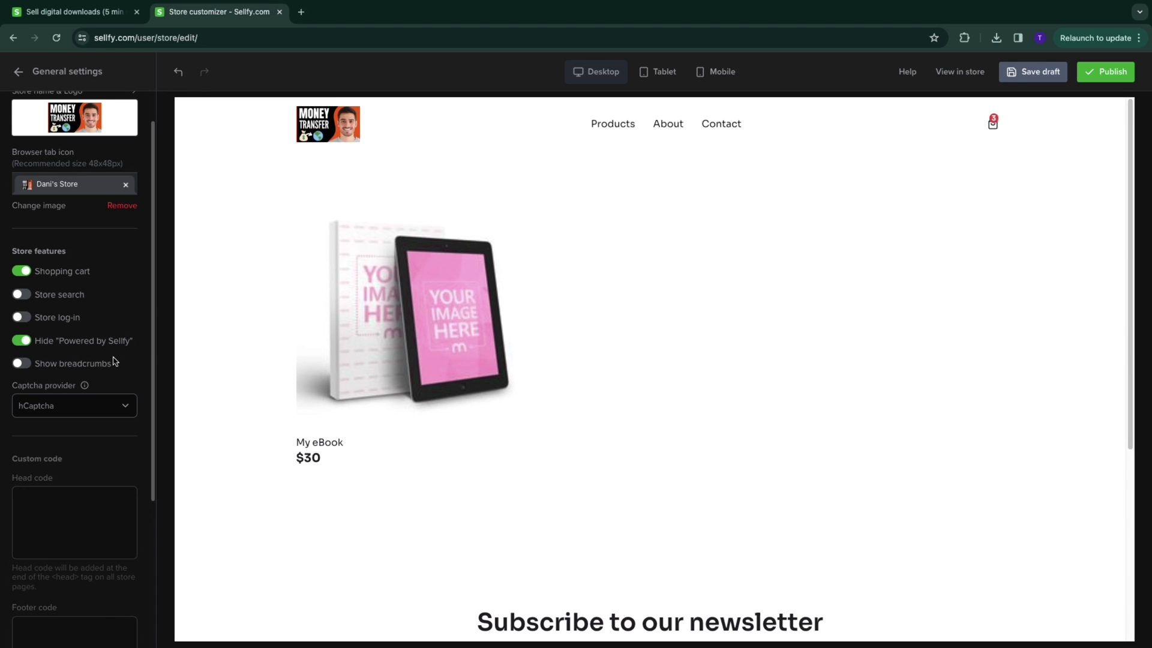
pyautogui.scroll(-3, 114, 362)
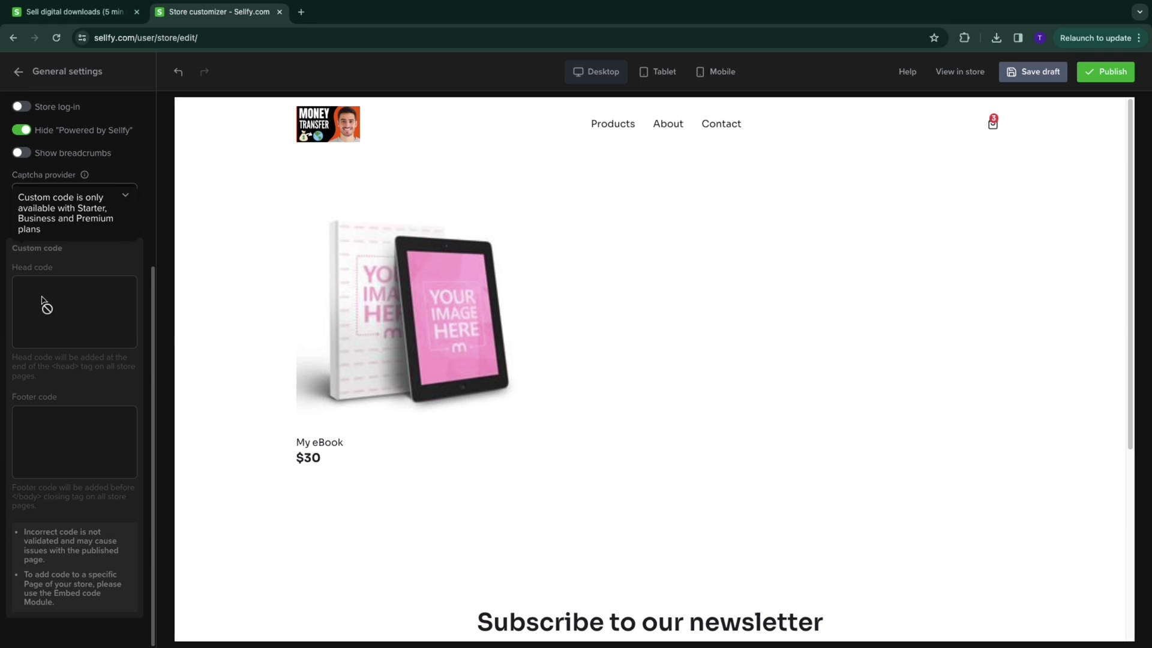
pyautogui.scroll(5, 39, 240)
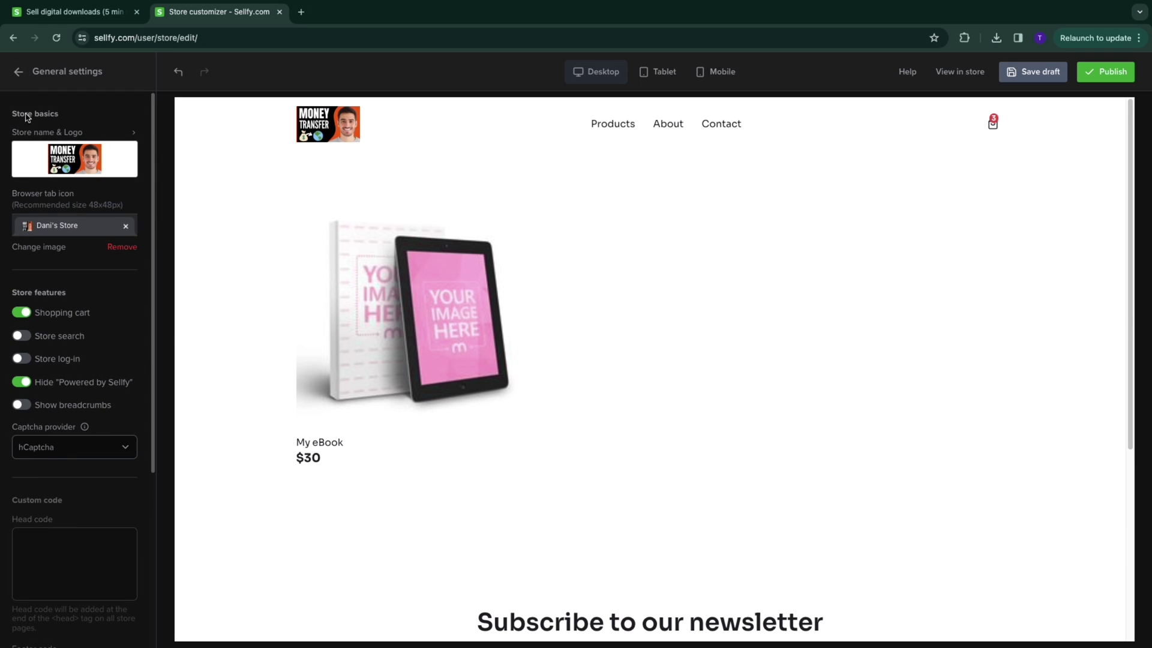
pyautogui.click(19, 72)
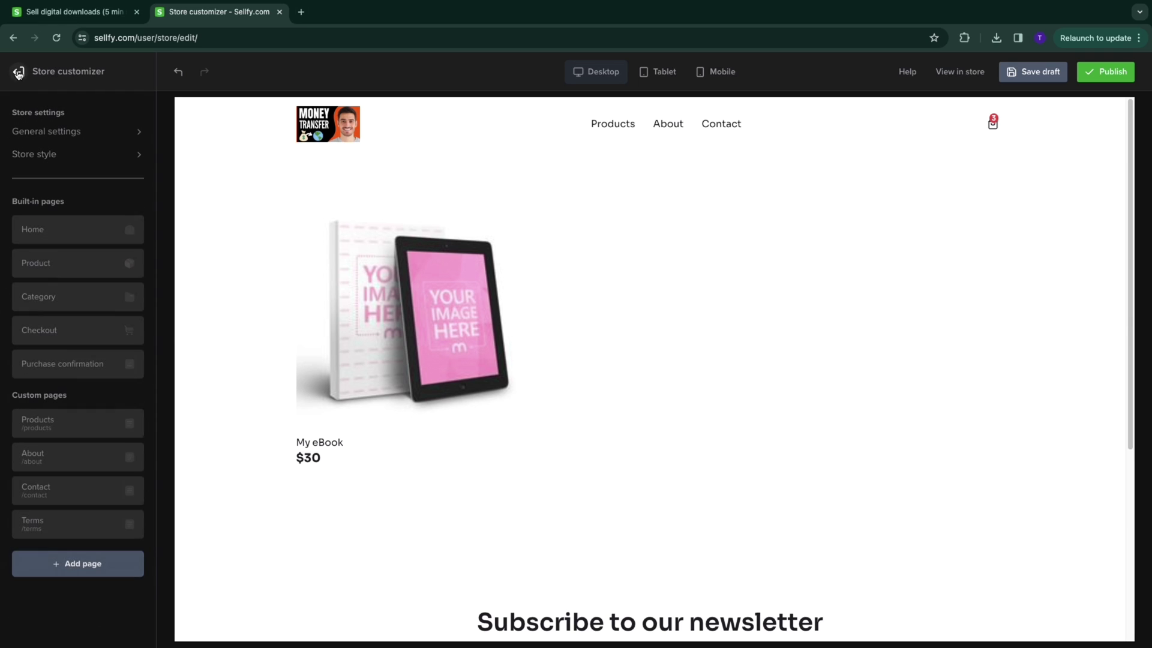
# Step: Switch the store to the Savant theme and check its 'Welcome to our online academy' preview
pyautogui.click(41, 157)
pyautogui.click(41, 160)
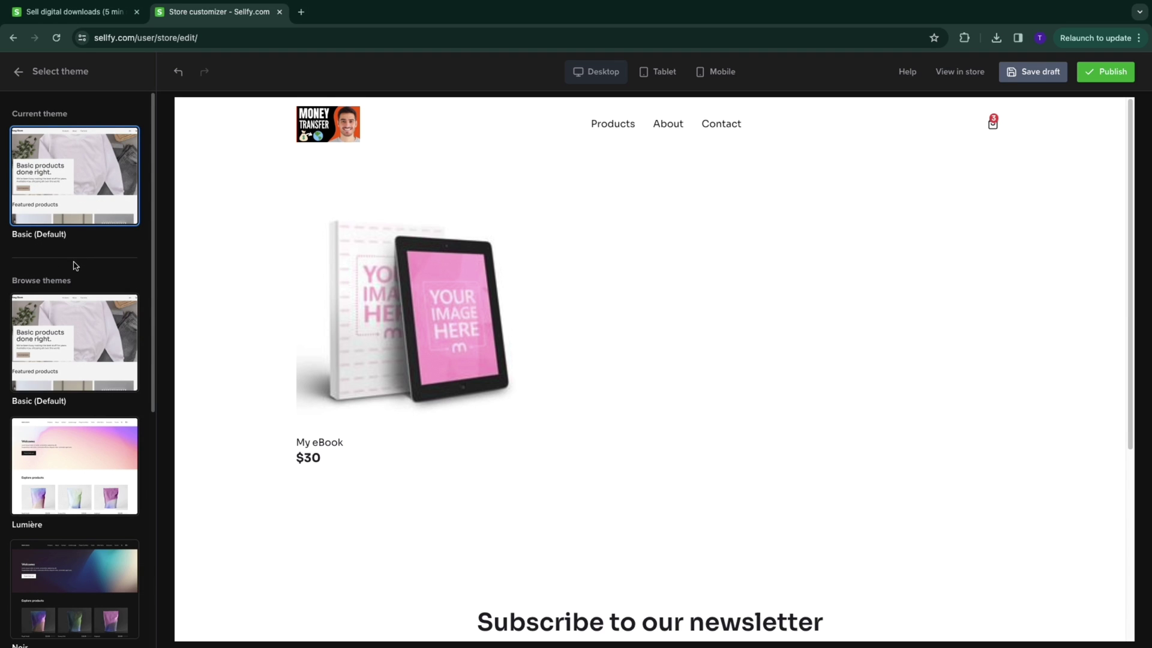
pyautogui.scroll(-5, 90, 312)
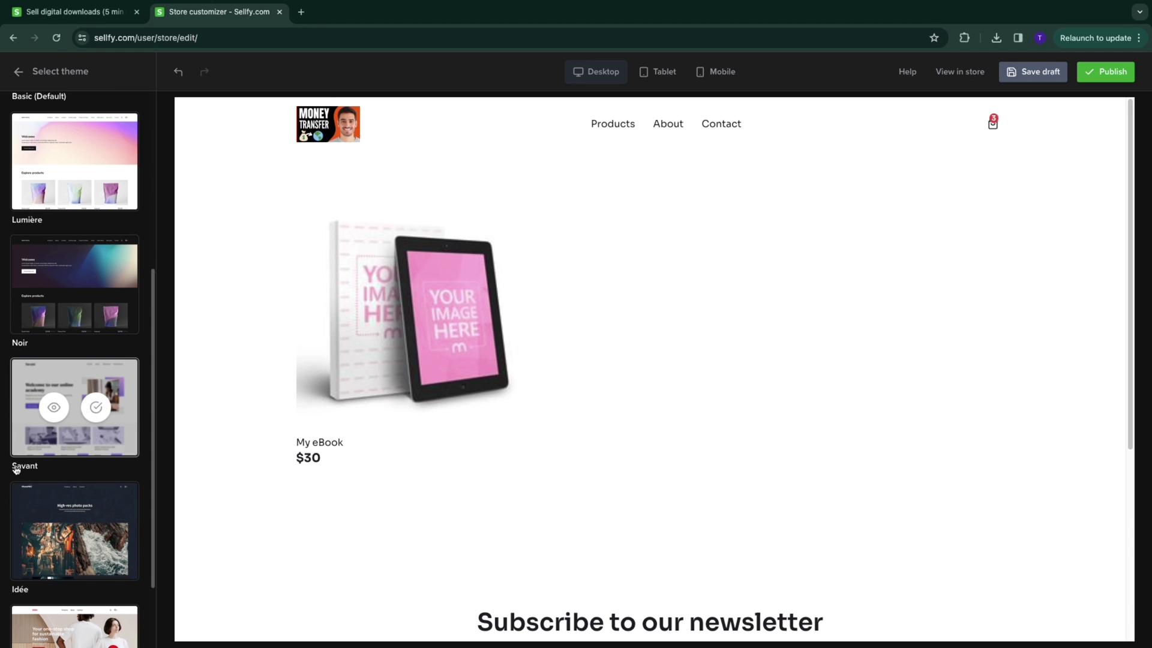
pyautogui.click(95, 409)
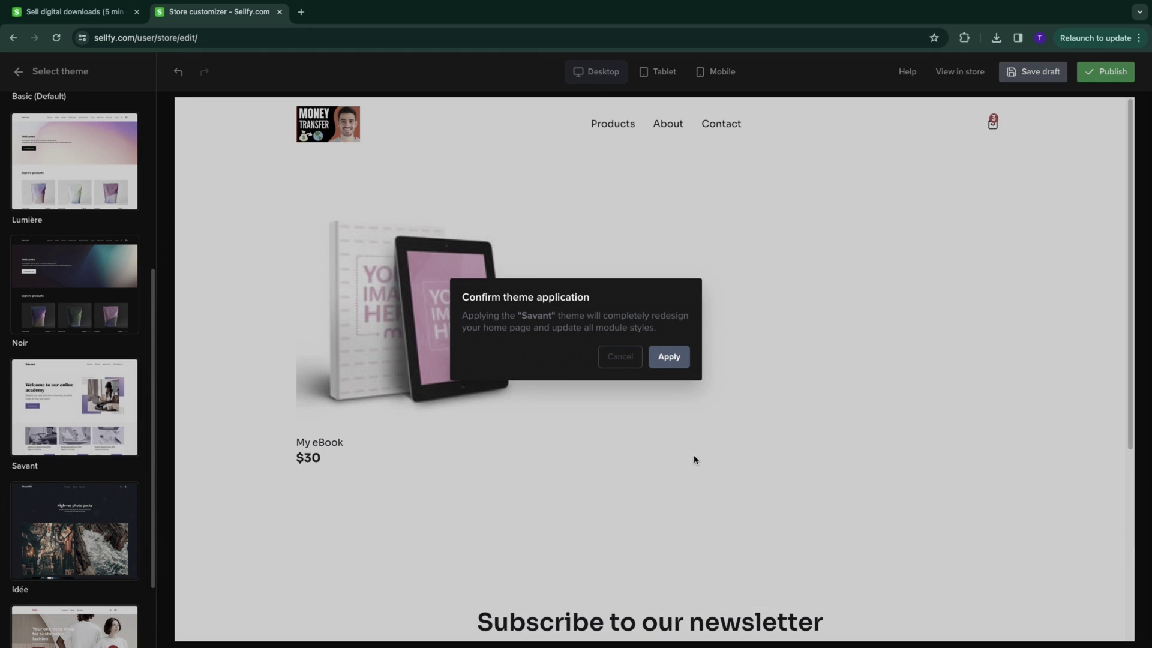
pyautogui.click(677, 358)
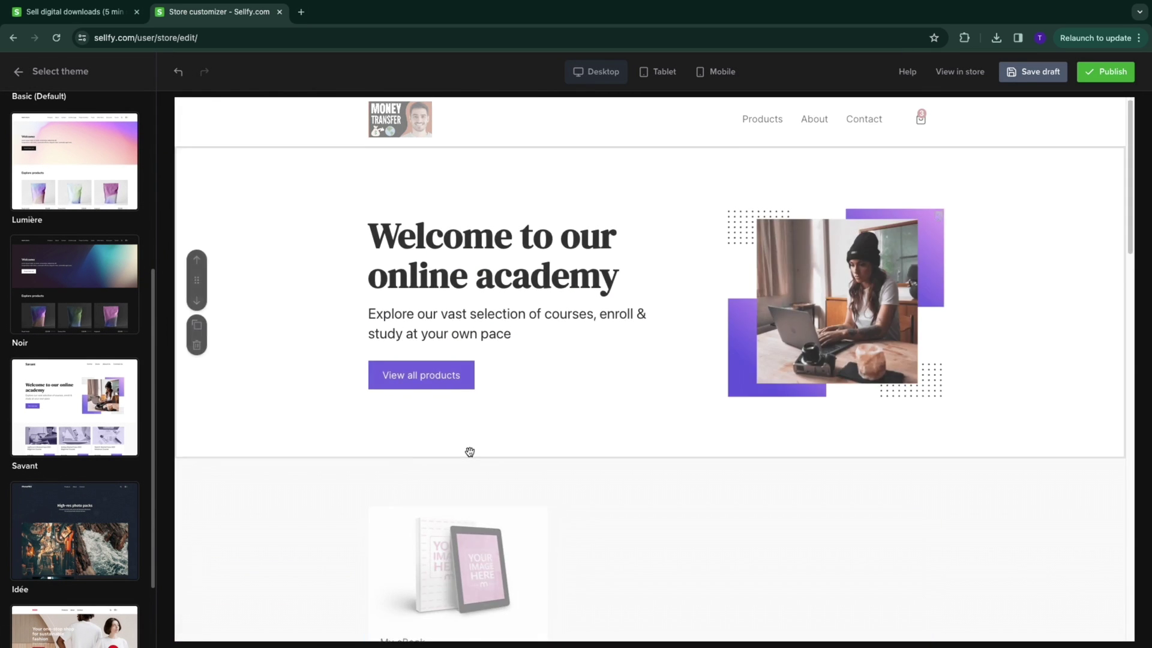
pyautogui.scroll(-3, 468, 453)
pyautogui.scroll(-2, 476, 470)
pyautogui.scroll(10, 604, 516)
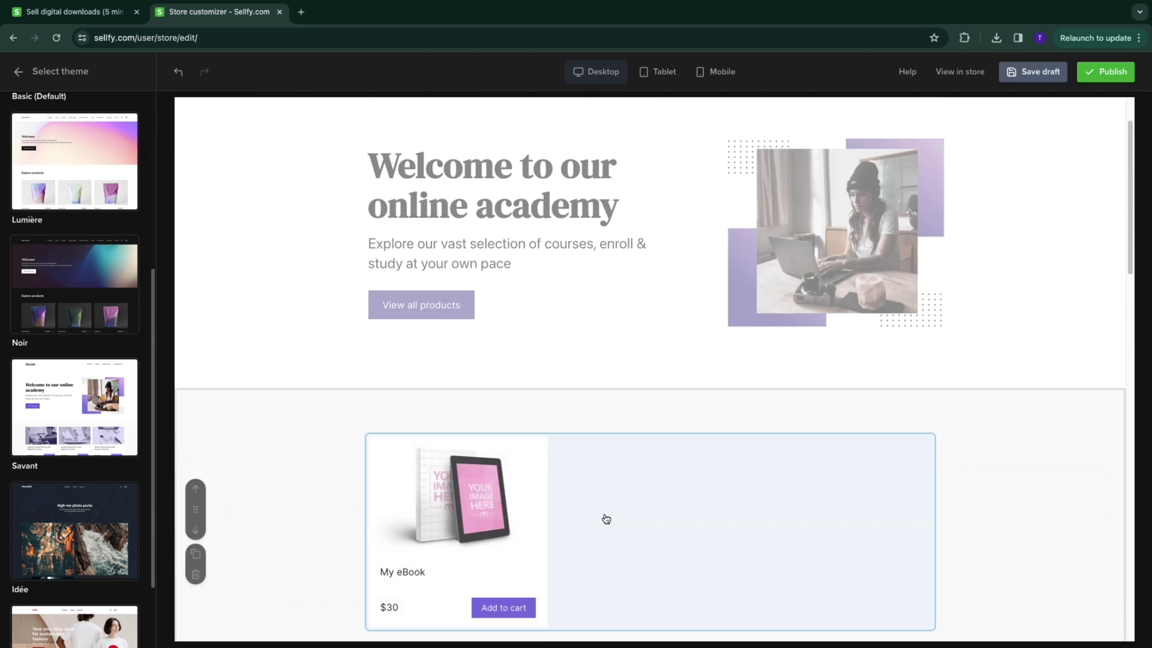
pyautogui.click(19, 73)
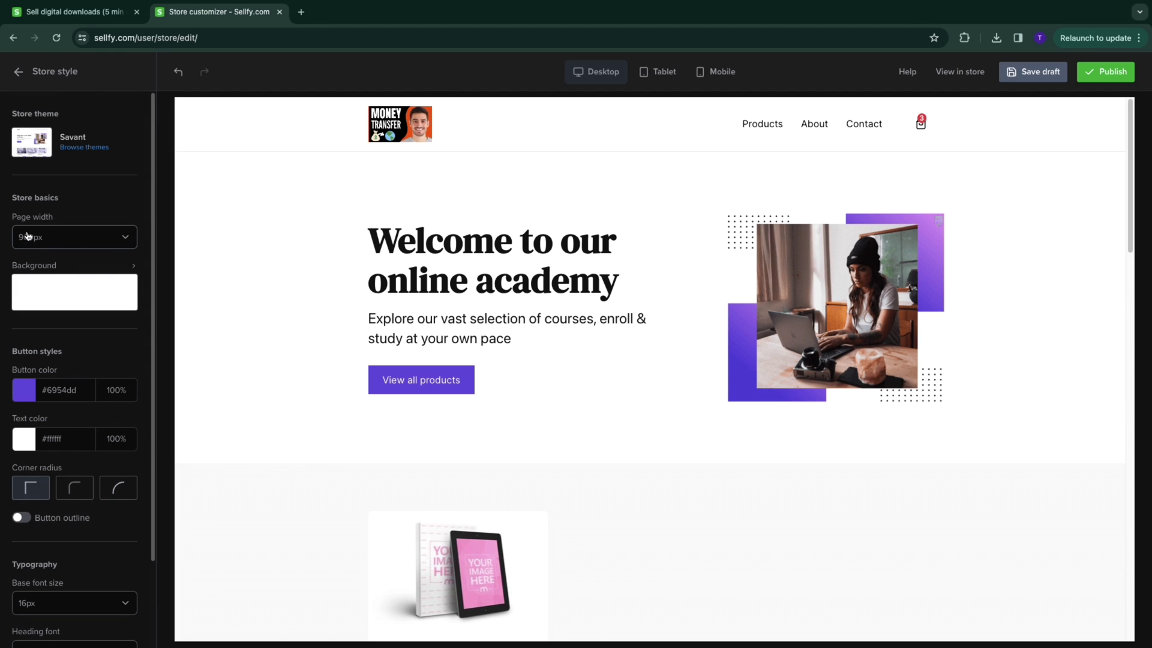
# Step: Try a #ff0000 red store background, undo it back to white, and open the button colour chooser
pyautogui.click(58, 289)
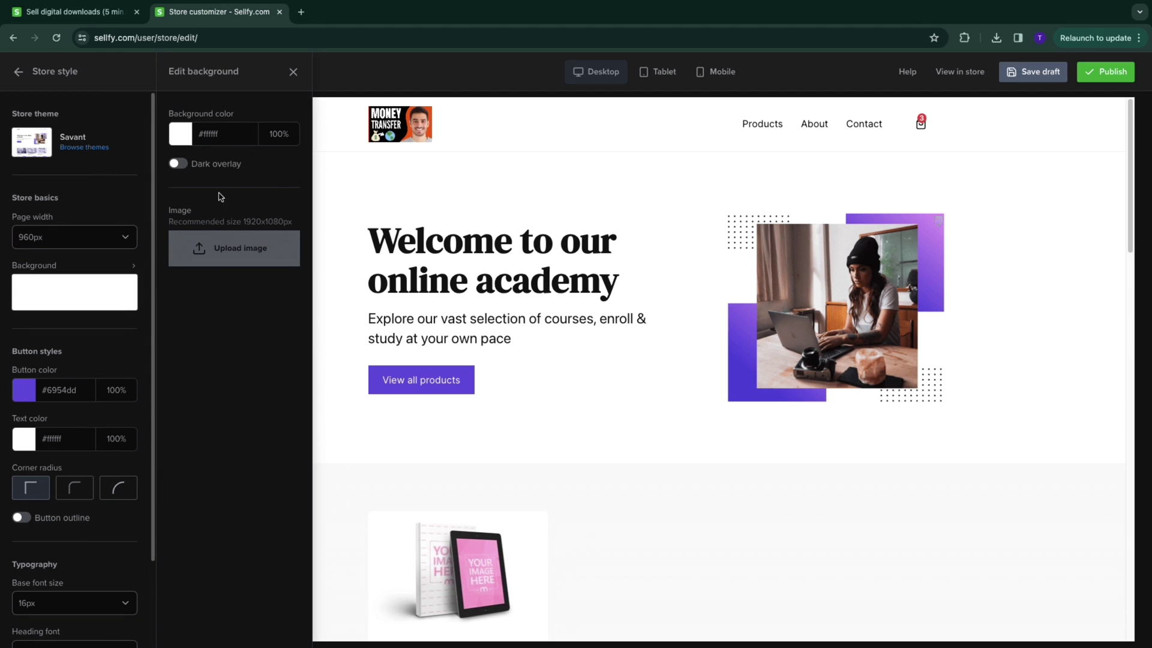
pyautogui.click(179, 137)
pyautogui.click(293, 154)
pyautogui.click(282, 192)
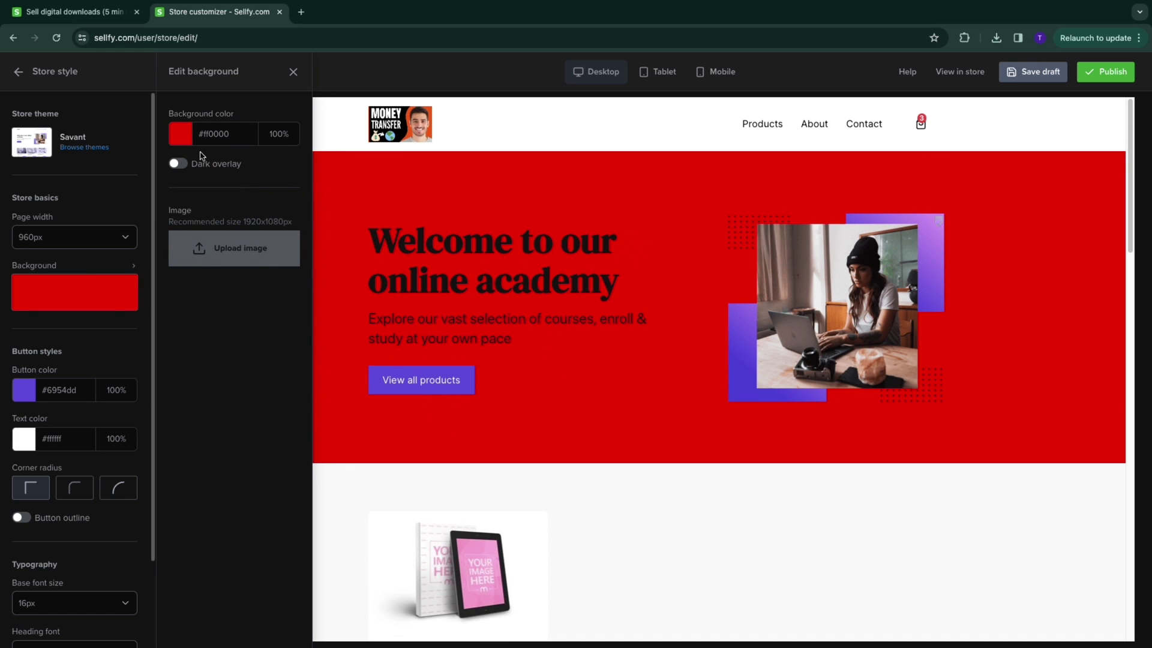
pyautogui.click(450, 336)
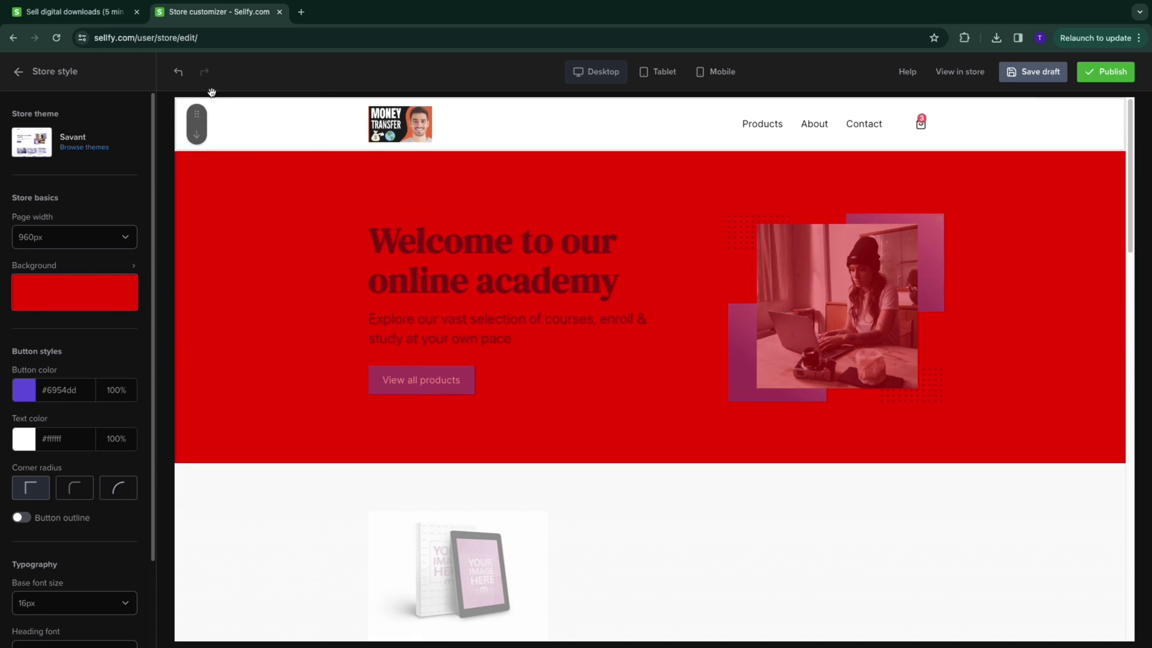
pyautogui.click(177, 72)
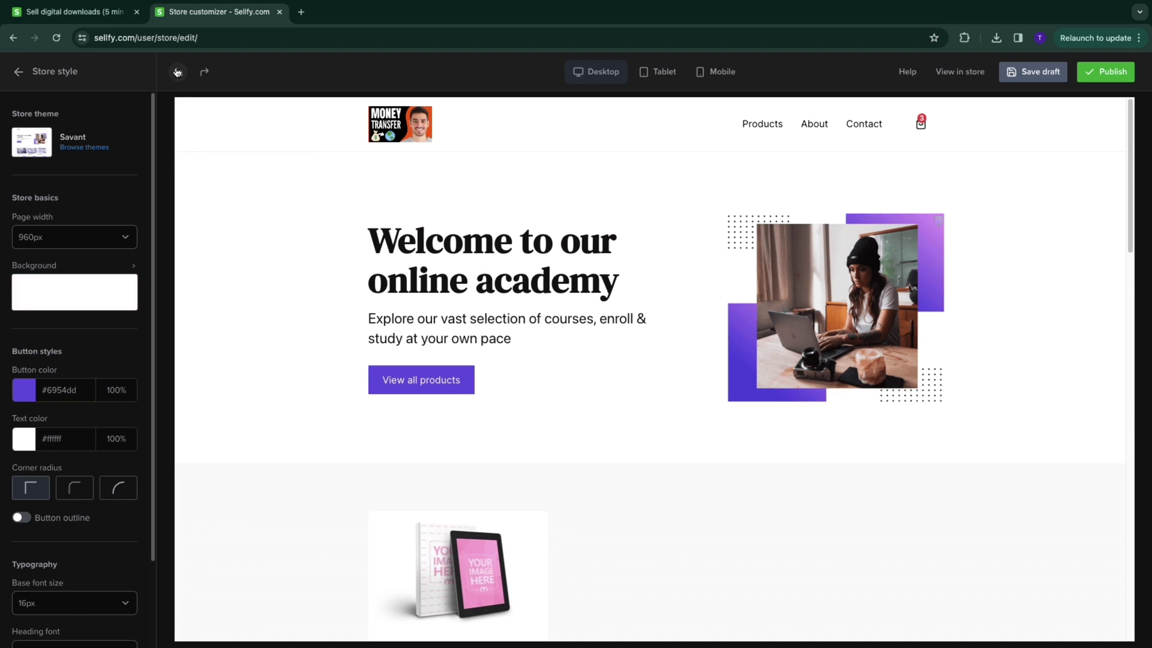
pyautogui.click(28, 394)
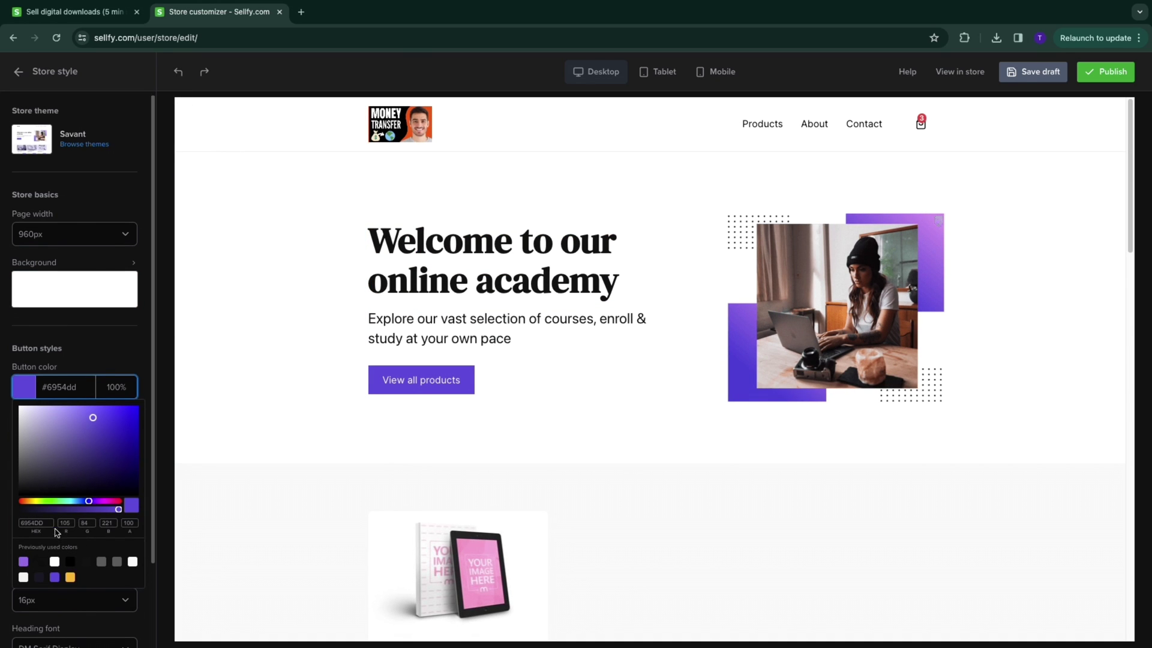
# Step: Set the store's button colour to red #e90739
pyautogui.scroll(-1, 84, 504)
pyautogui.moveTo(88, 468); pyautogui.dragTo(117, 466)
pyautogui.click(134, 378)
pyautogui.moveTo(134, 378); pyautogui.dragTo(135, 378)
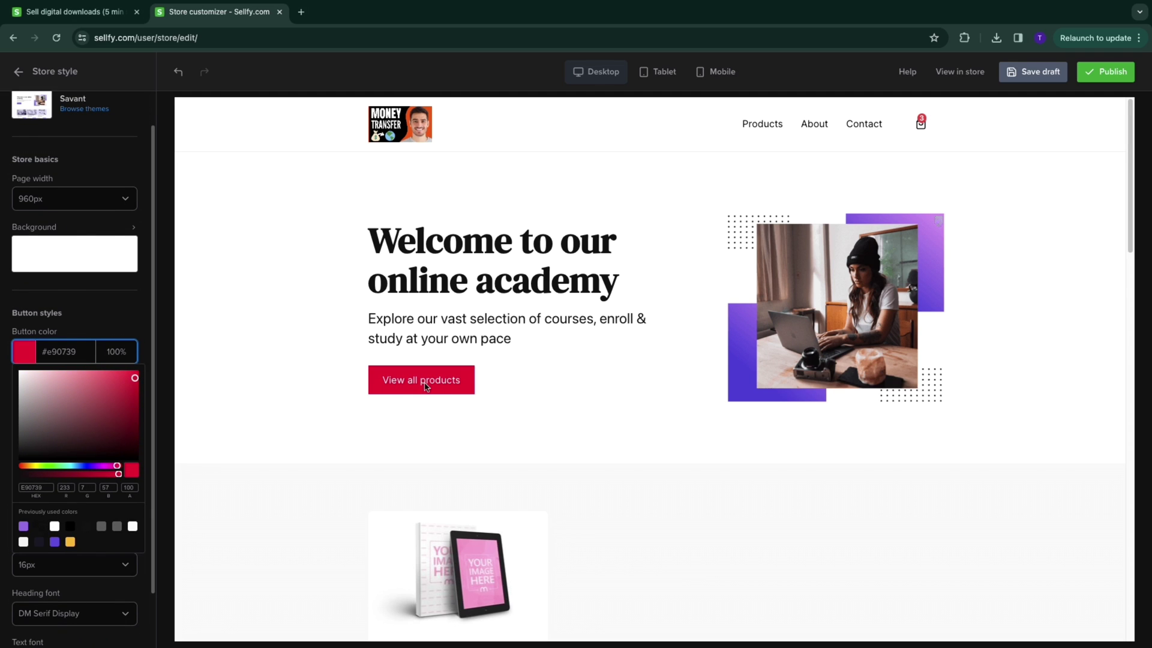
pyautogui.click(117, 311)
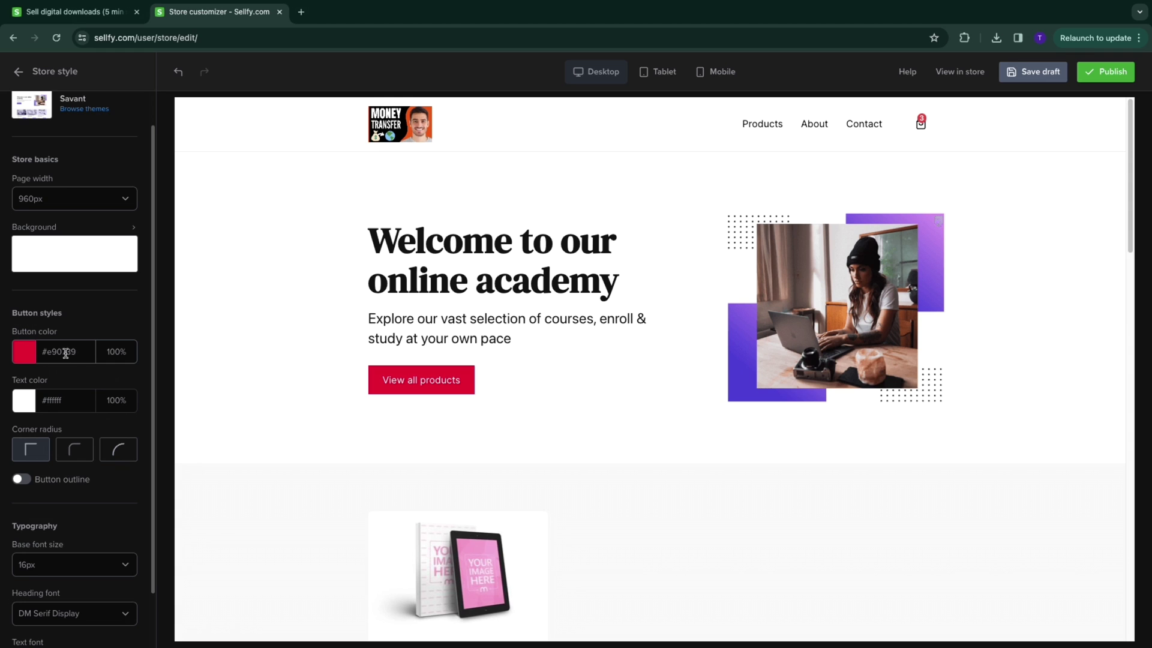
# Step: Give the buttons the middle, slightly rounded corner radius and return to the pages list
pyautogui.click(74, 449)
pyautogui.click(123, 450)
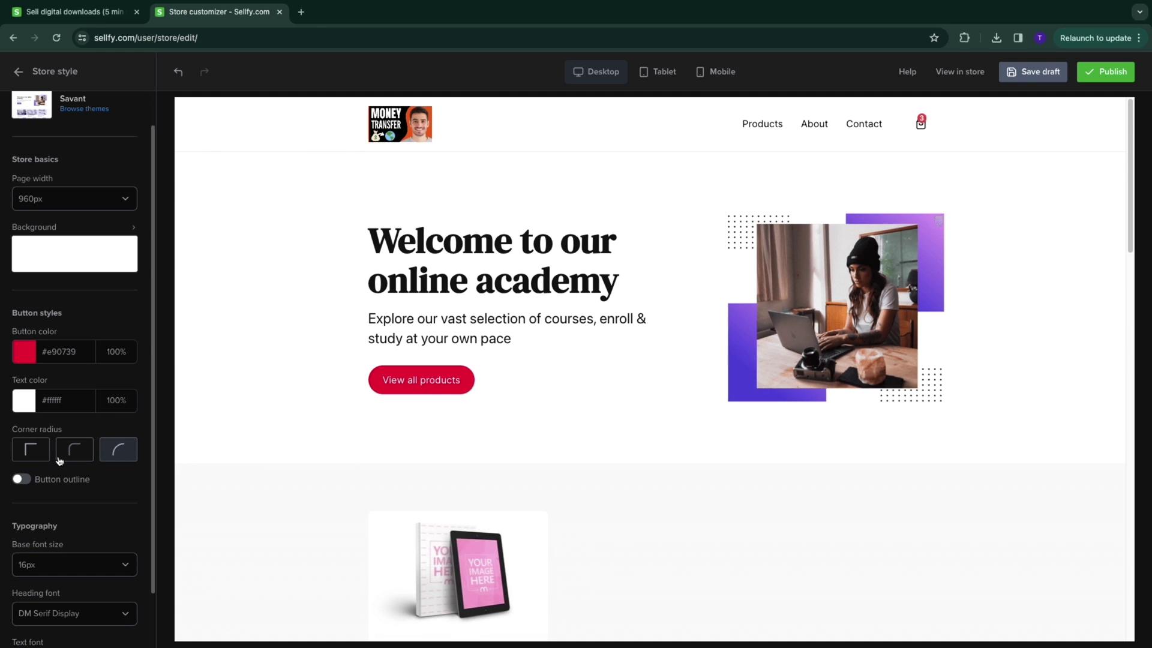
pyautogui.click(65, 458)
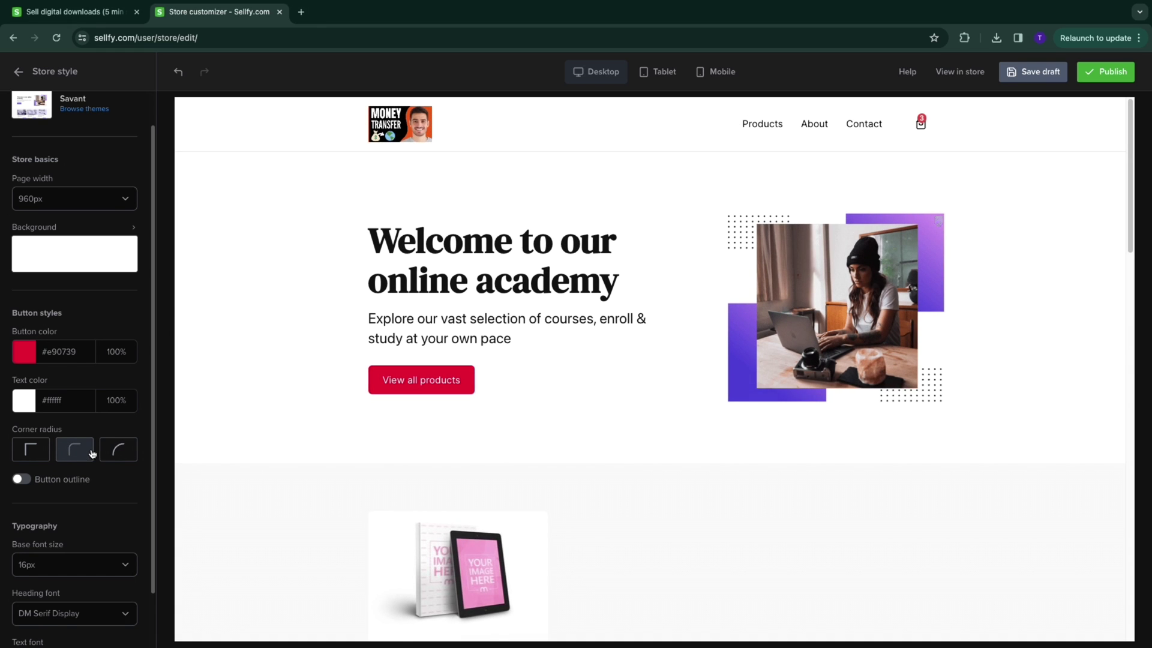
pyautogui.scroll(-1, 101, 417)
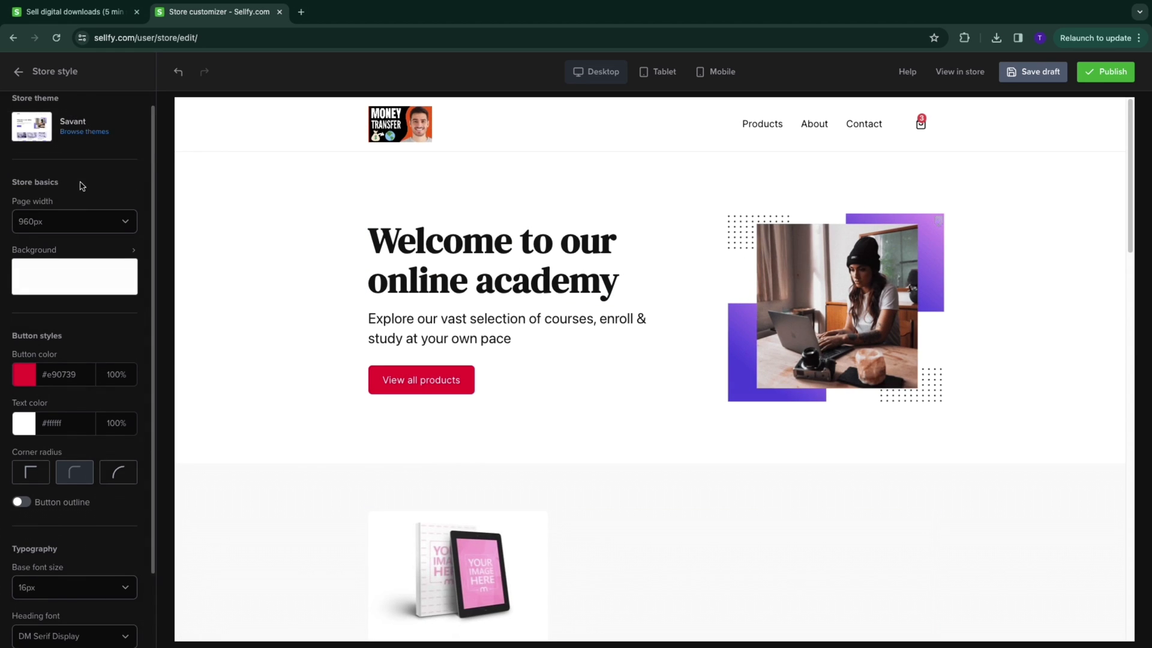
pyautogui.click(18, 72)
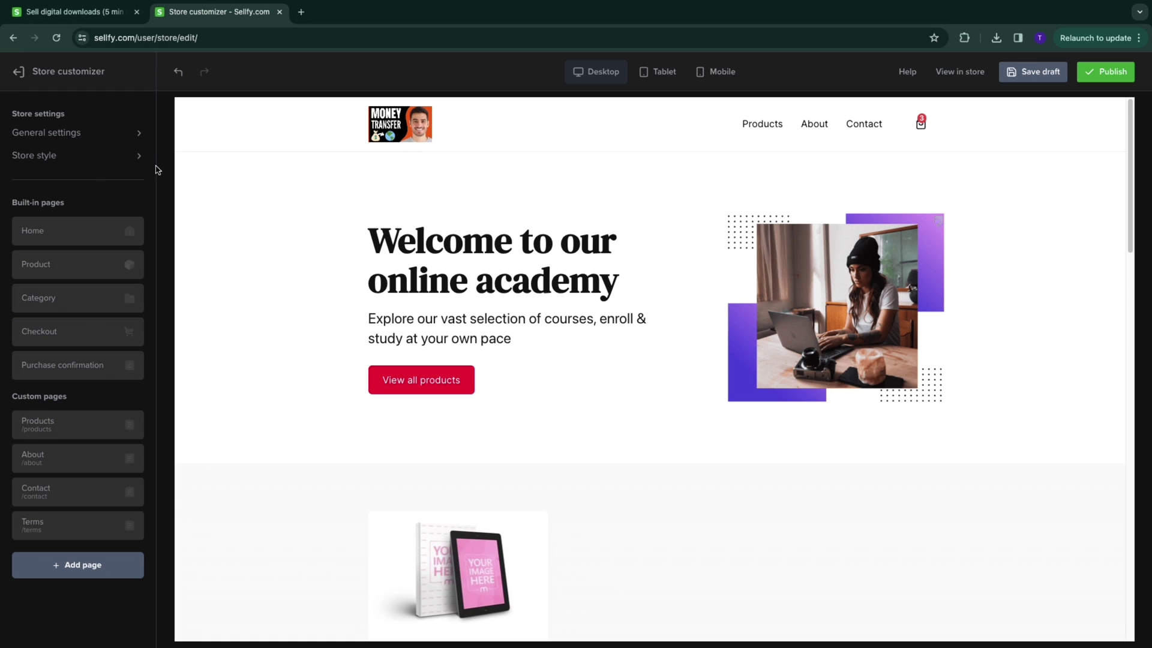
# Step: Open the Product built-in page and select its Product module
pyautogui.click(69, 265)
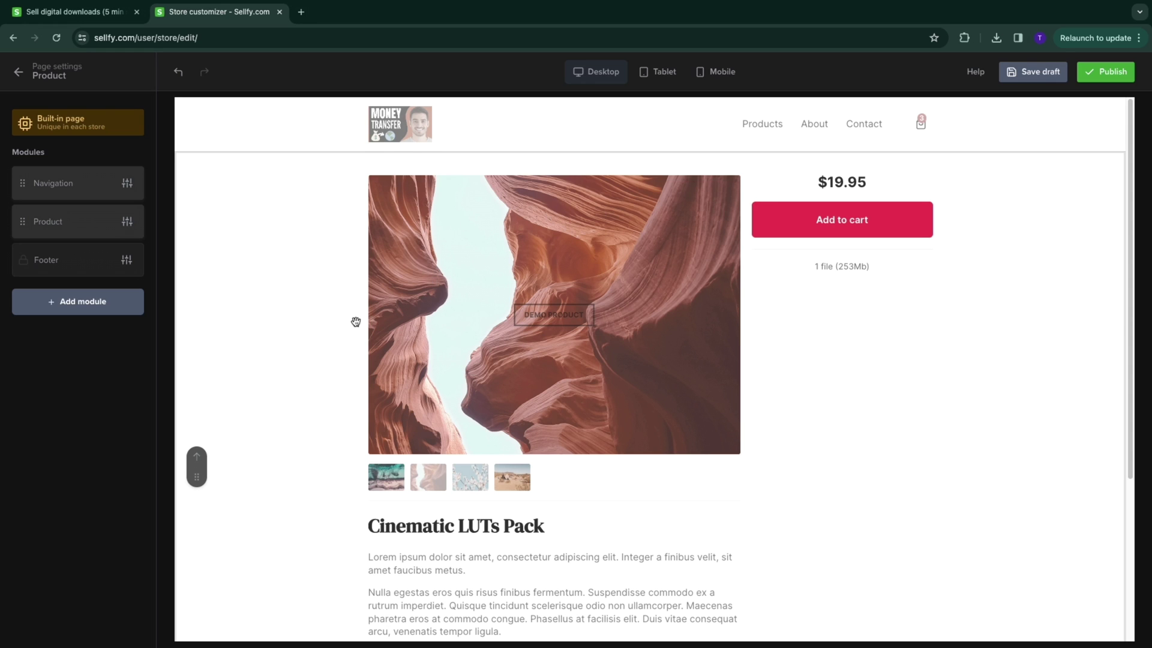
pyautogui.click(313, 324)
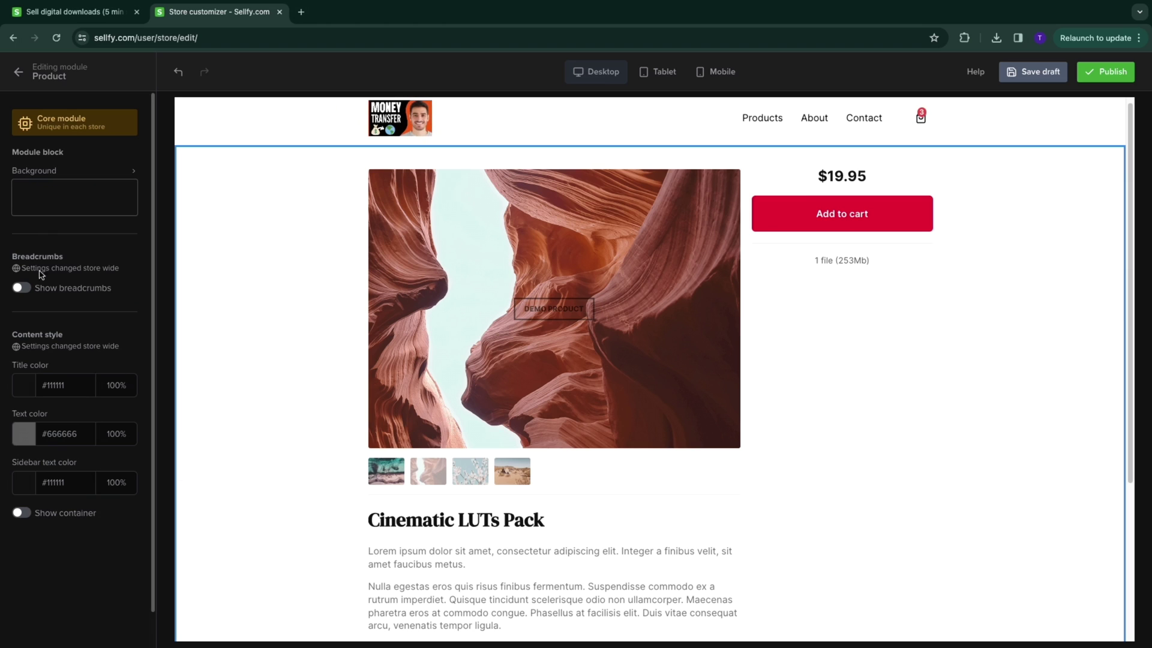
pyautogui.scroll(-1, 71, 438)
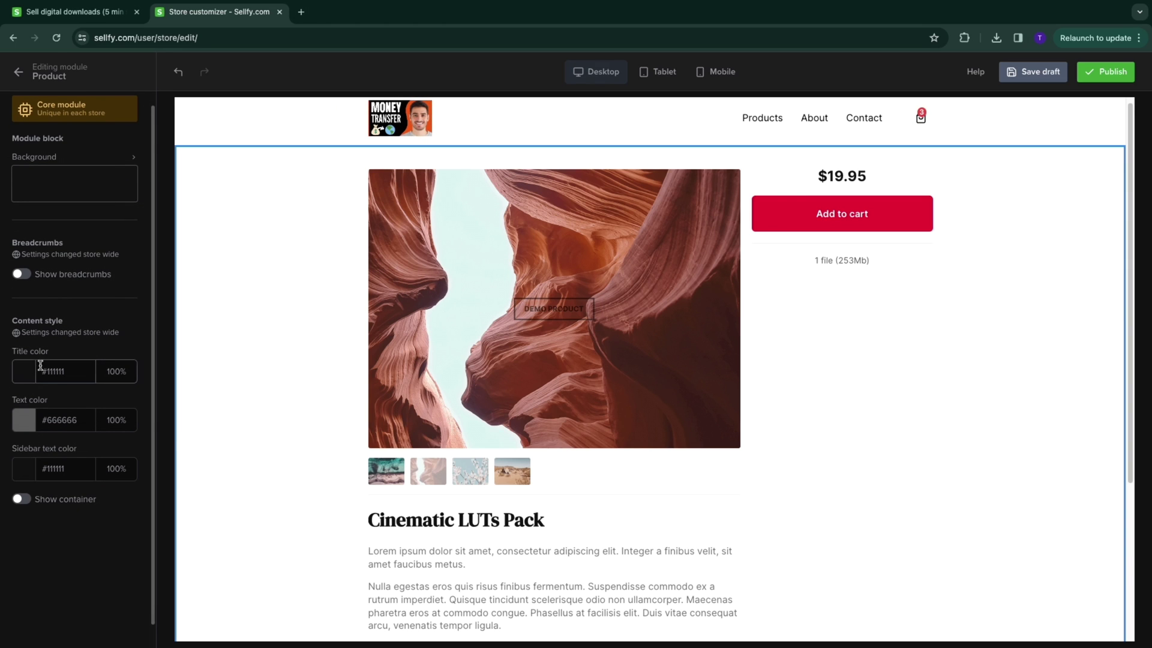
# Step: Set the Product module background to #ef1414 at 10% opacity, with Dark overlay left off
pyautogui.scroll(-2, 459, 513)
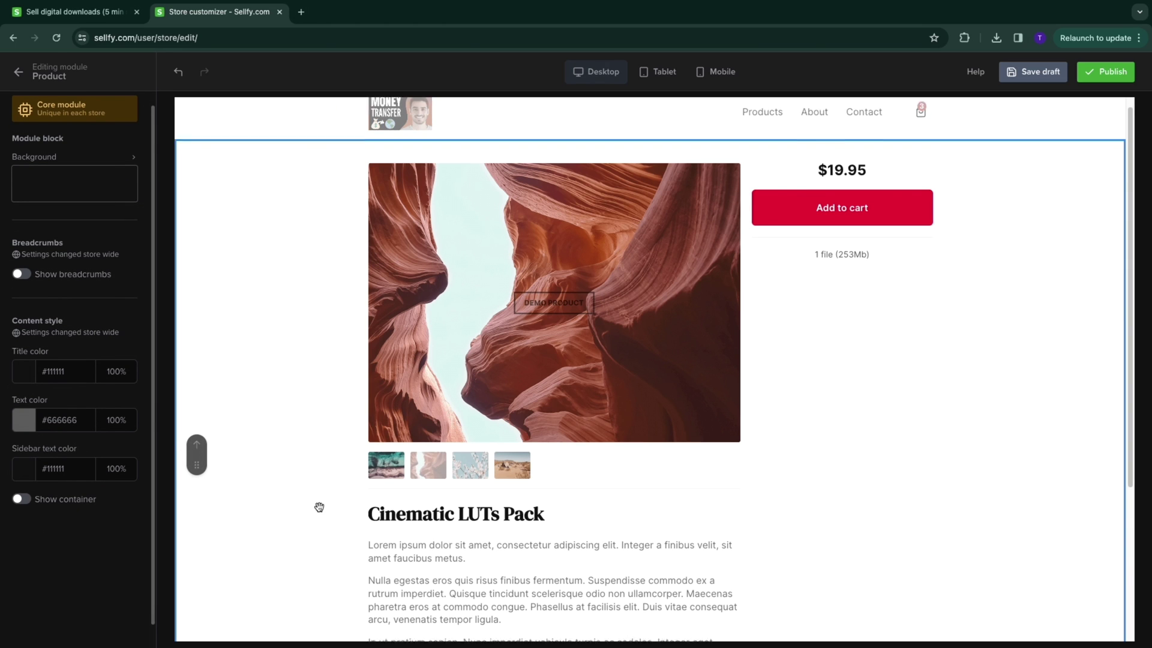
pyautogui.scroll(2, 410, 496)
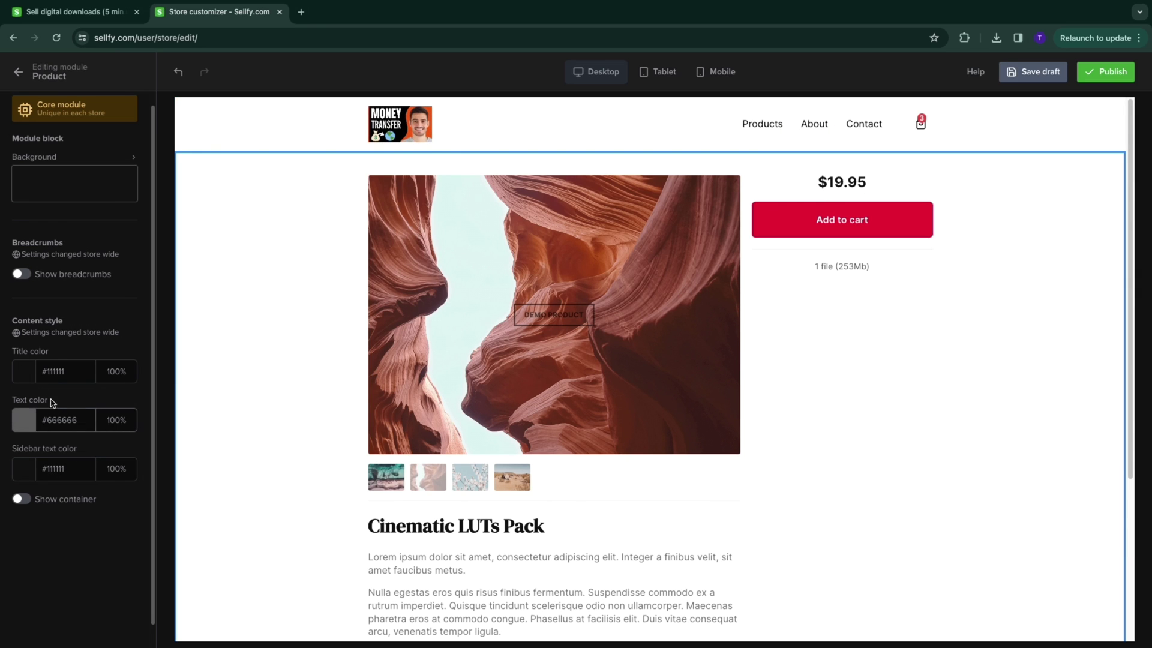
pyautogui.click(58, 193)
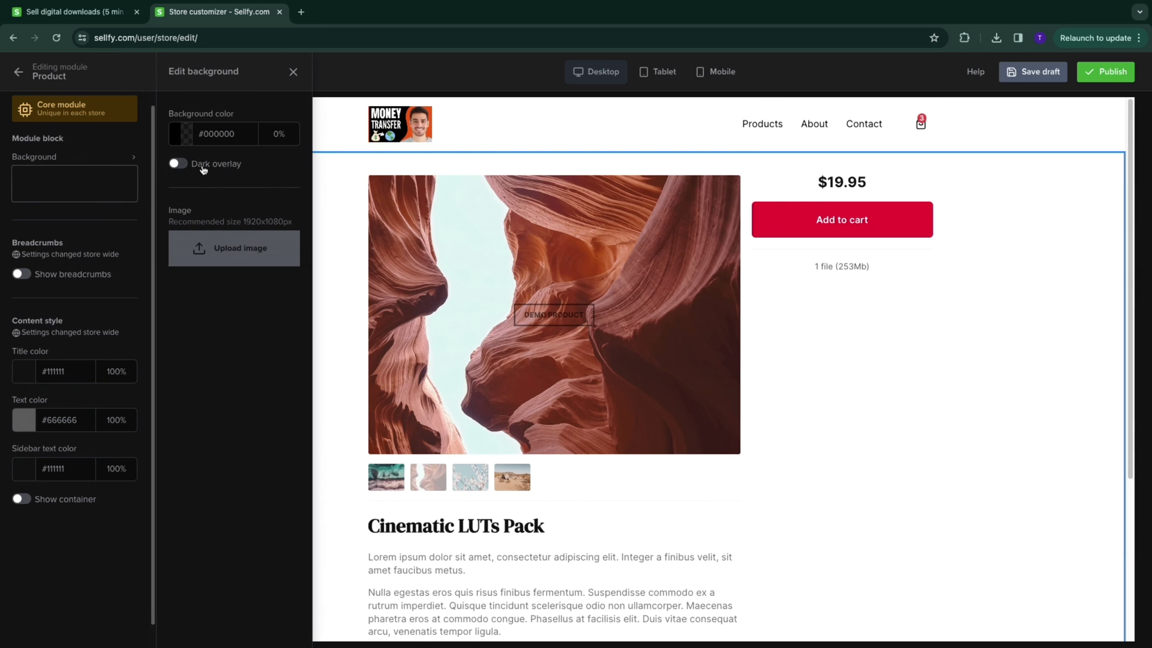
pyautogui.click(178, 135)
pyautogui.moveTo(185, 217)
pyautogui.mouseDown()
pyautogui.moveTo(270, 183)
pyautogui.moveTo(285, 159)
pyautogui.mouseUp()
pyautogui.click(279, 134)
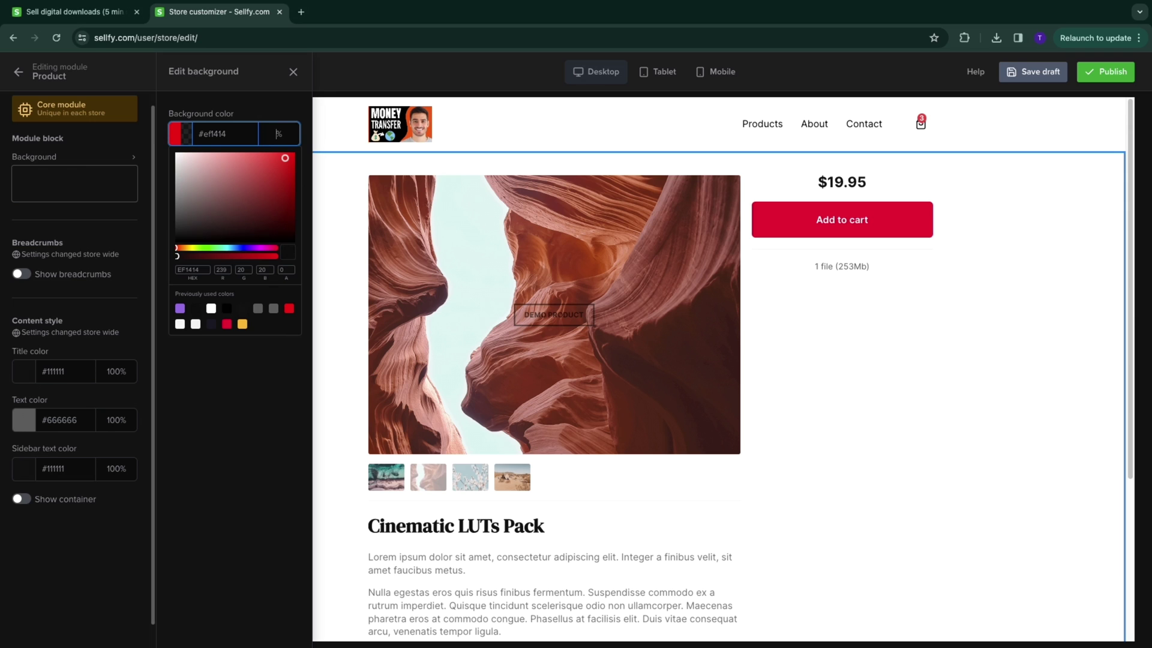
pyautogui.write('100')
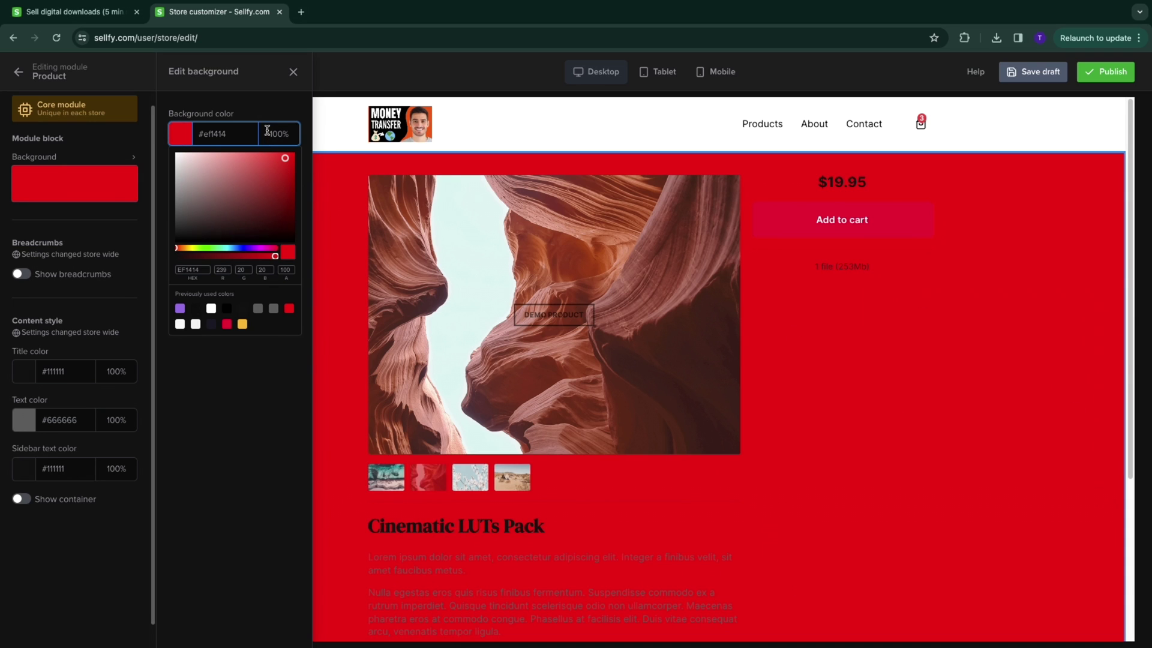
pyautogui.press('BackSpace')
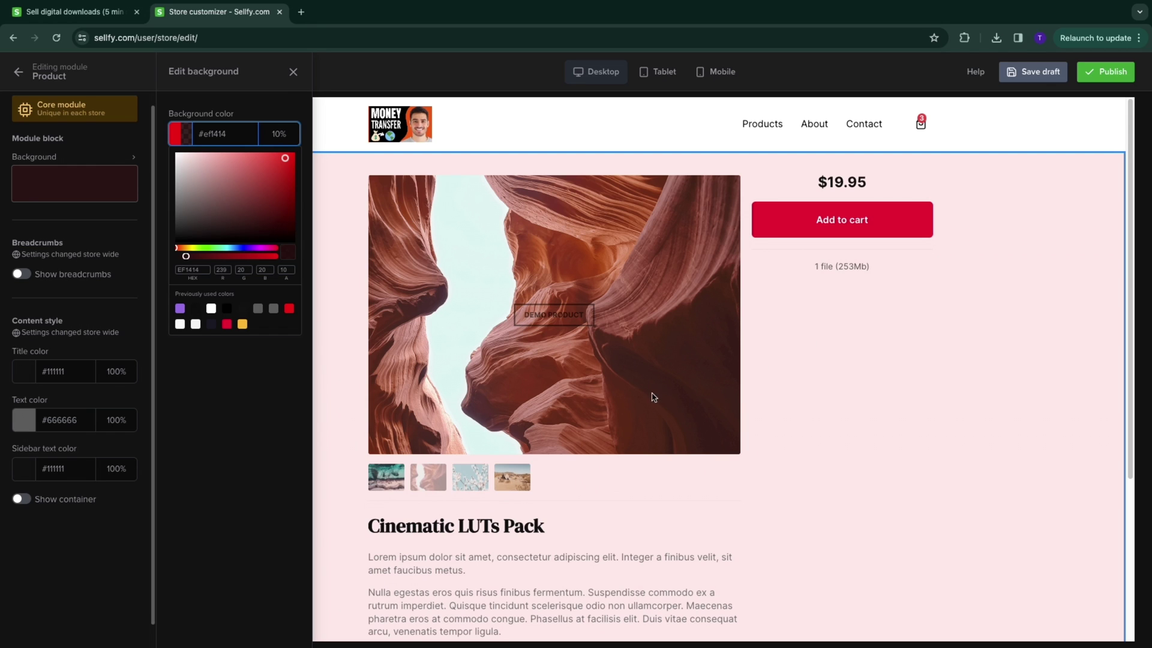
pyautogui.press('Return')
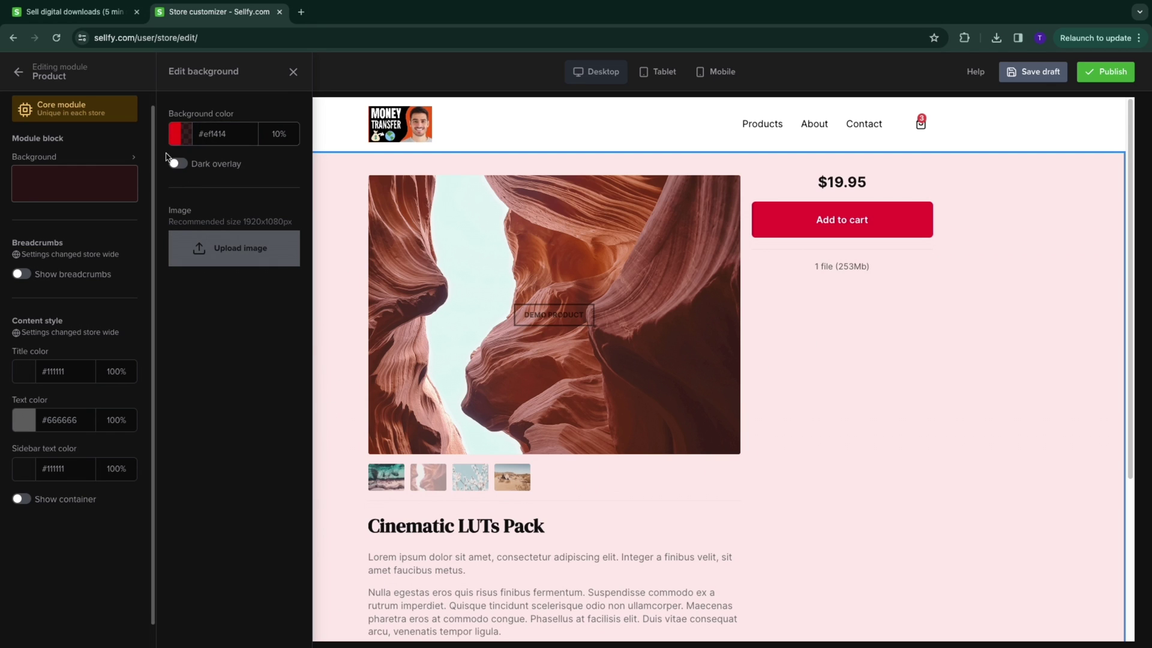
pyautogui.click(179, 167)
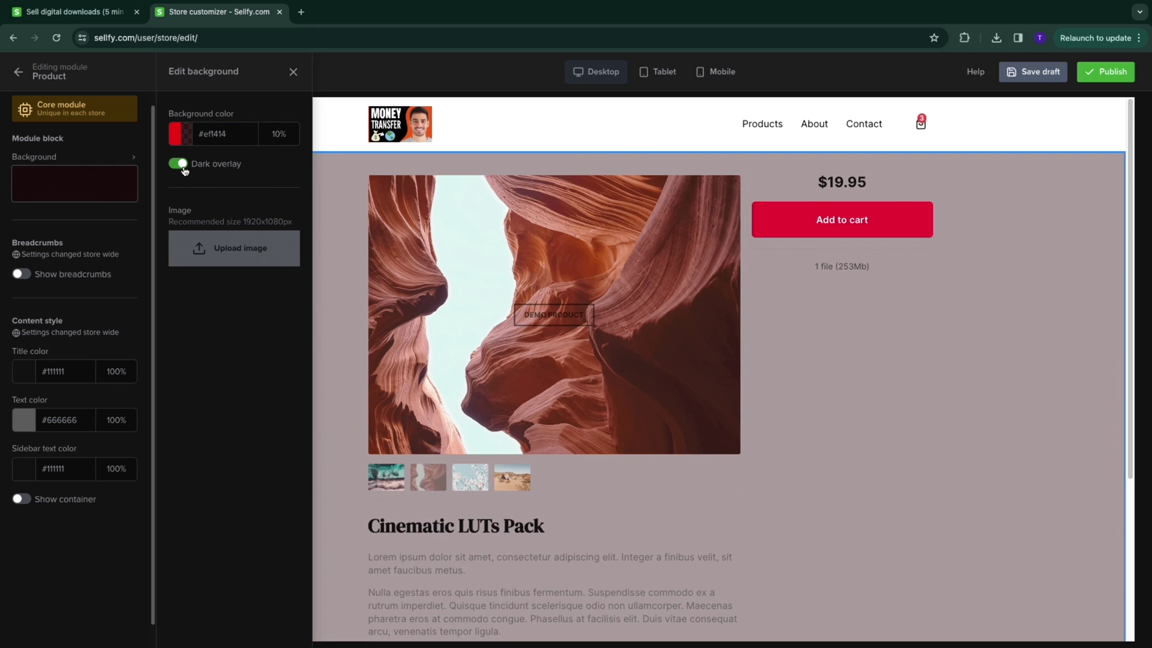
pyautogui.click(192, 170)
pyautogui.scroll(-1, 698, 424)
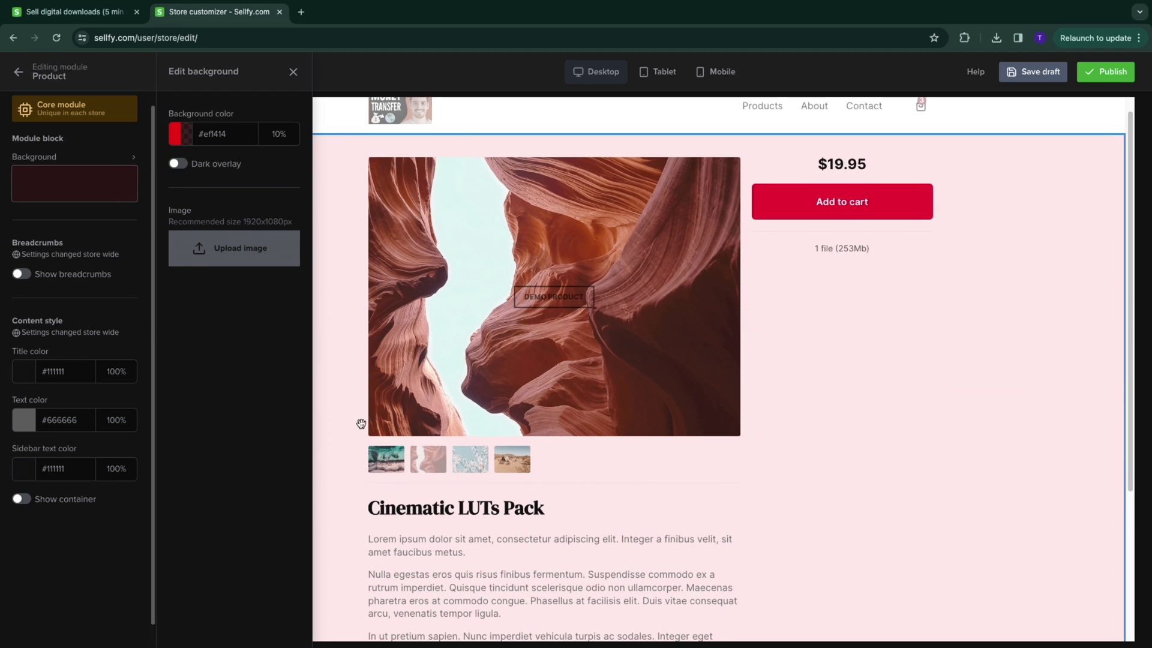
# Step: Turn the product page text red #ef0808
pyautogui.click(26, 421)
pyautogui.click(29, 425)
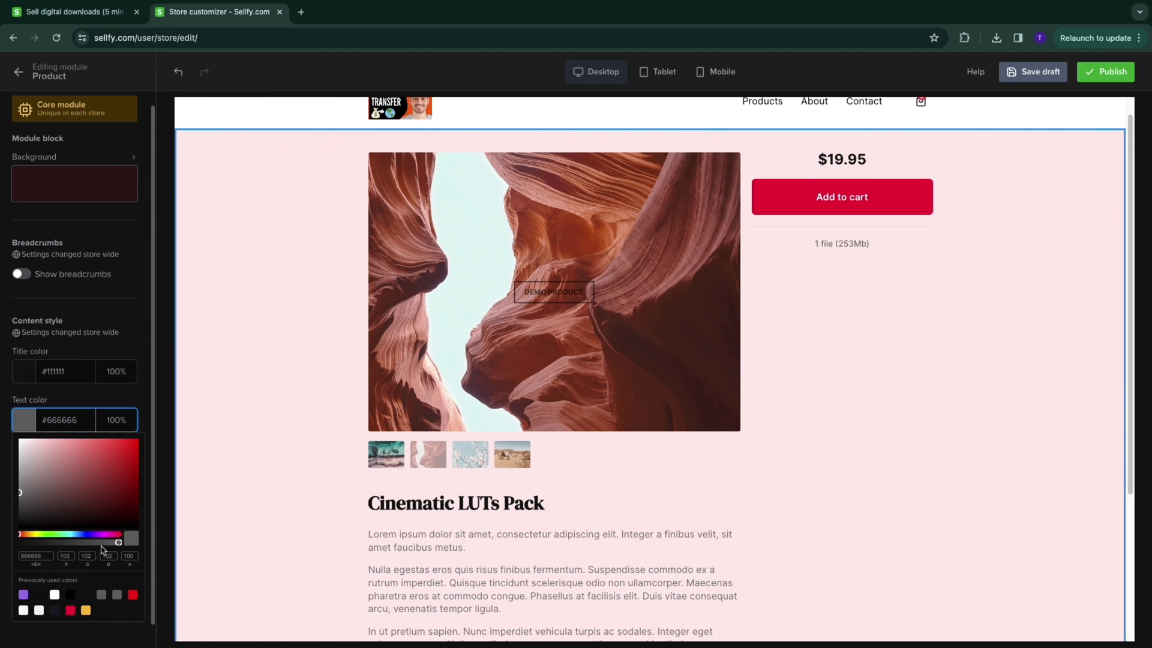
pyautogui.moveTo(126, 448); pyautogui.dragTo(134, 443)
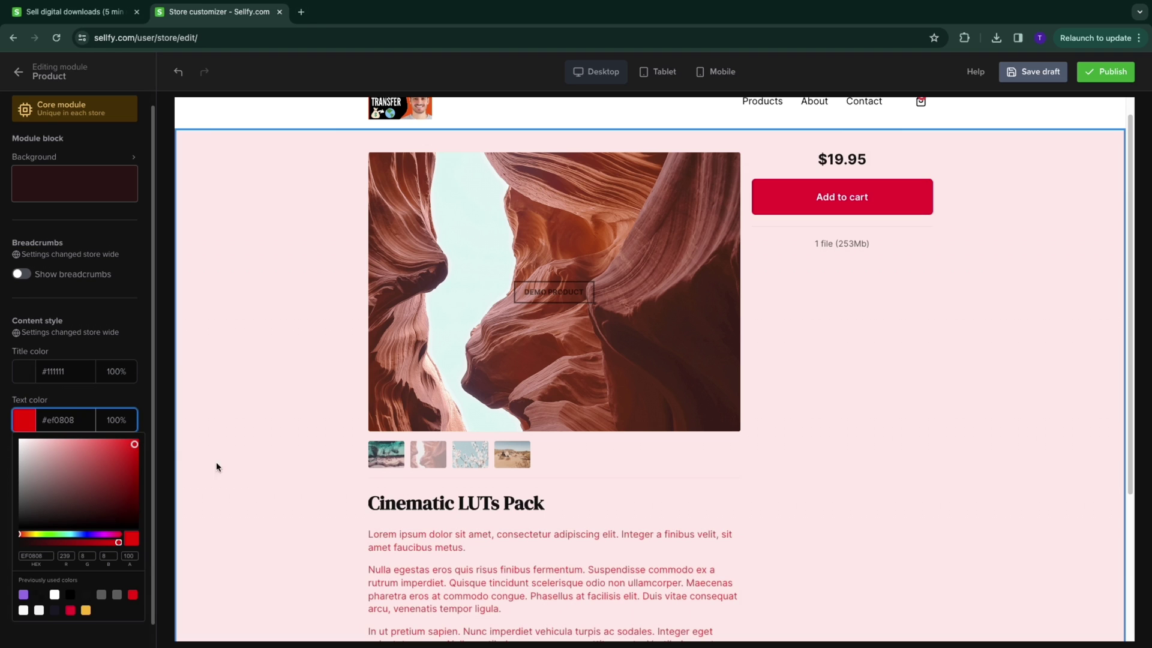
pyautogui.click(324, 484)
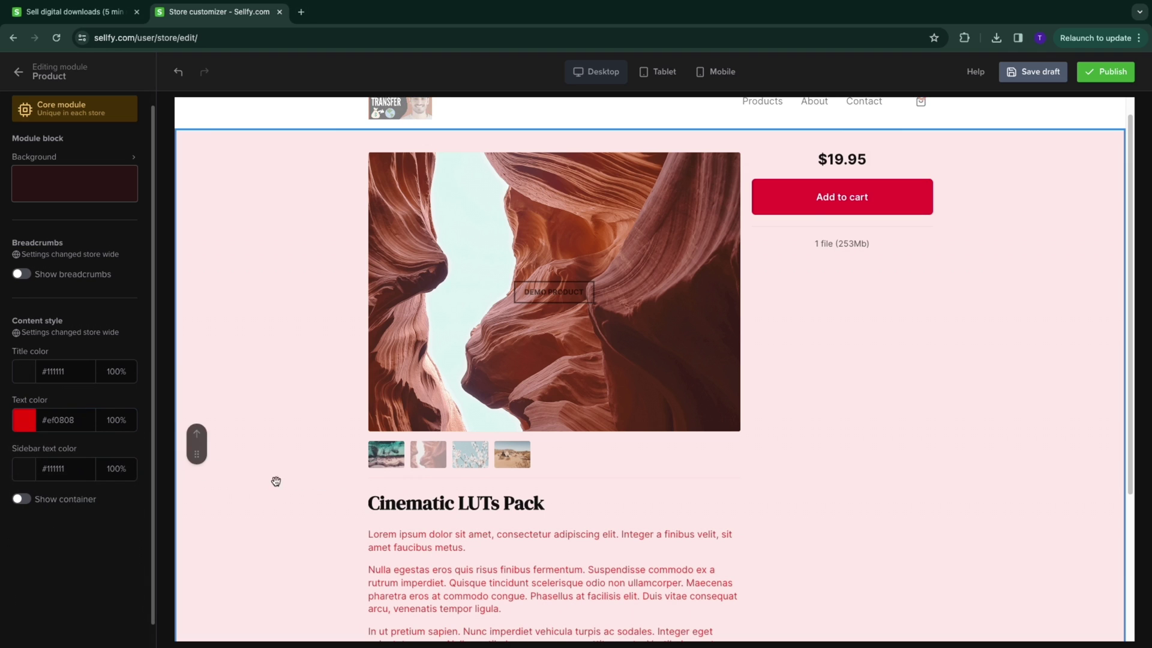
# Step: Save the store draft and return to the Product page's module list
pyautogui.scroll(1, 457, 369)
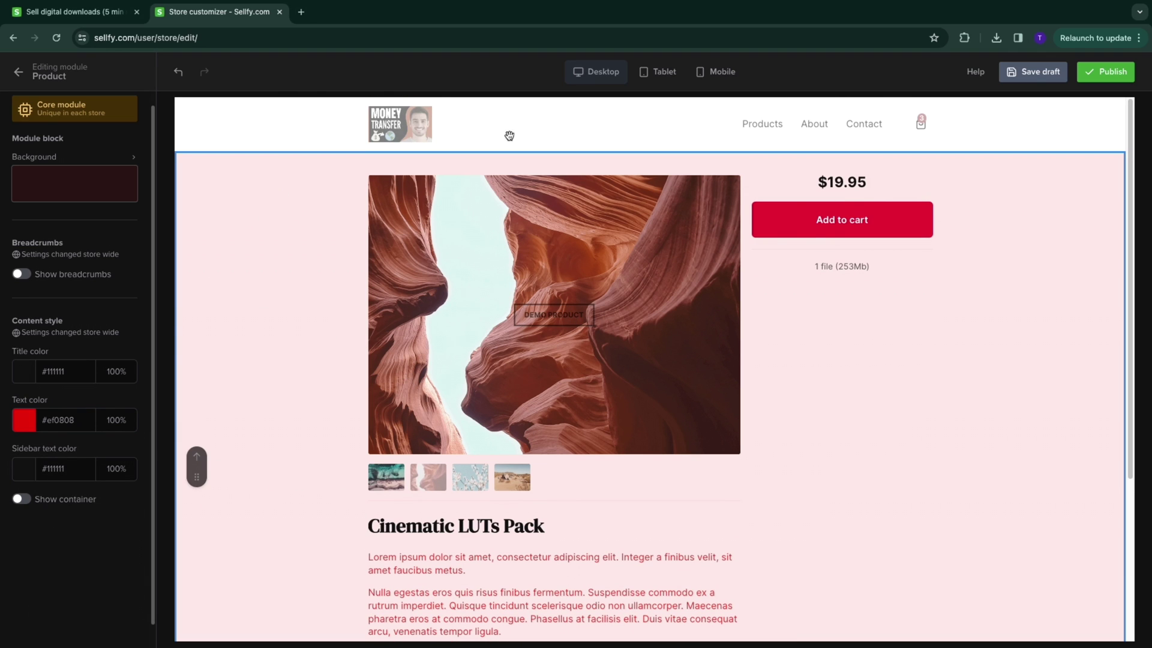
pyautogui.scroll(-4, 653, 398)
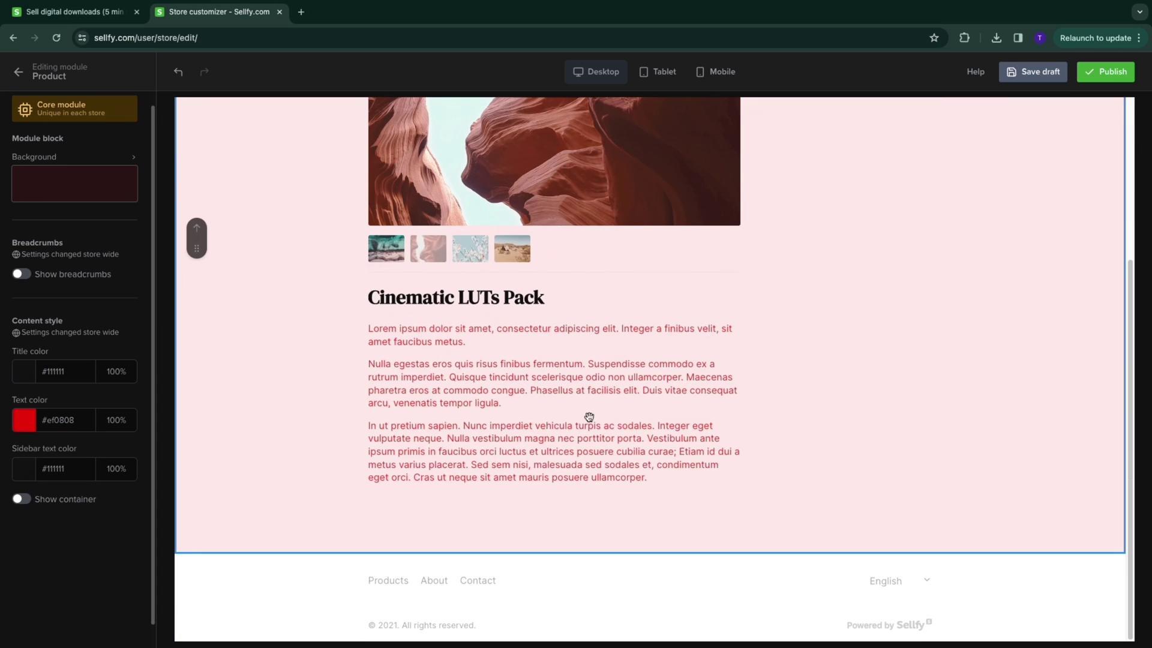
pyautogui.scroll(4, 779, 246)
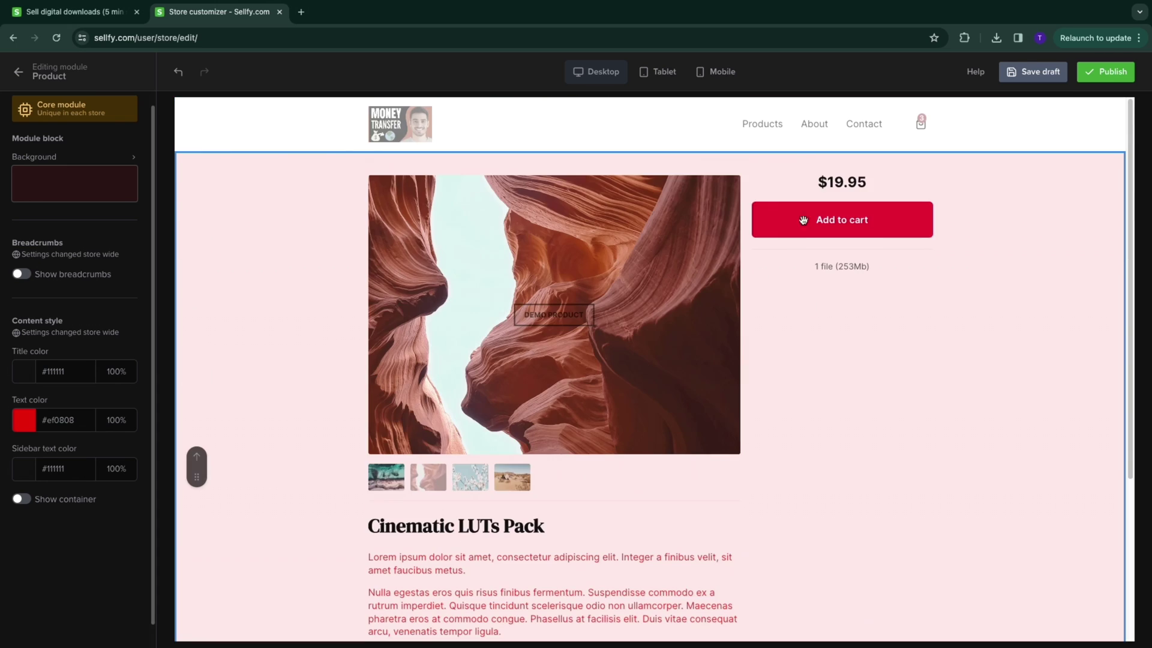
pyautogui.click(1028, 73)
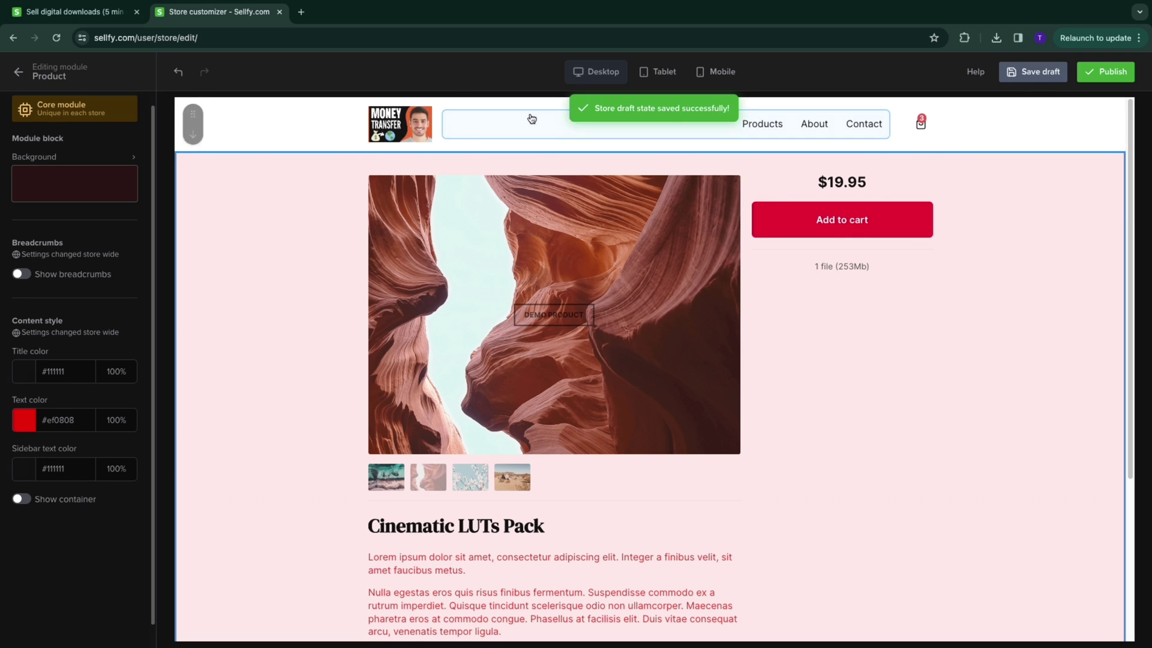
pyautogui.click(18, 72)
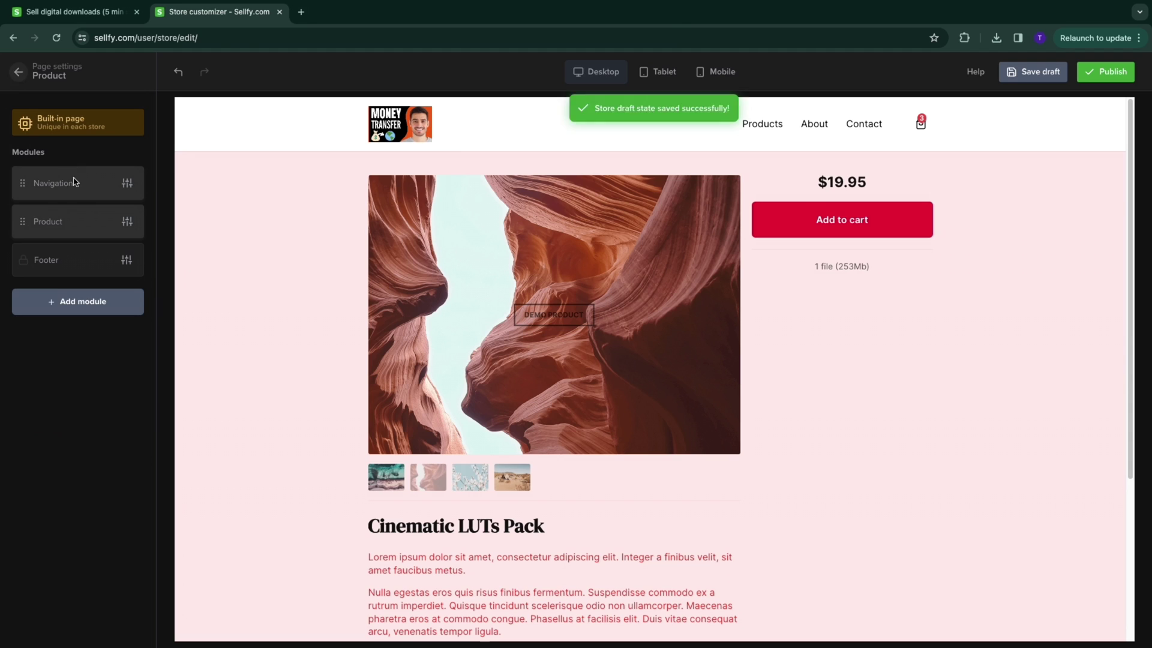
# Step: Delete the About link from the home page Navigation module
pyautogui.click(18, 72)
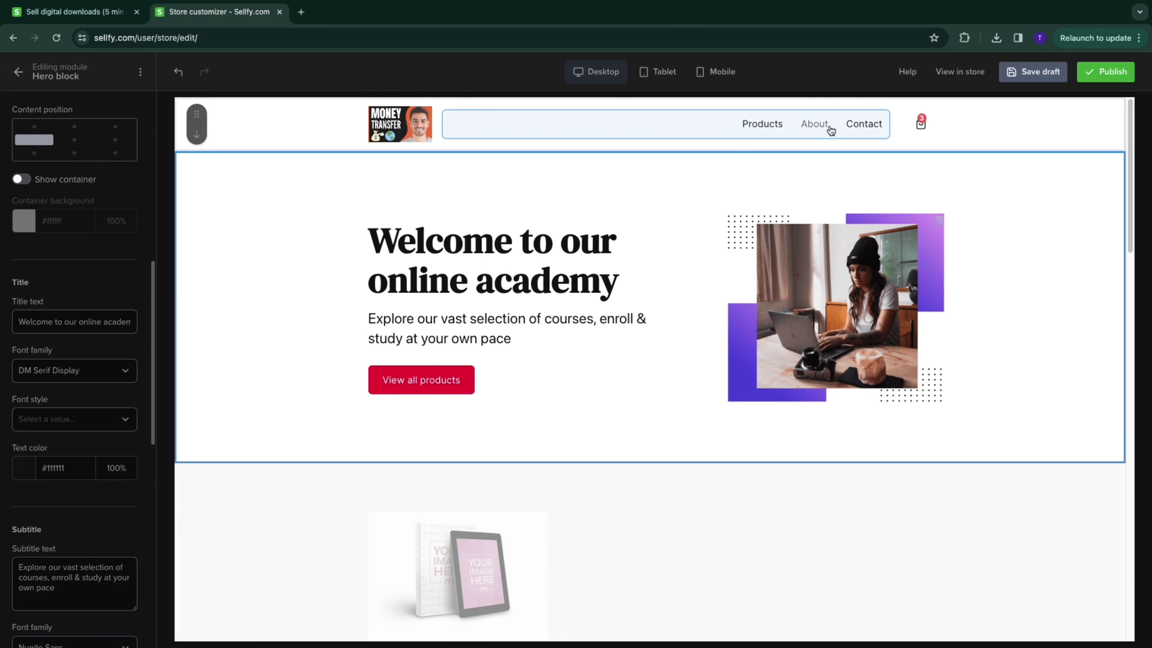
pyautogui.click(803, 125)
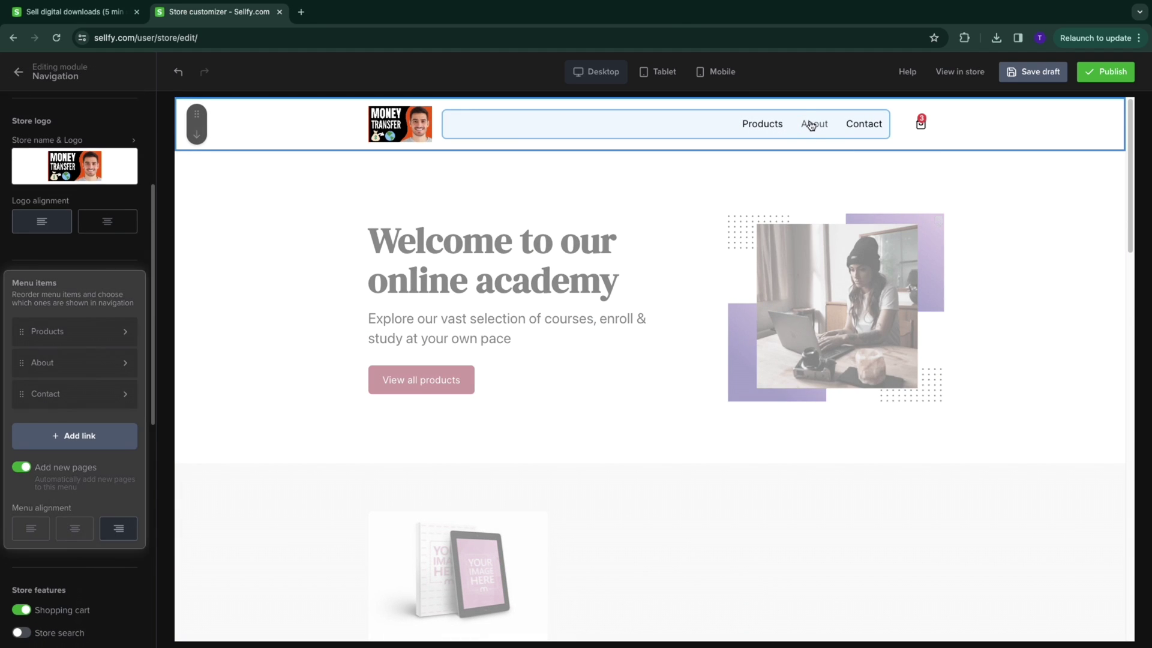
pyautogui.click(123, 364)
pyautogui.click(212, 326)
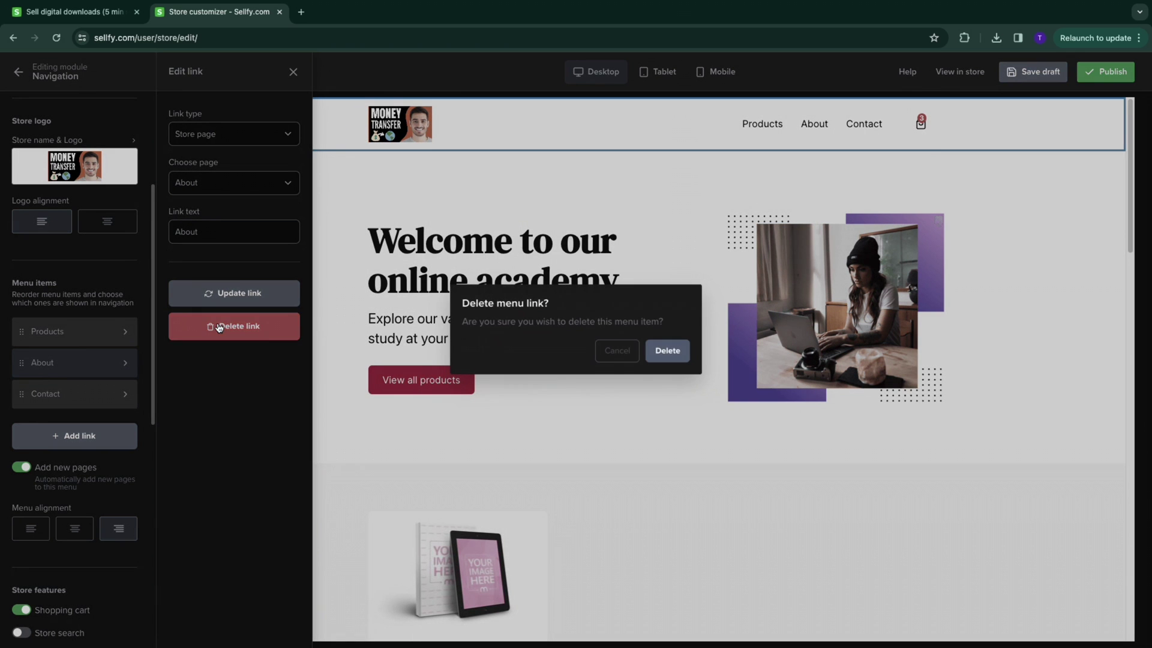
pyautogui.click(683, 348)
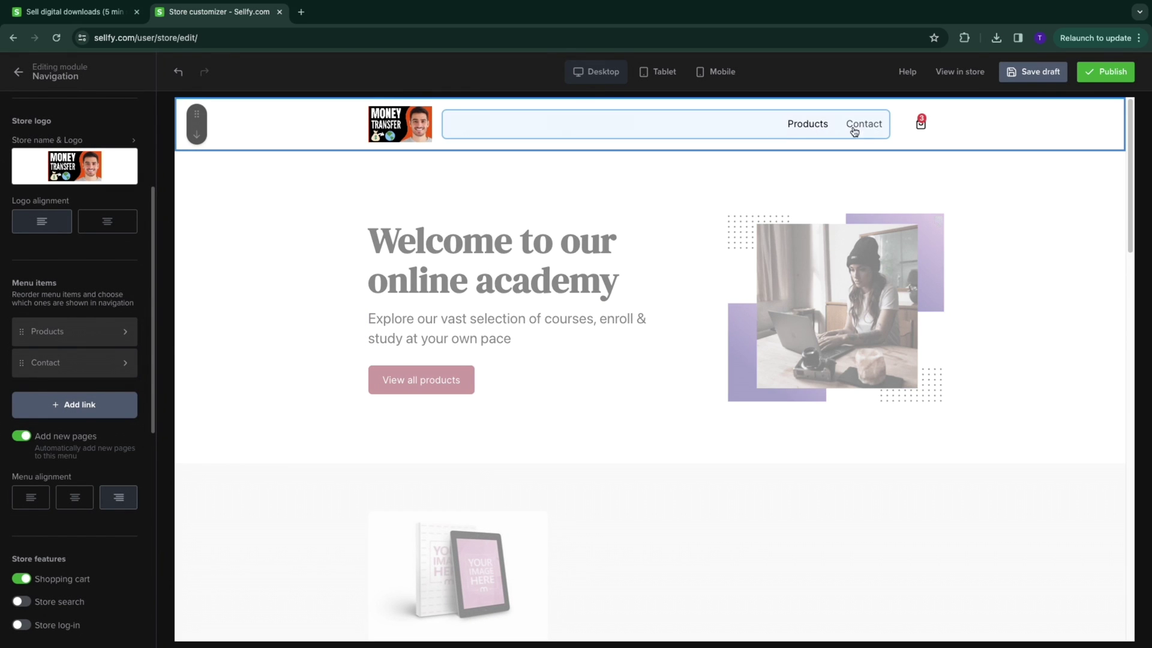
# Step: Delete the Contact link as well, leaving only Products in the menu
pyautogui.moveTo(105, 373); pyautogui.dragTo(116, 361)
pyautogui.click(122, 360)
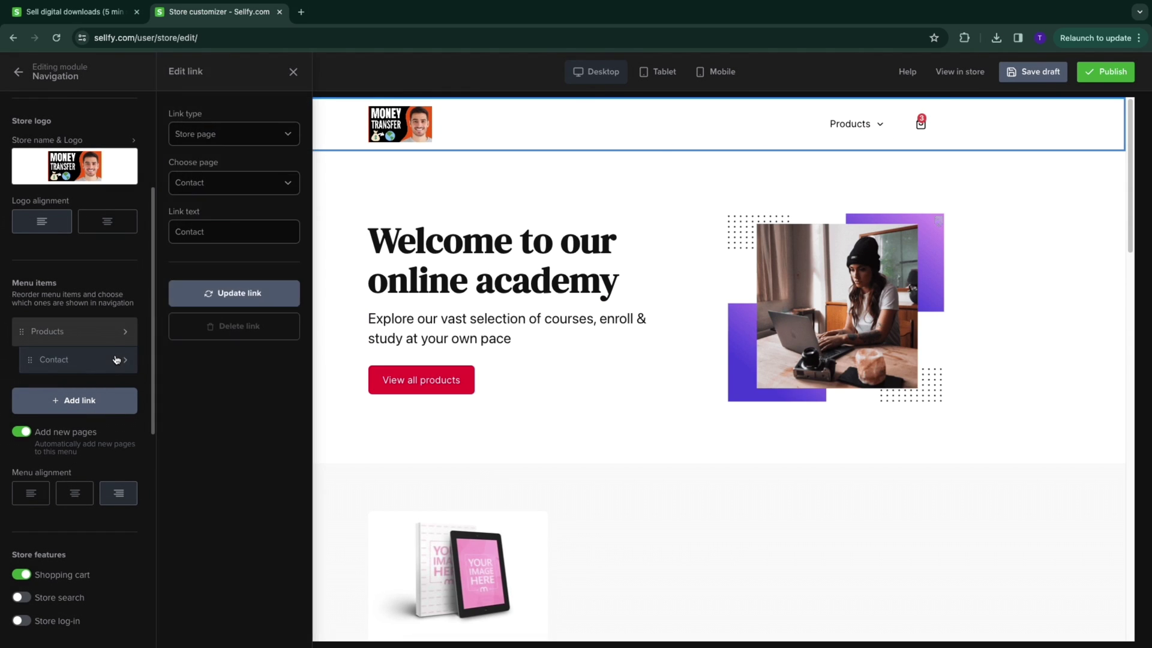
pyautogui.click(213, 326)
pyautogui.click(668, 350)
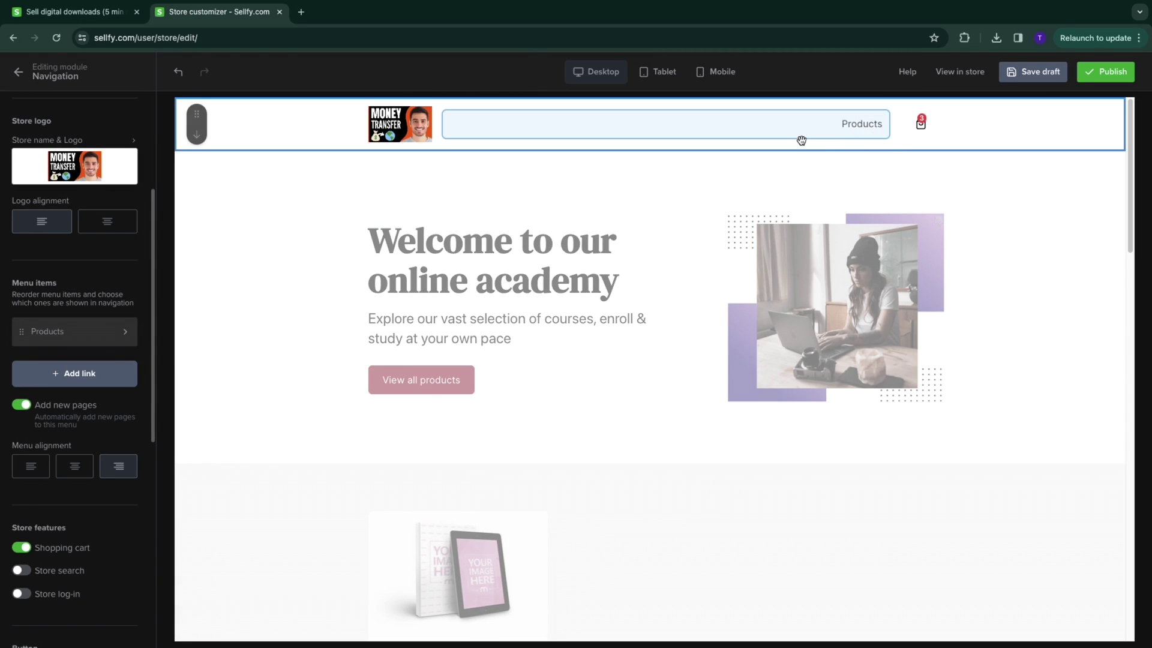
pyautogui.scroll(-8, 360, 300)
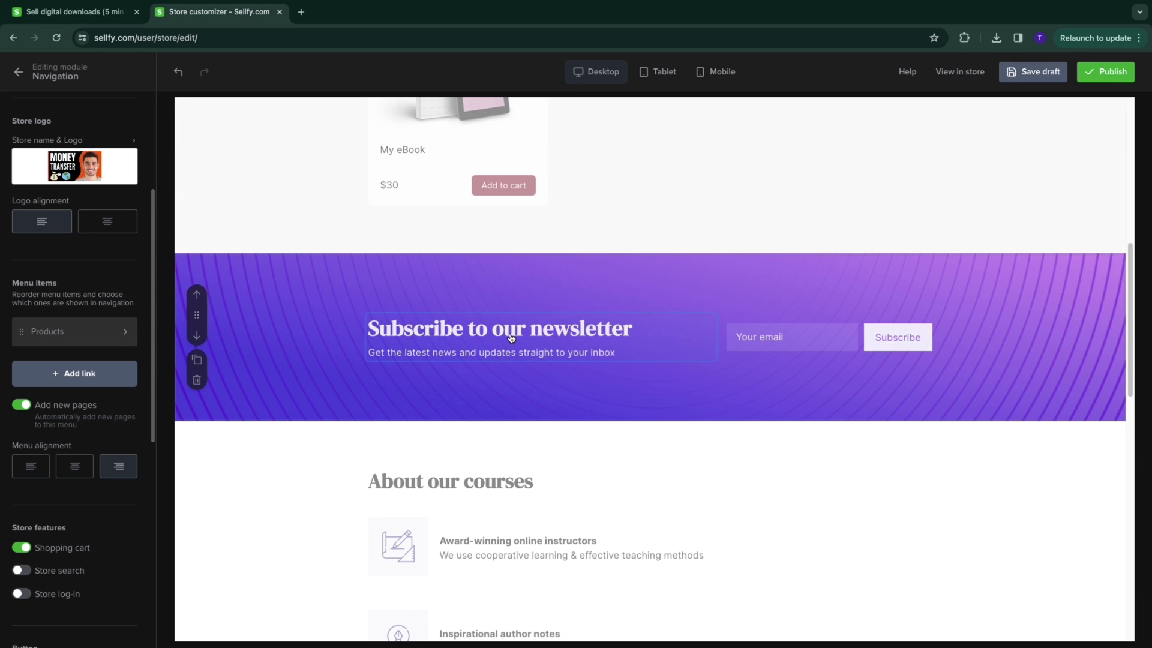
# Step: Delete the Newsletter form module from the home page
pyautogui.click(264, 315)
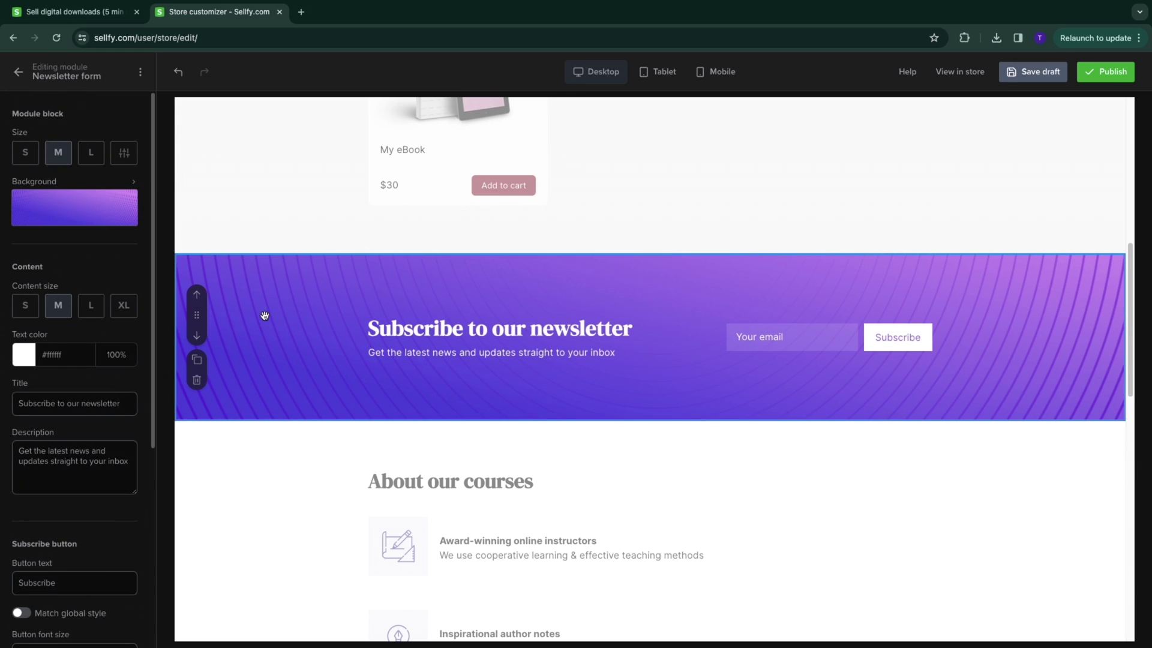
pyautogui.click(197, 380)
pyautogui.click(662, 351)
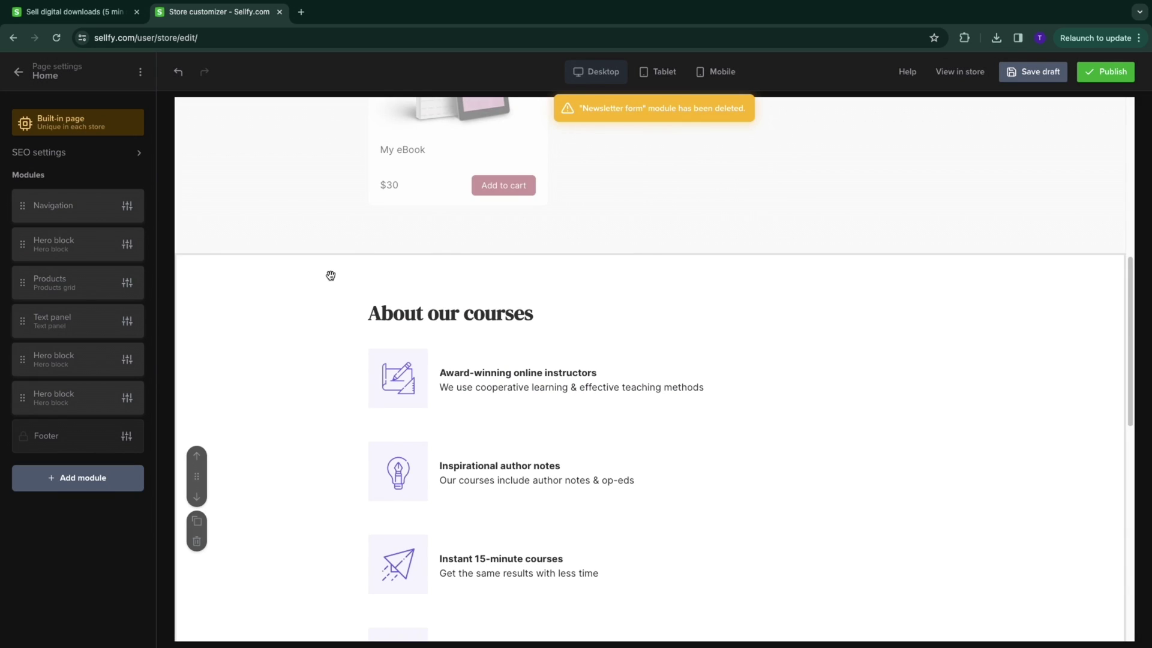
# Step: Browse the available module types in the Add module chooser
pyautogui.click(78, 478)
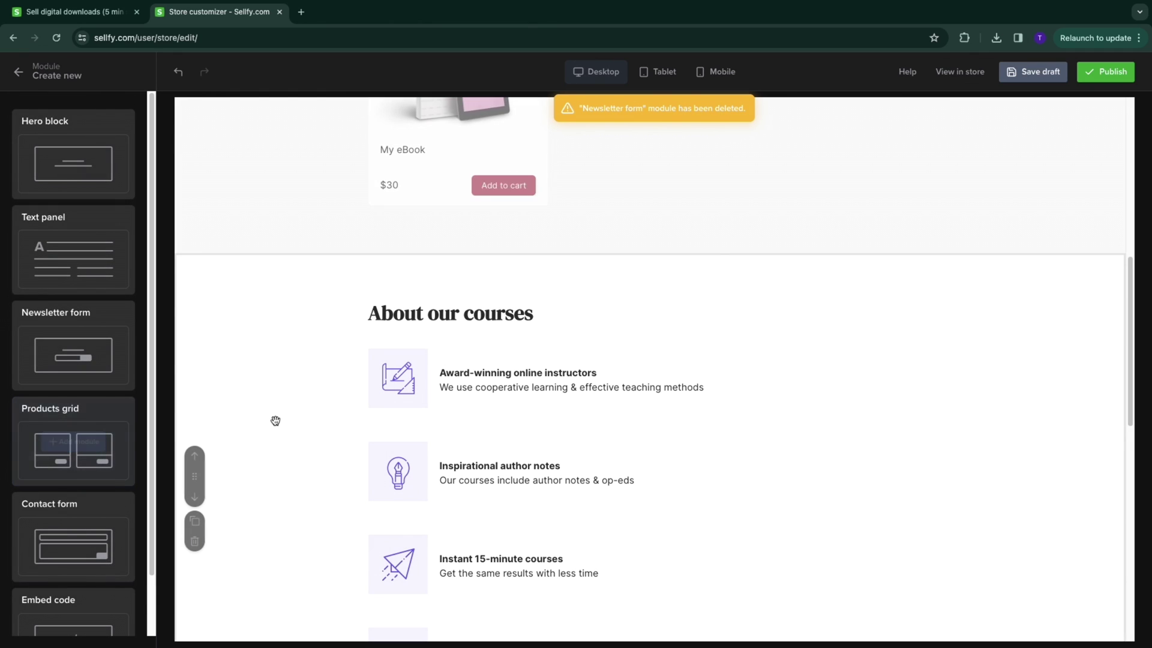
pyautogui.moveTo(69, 344)
pyautogui.scroll(-2, 69, 348)
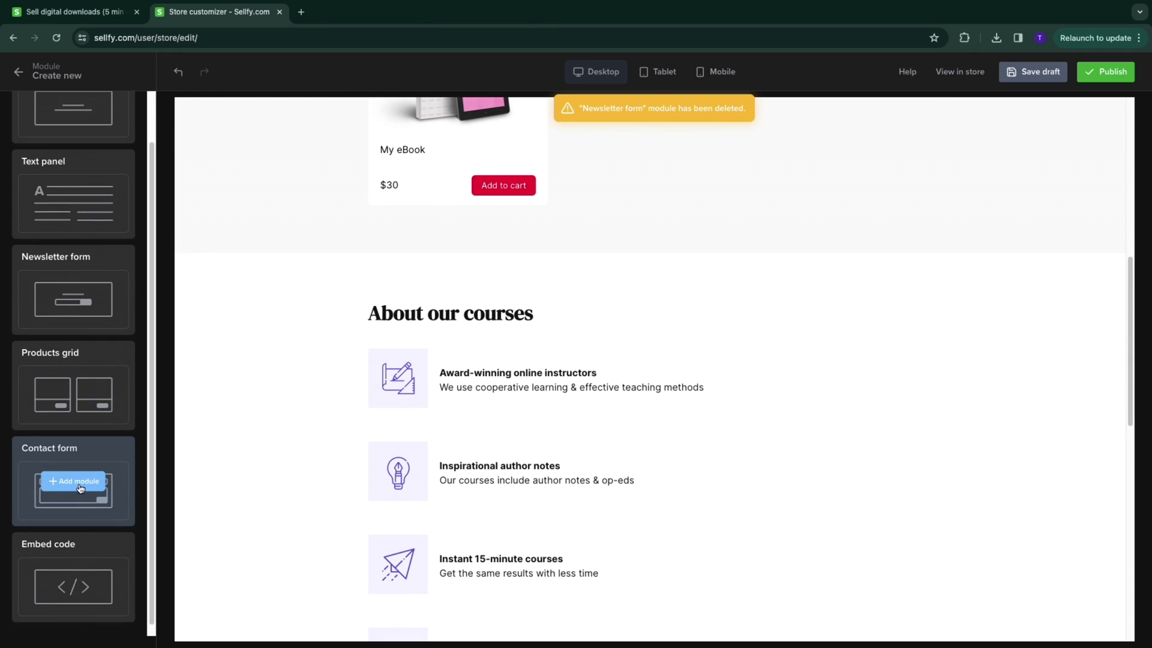
pyautogui.moveTo(103, 553)
pyautogui.scroll(2, 79, 342)
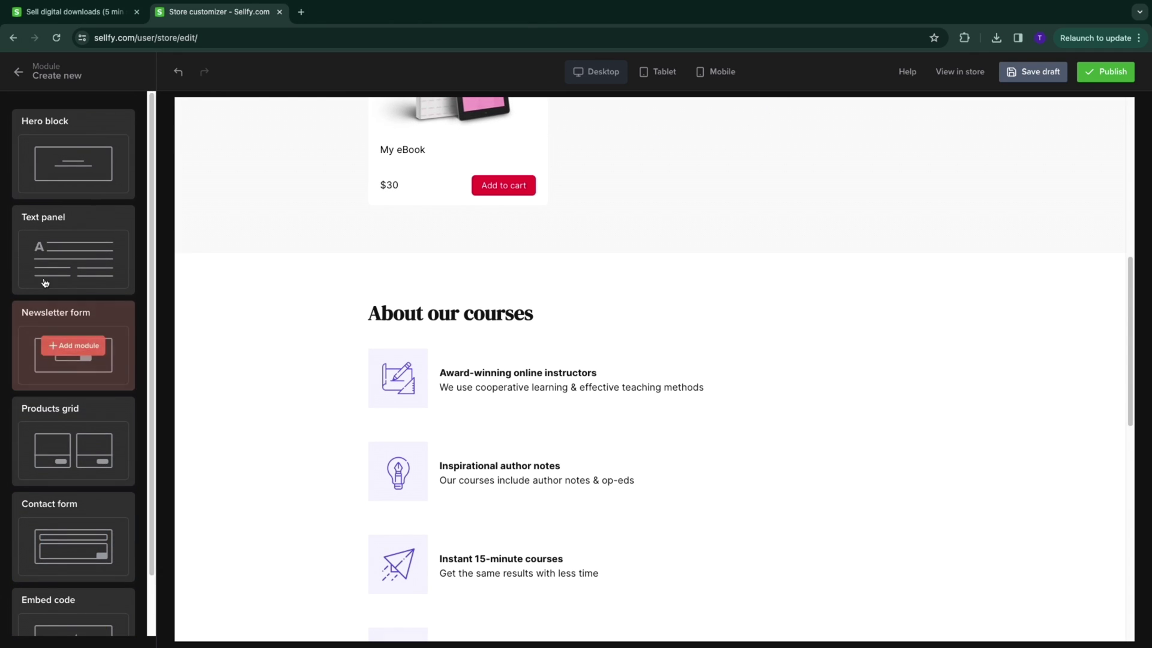
pyautogui.moveTo(69, 182)
pyautogui.scroll(-2, 69, 252)
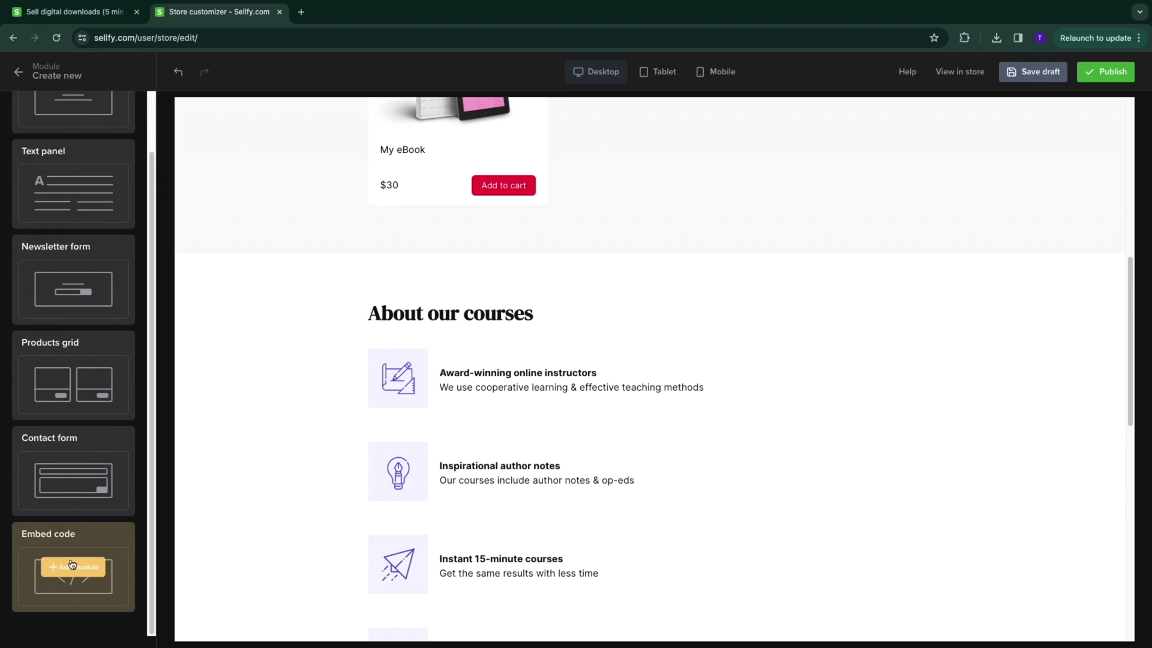
# Step: Add an empty Embed code module directly below the hero section
pyautogui.click(70, 566)
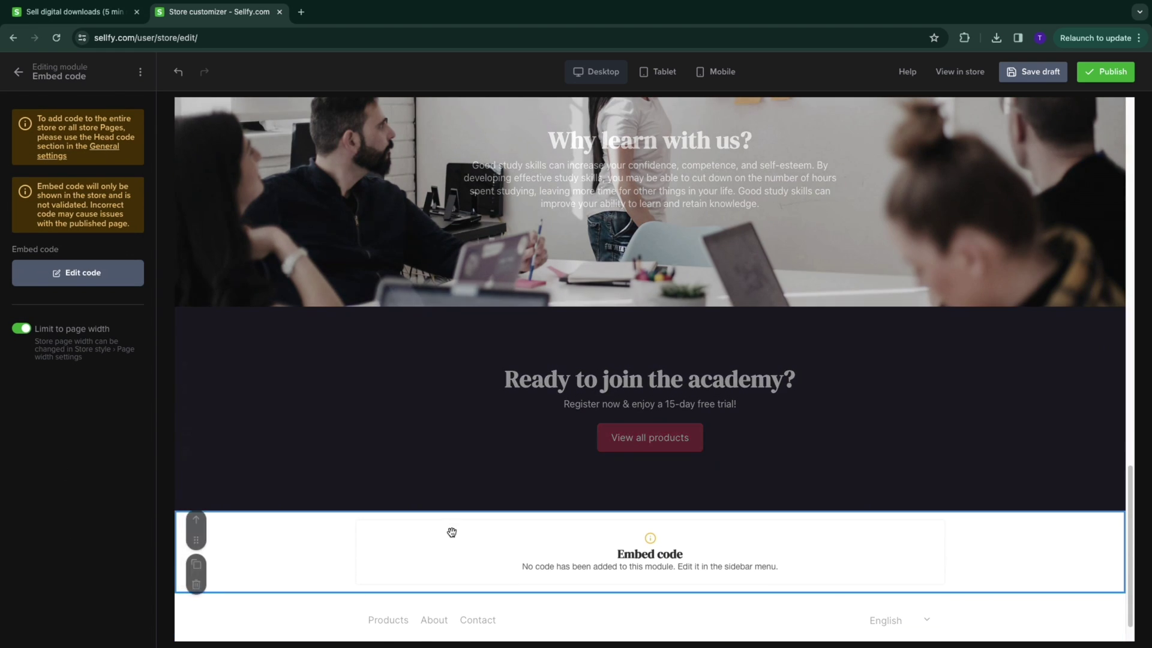
pyautogui.moveTo(304, 558); pyautogui.dragTo(178, 322)
pyautogui.scroll(12, 411, 596)
pyautogui.click(52, 271)
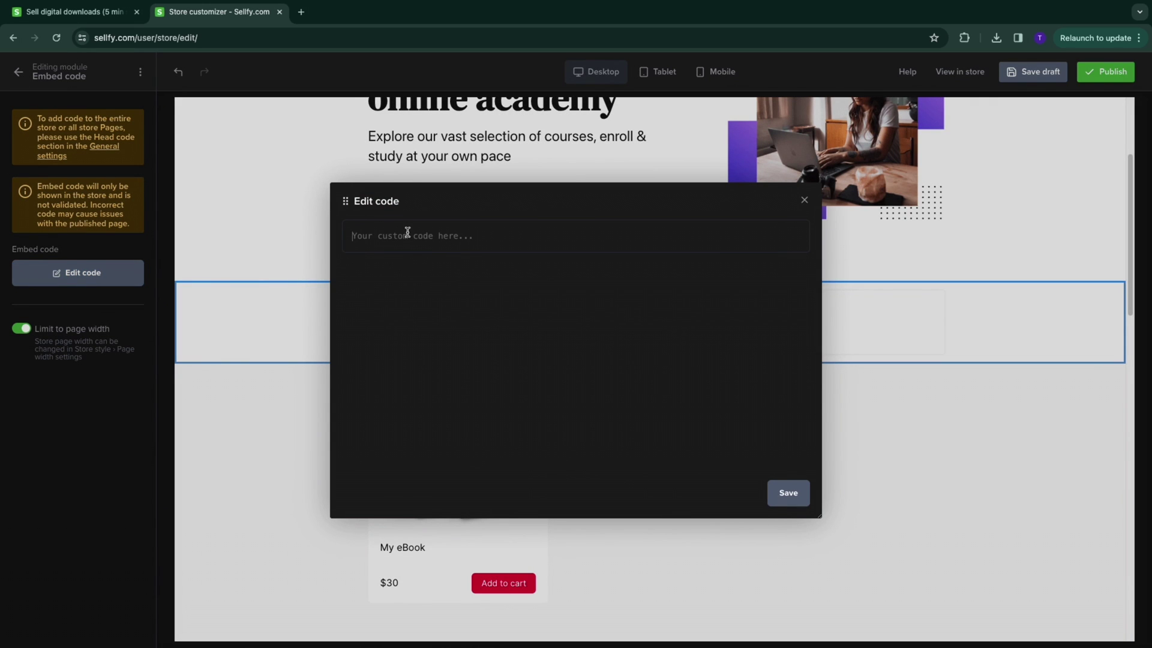
pyautogui.click(804, 200)
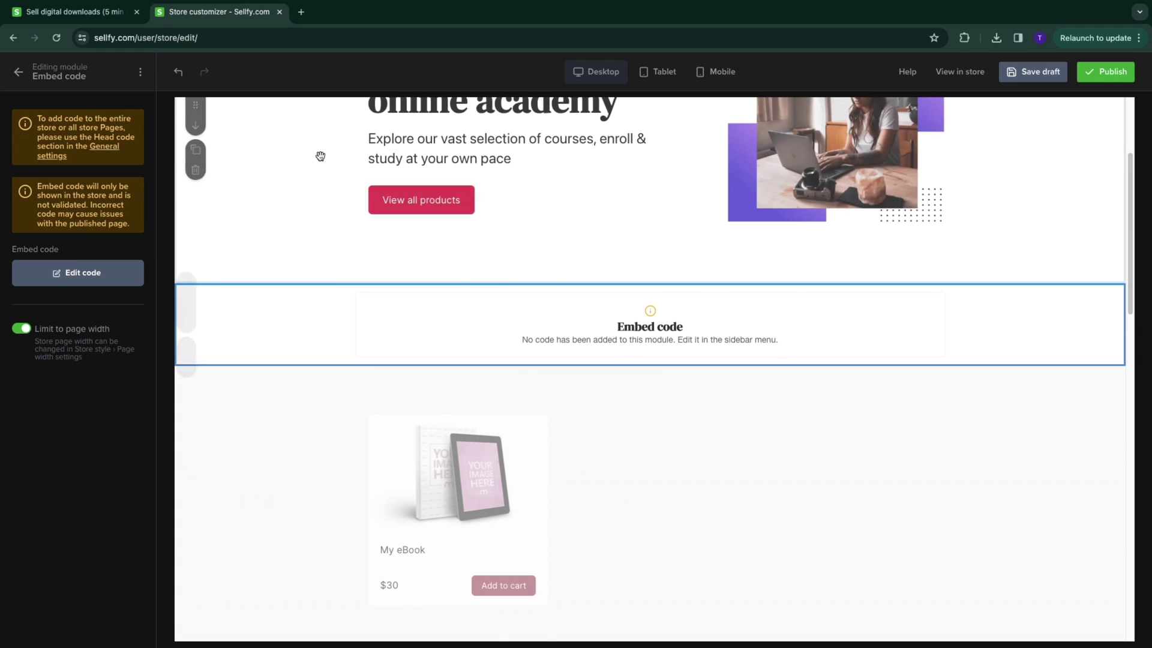
pyautogui.scroll(3, 653, 367)
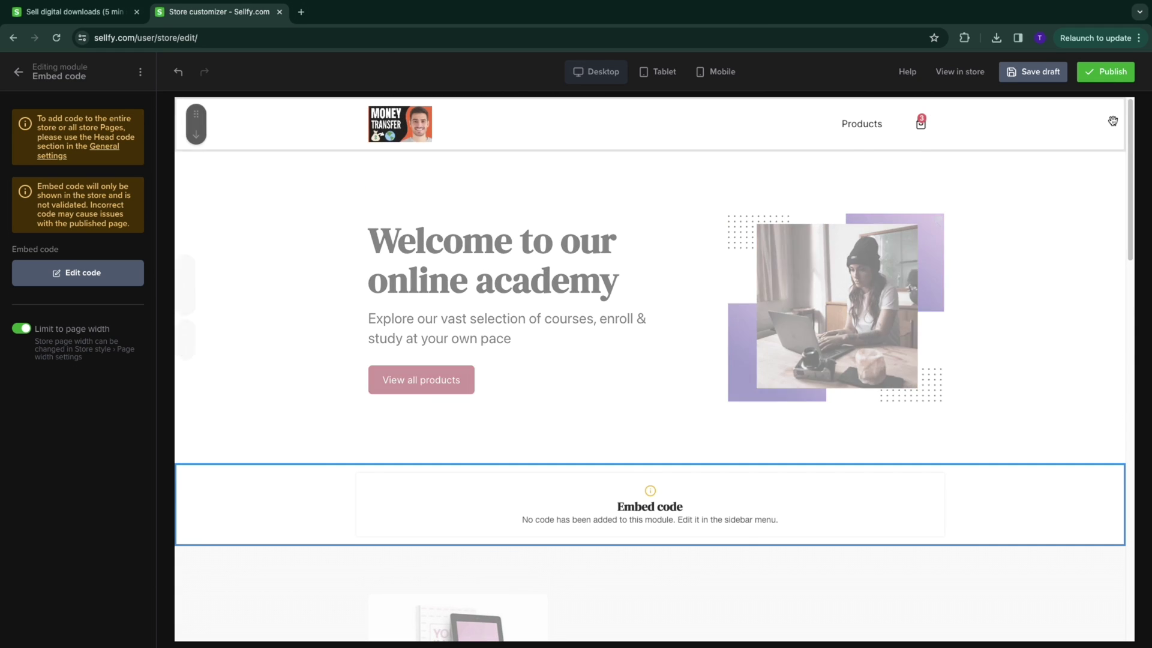
# Step: Publish the store and open the live storefront in a new tab
pyautogui.click(1105, 71)
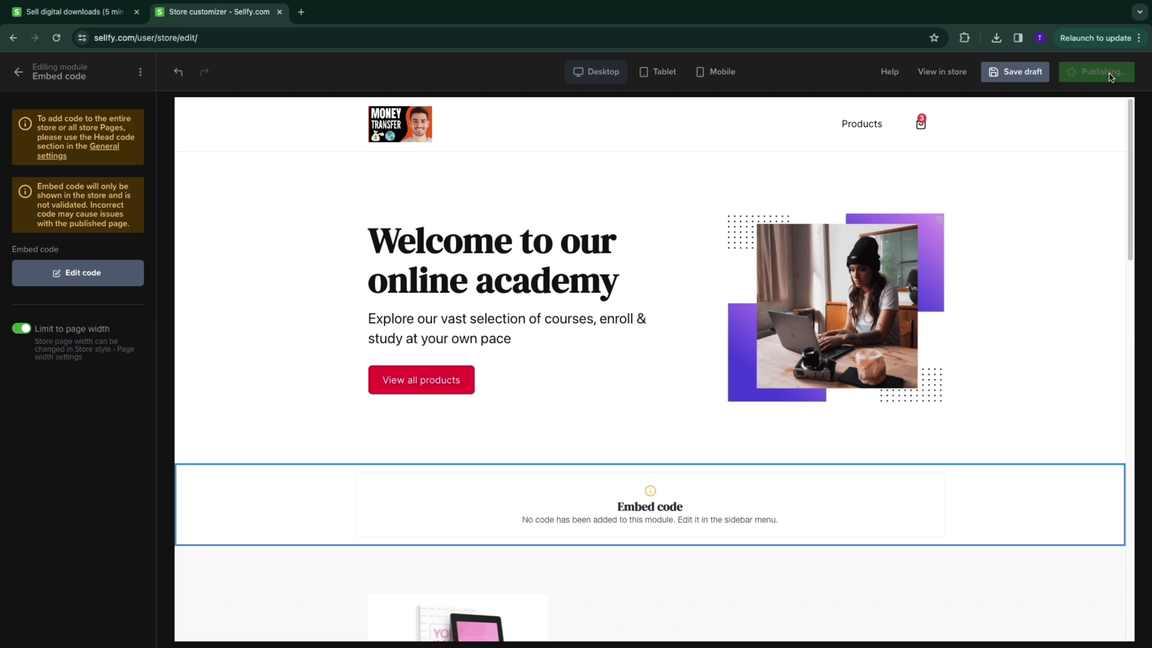
pyautogui.click(18, 72)
pyautogui.click(19, 72)
pyautogui.click(18, 73)
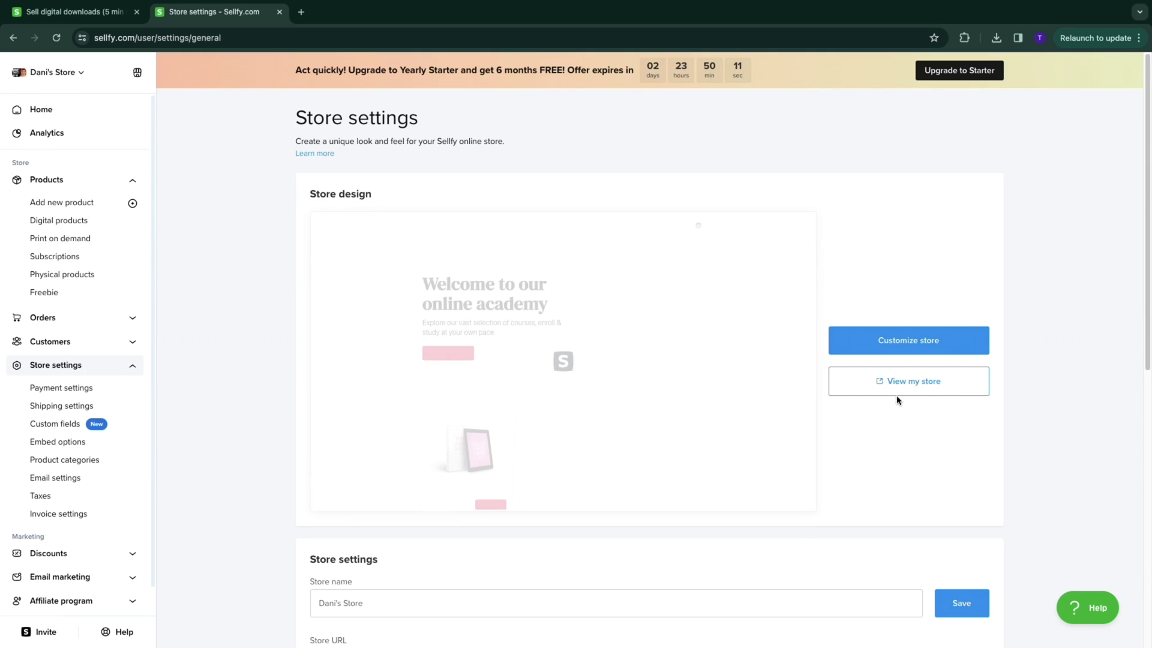
pyautogui.click(905, 380)
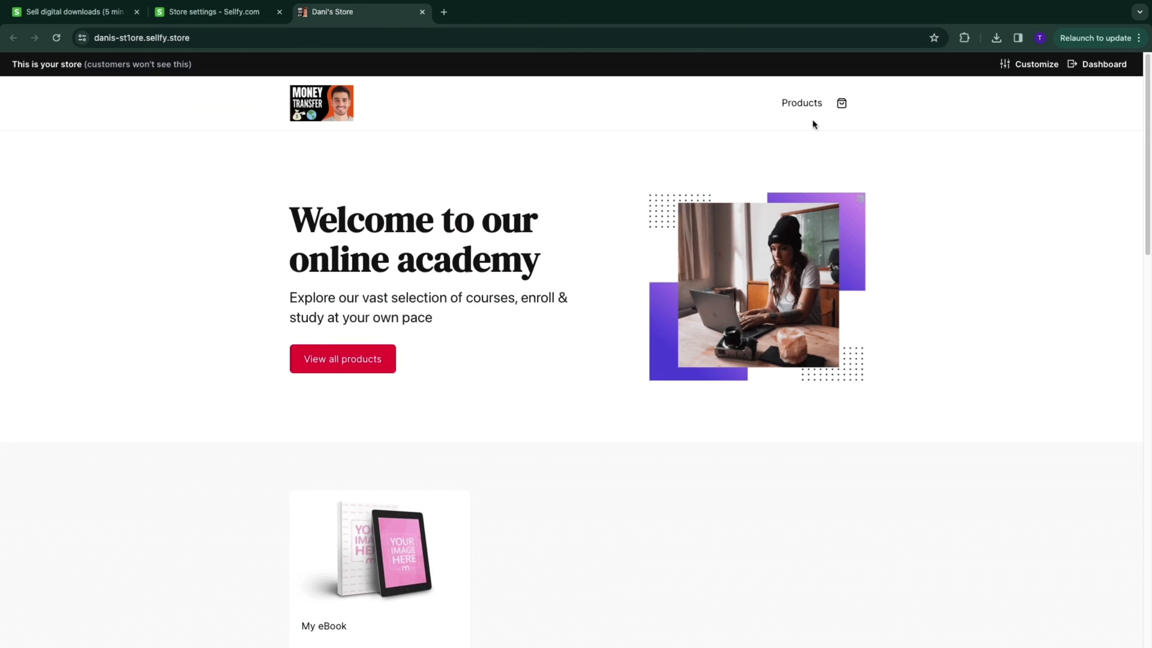
# Step: Add My eBook to the cart, reach the $30 test-mode checkout, then return to Sellfy's tab
pyautogui.click(811, 104)
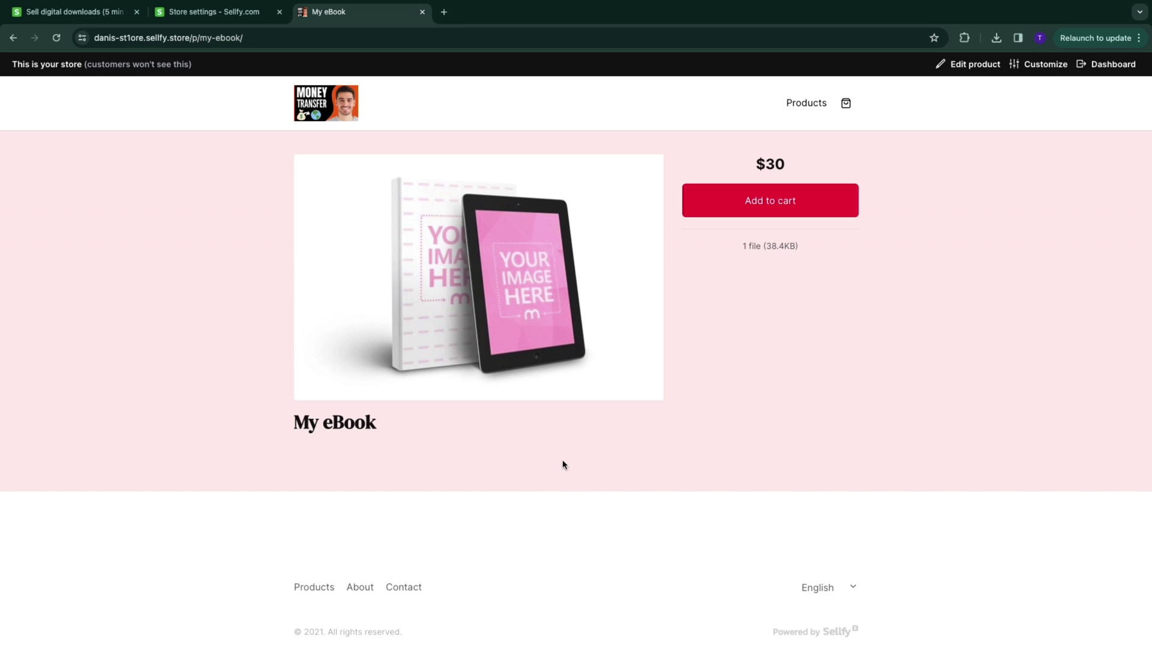
pyautogui.click(788, 202)
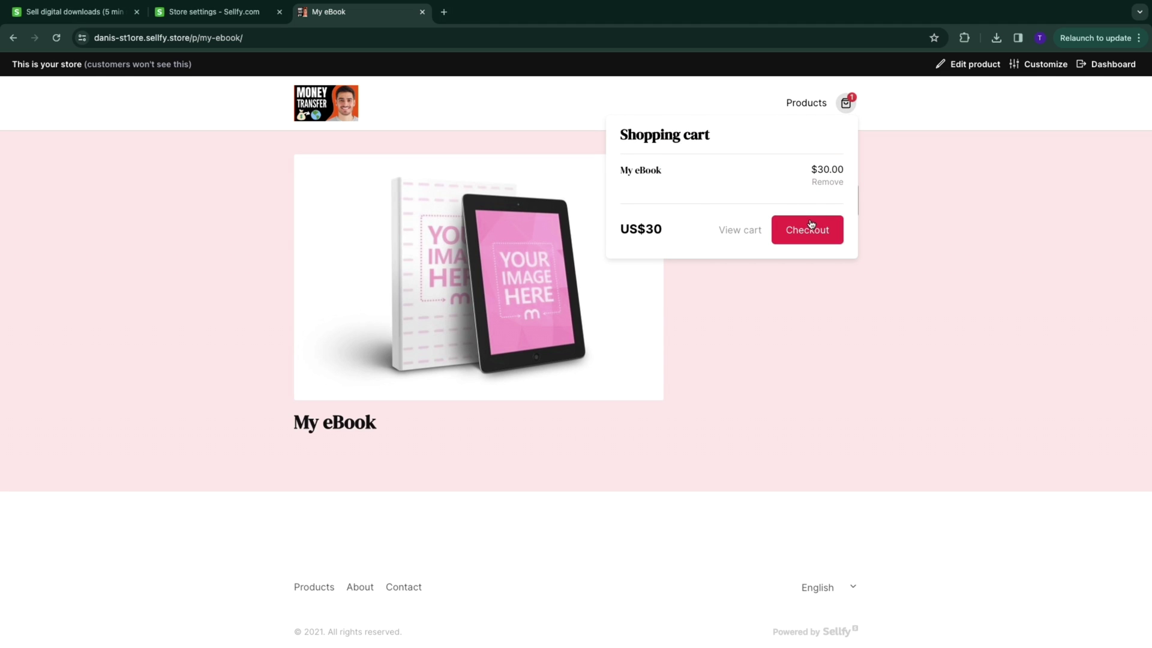
pyautogui.click(810, 225)
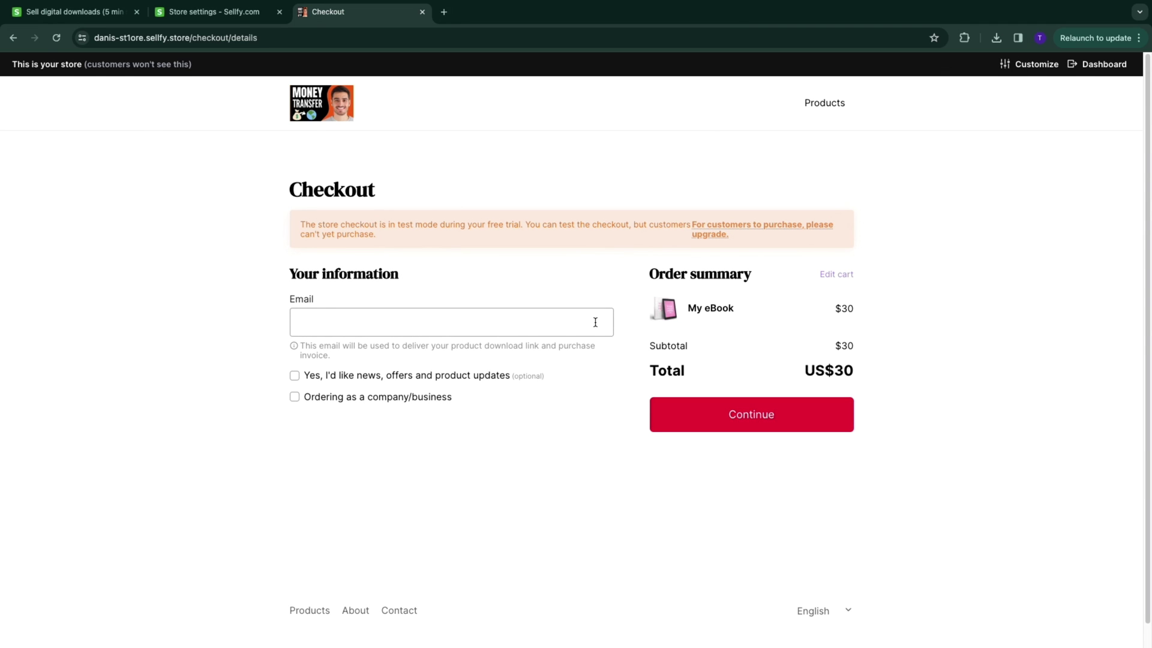
pyautogui.click(114, 17)
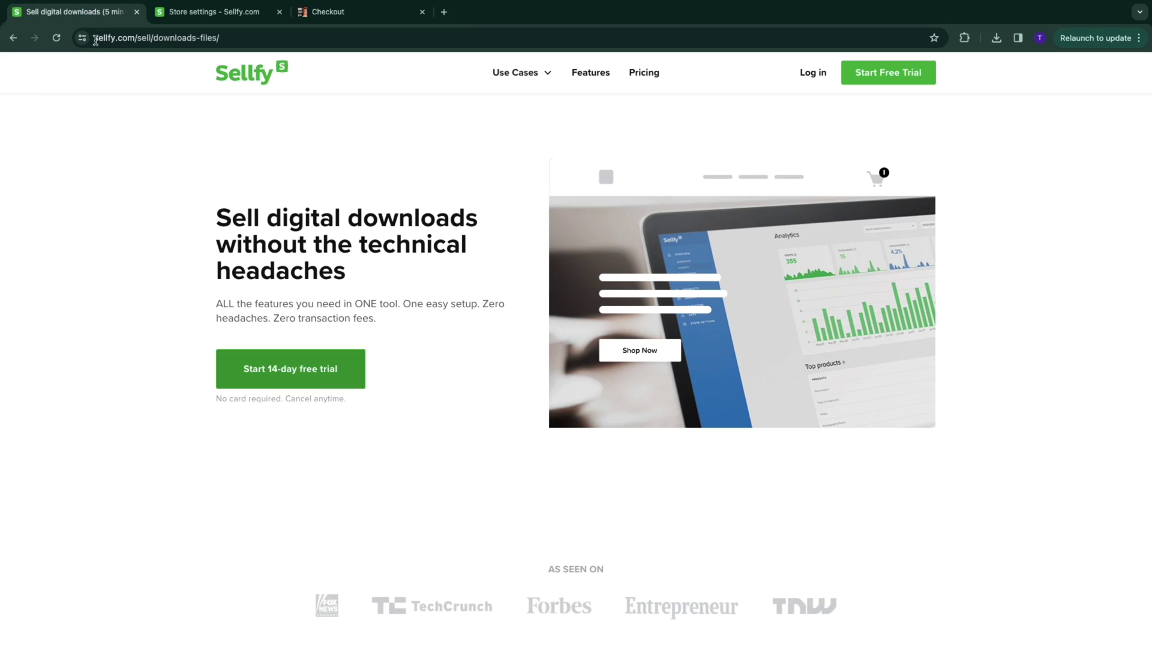
# Step: Go from the dashboard home to the payment settings for connecting a gateway
pyautogui.click(210, 12)
pyautogui.click(38, 103)
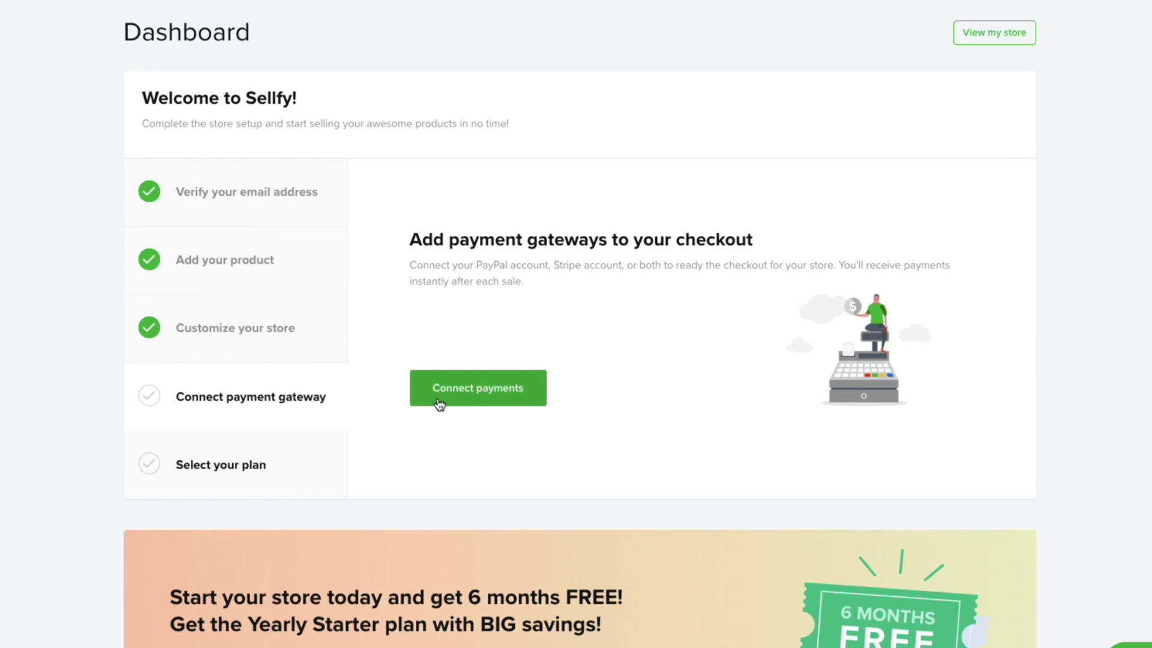
pyautogui.click(472, 399)
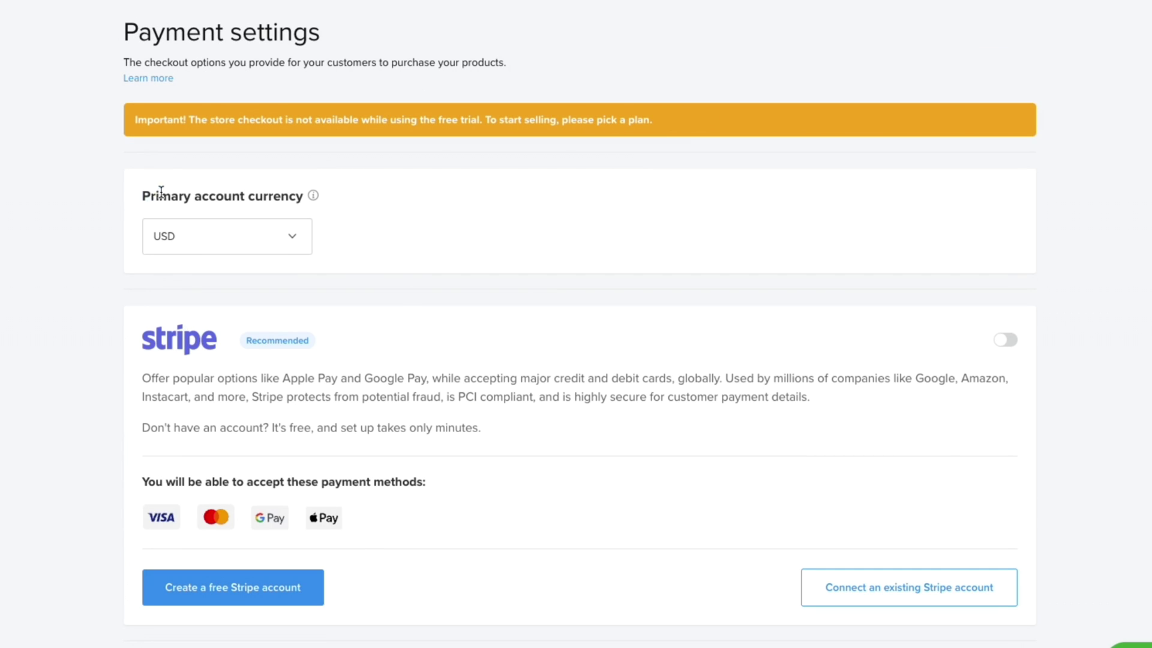
pyautogui.moveTo(160, 191); pyautogui.dragTo(374, 230)
pyautogui.click(374, 230)
# Step: Review the Stripe and PayPal options, then return to the plan-selection setup step
pyautogui.scroll(-5, 206, 111)
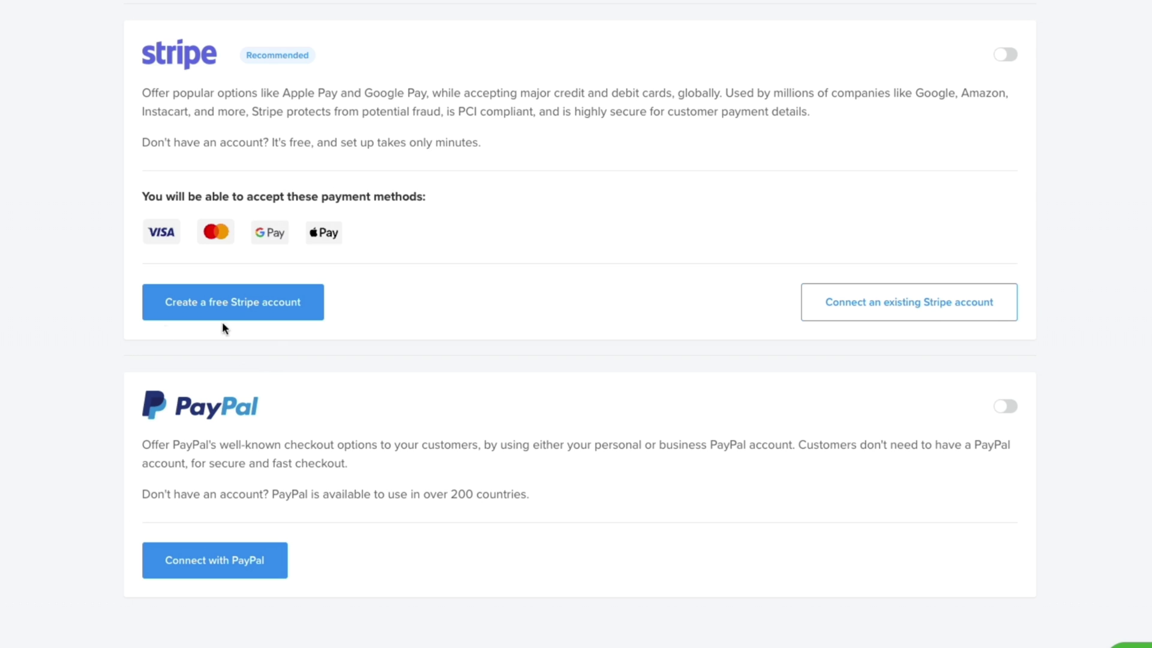
pyautogui.scroll(2, 377, 308)
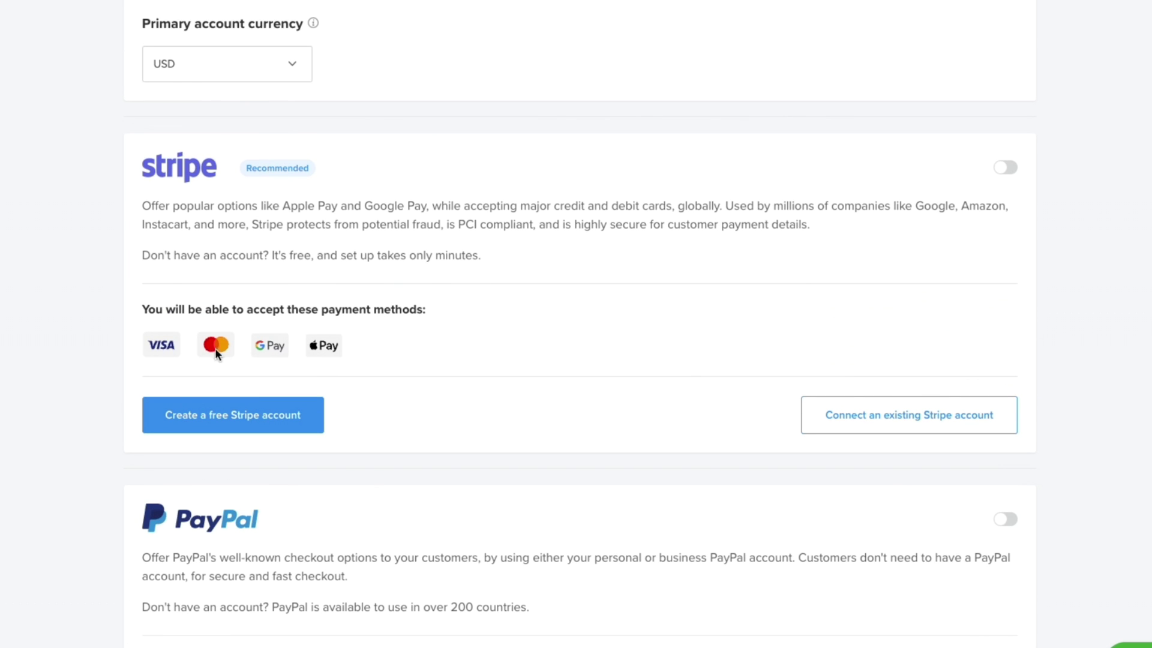
pyautogui.scroll(-2, 474, 390)
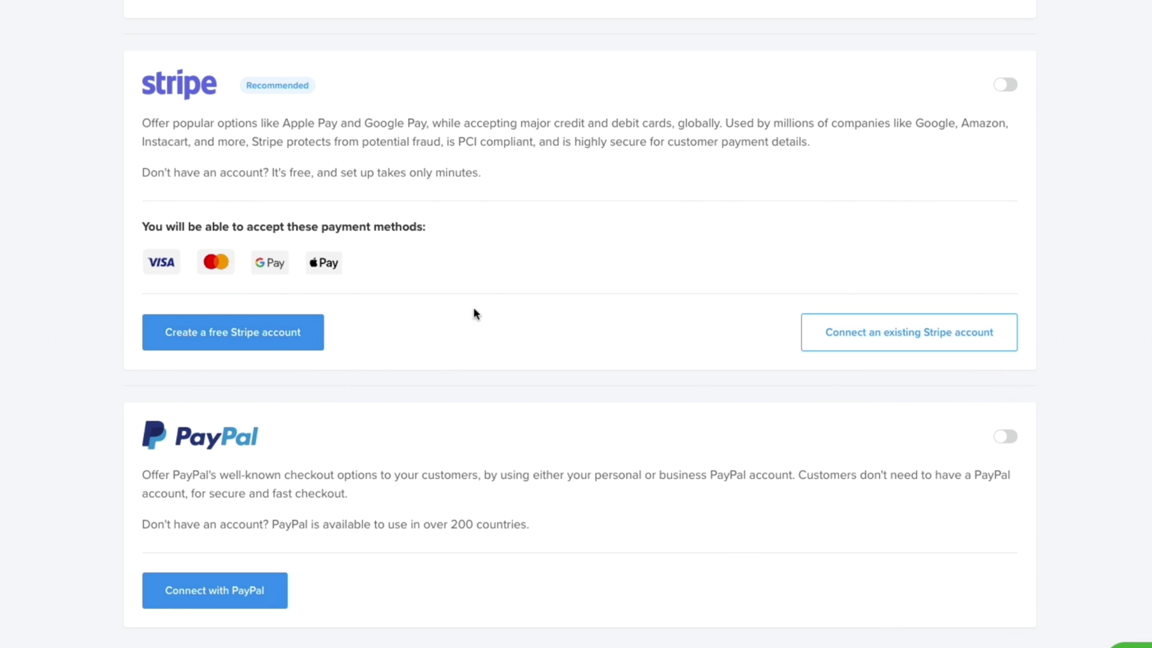
pyautogui.scroll(3, 425, 337)
pyautogui.scroll(-4, 474, 358)
pyautogui.scroll(5, 474, 358)
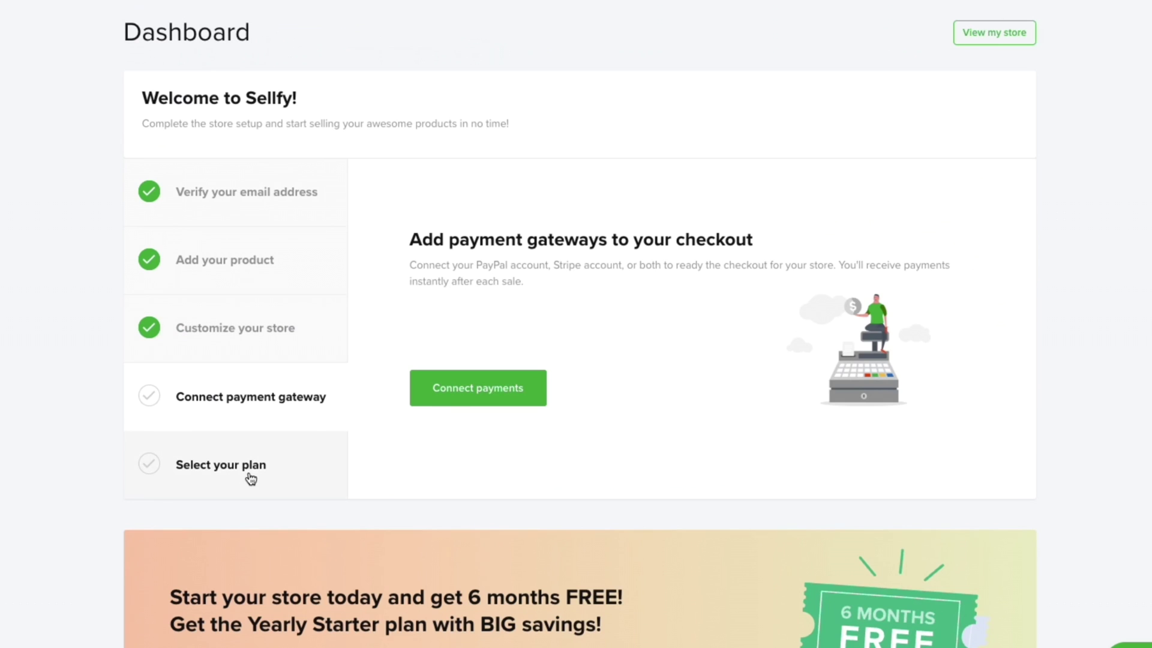
pyautogui.click(251, 474)
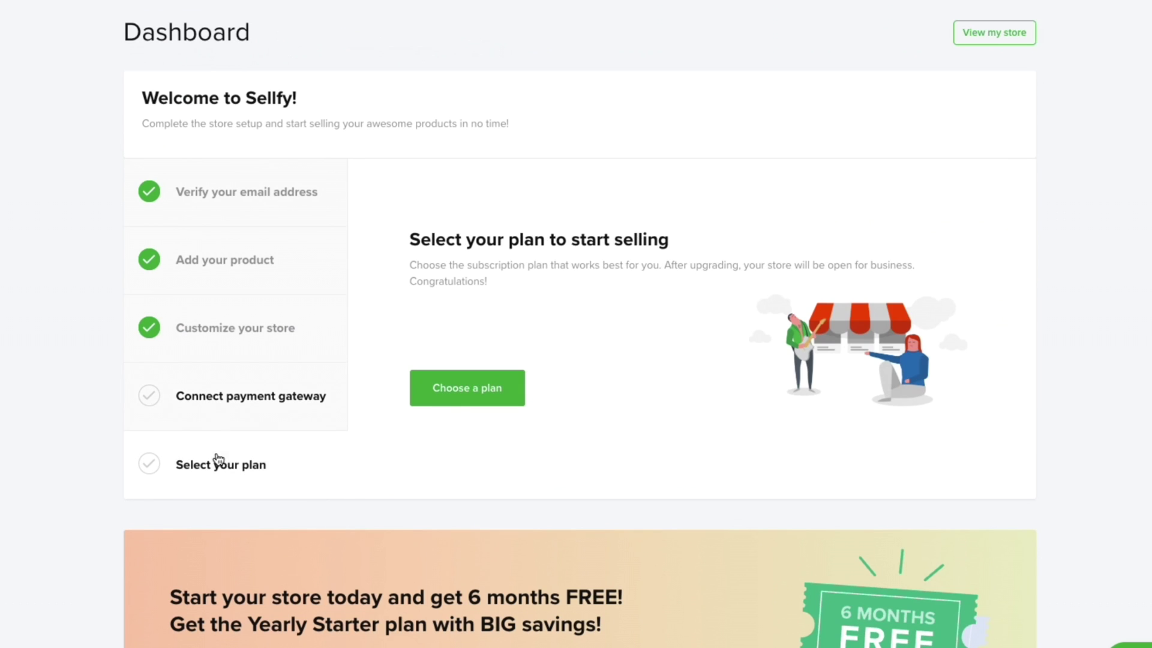
# Step: Compare Starter ($22/month), Business and Premium plans, checking two-year pricing and sales limits
pyautogui.click(421, 395)
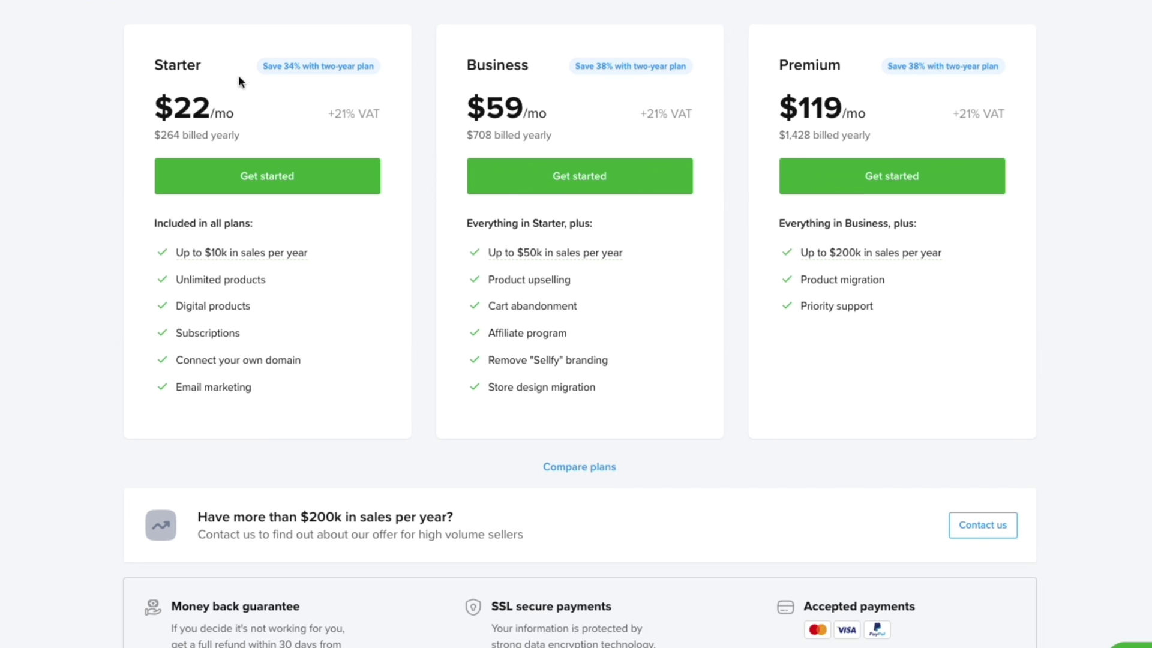
pyautogui.tripleClick(174, 108)
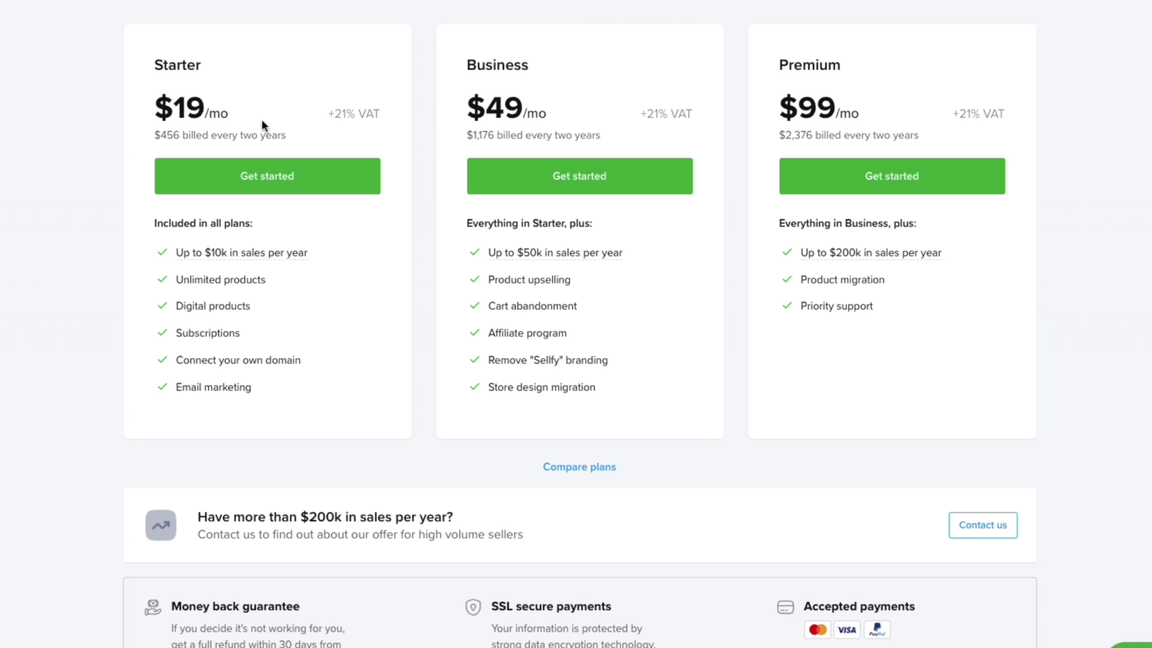
pyautogui.moveTo(186, 257)
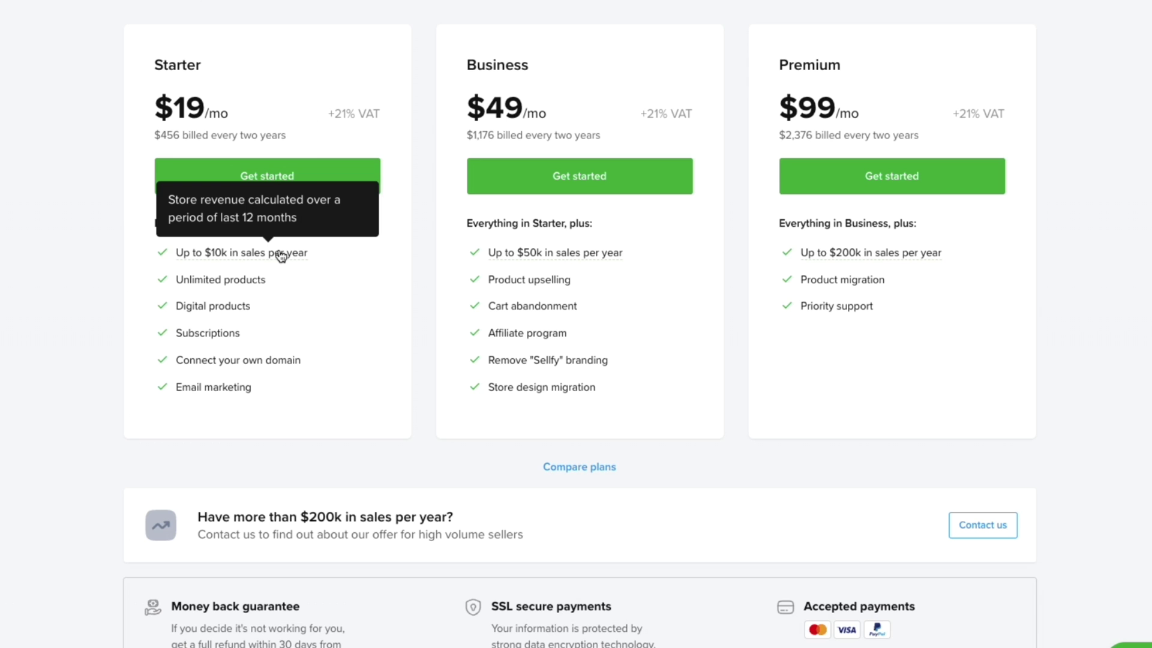
pyautogui.moveTo(527, 258)
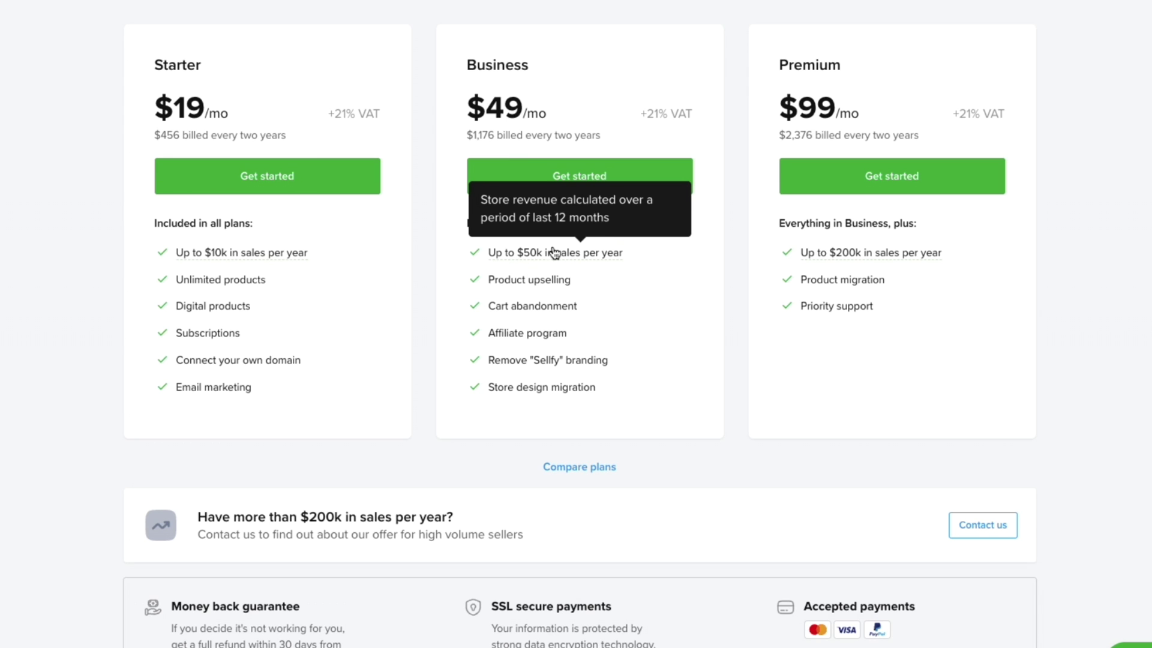
pyautogui.moveTo(876, 255)
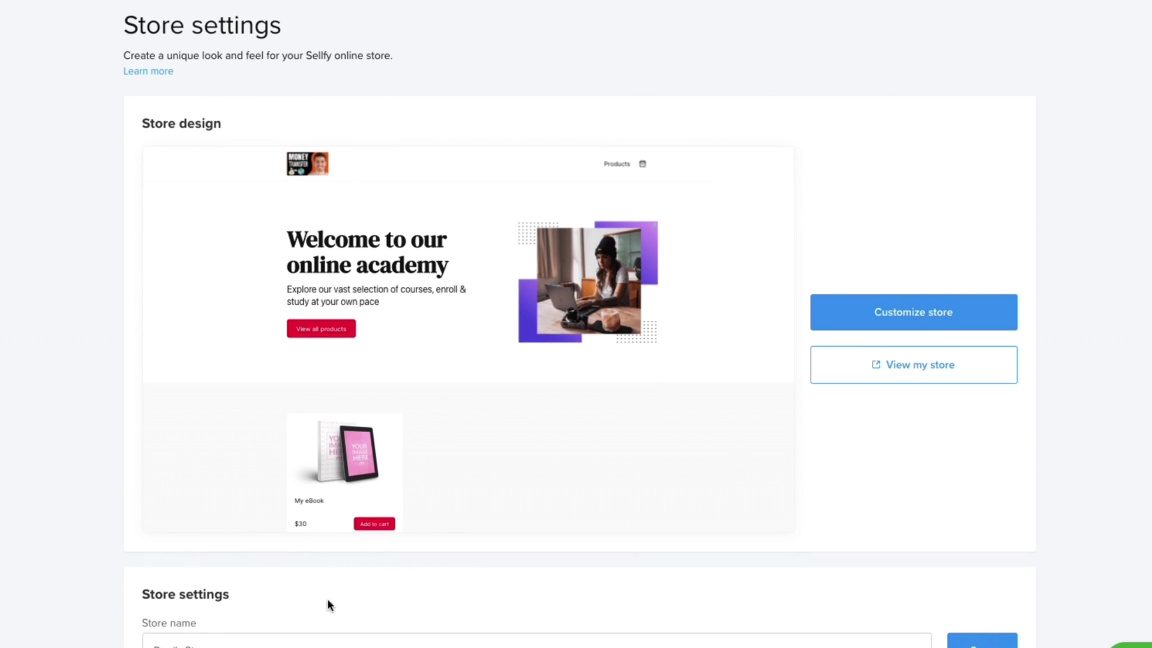
# Step: Check the store name, store URL and custom domain field with its CNAME pointing note
pyautogui.scroll(-8, 213, 597)
pyautogui.moveTo(142, 323); pyautogui.dragTo(351, 327)
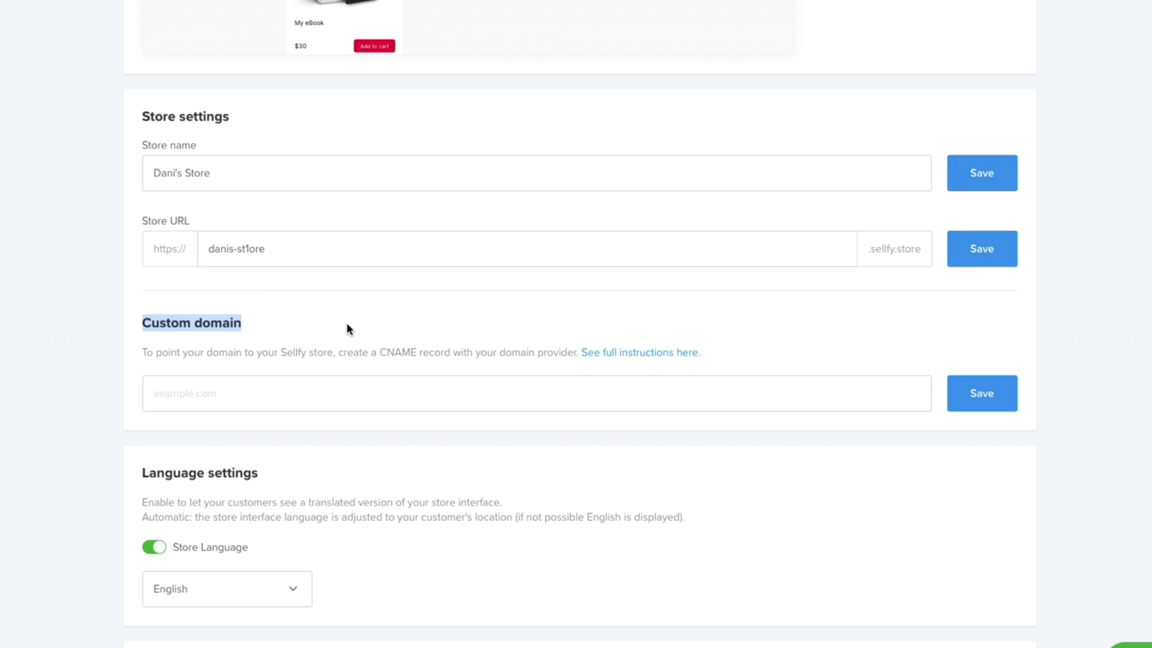
pyautogui.click(183, 394)
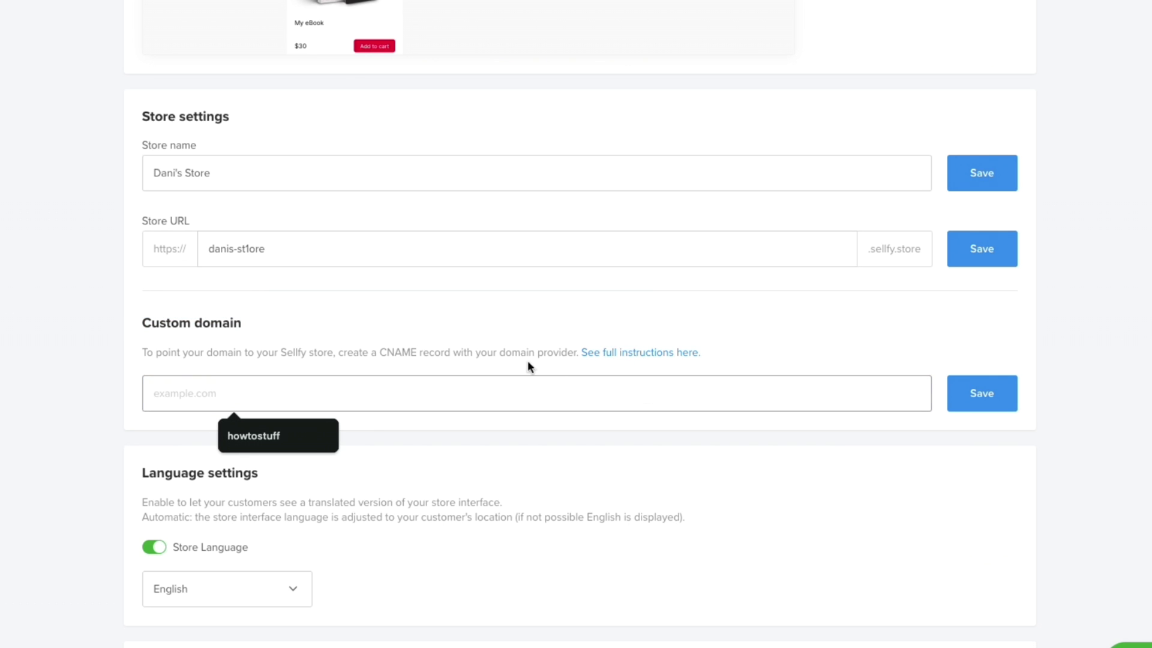
pyautogui.moveTo(154, 352); pyautogui.dragTo(444, 352)
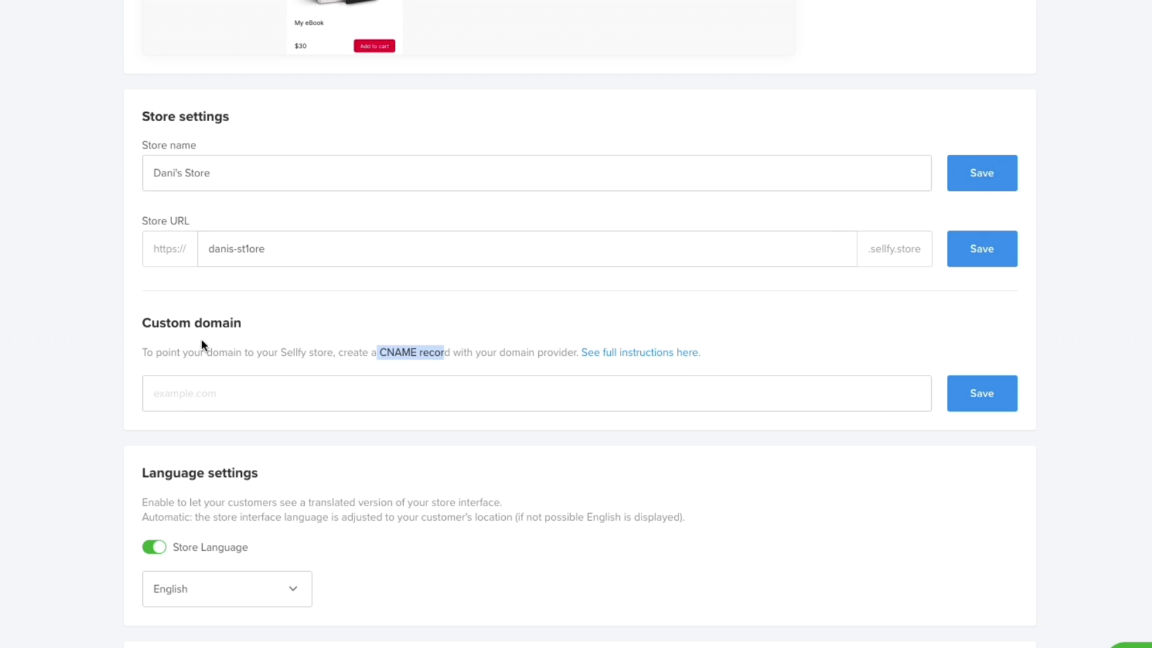
pyautogui.scroll(-3, 118, 437)
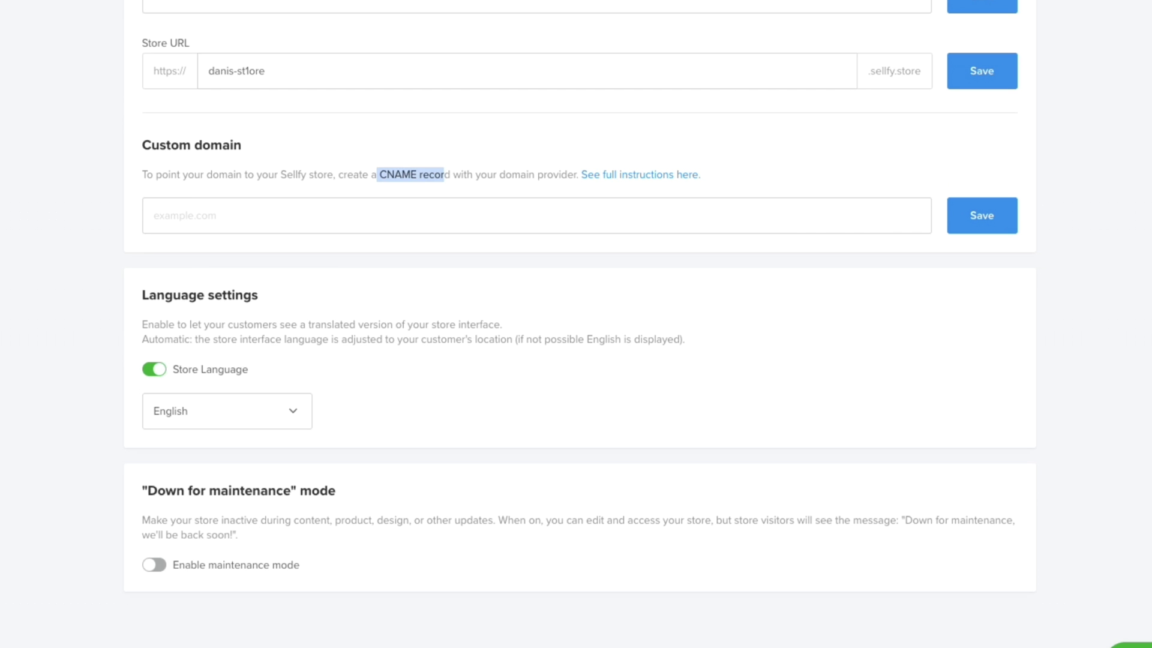
pyautogui.scroll(1, 576, 324)
# Step: Start a new coupon under Coupons & sales and make My eBook its eligible product
pyautogui.click(17, 552)
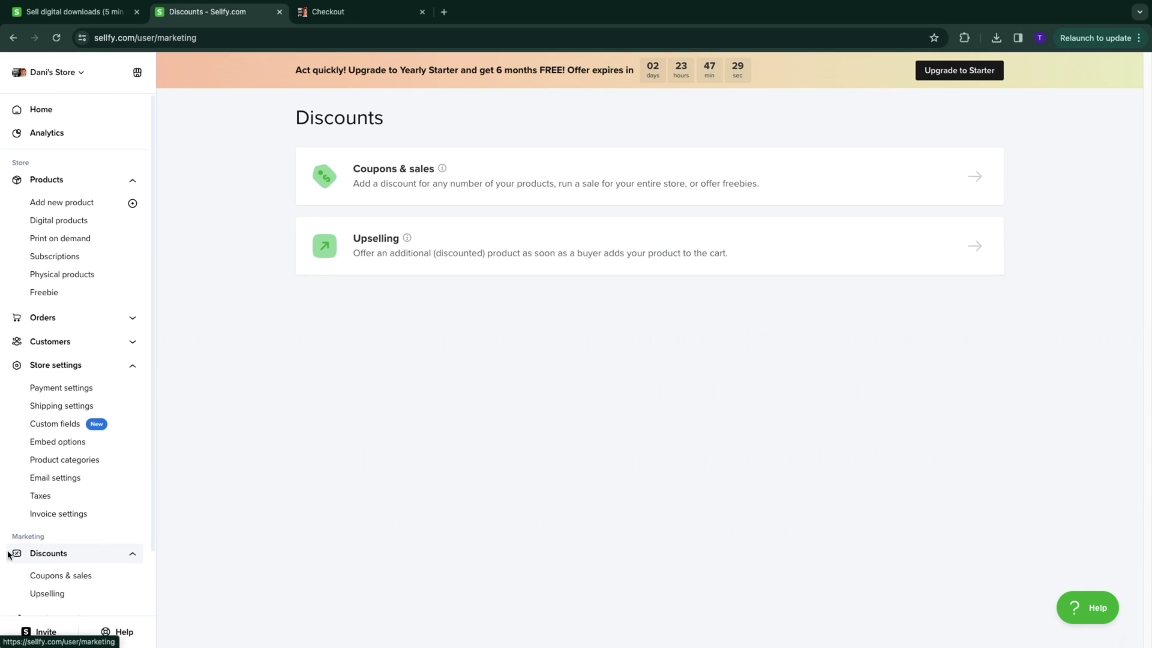
pyautogui.click(431, 182)
pyautogui.click(940, 120)
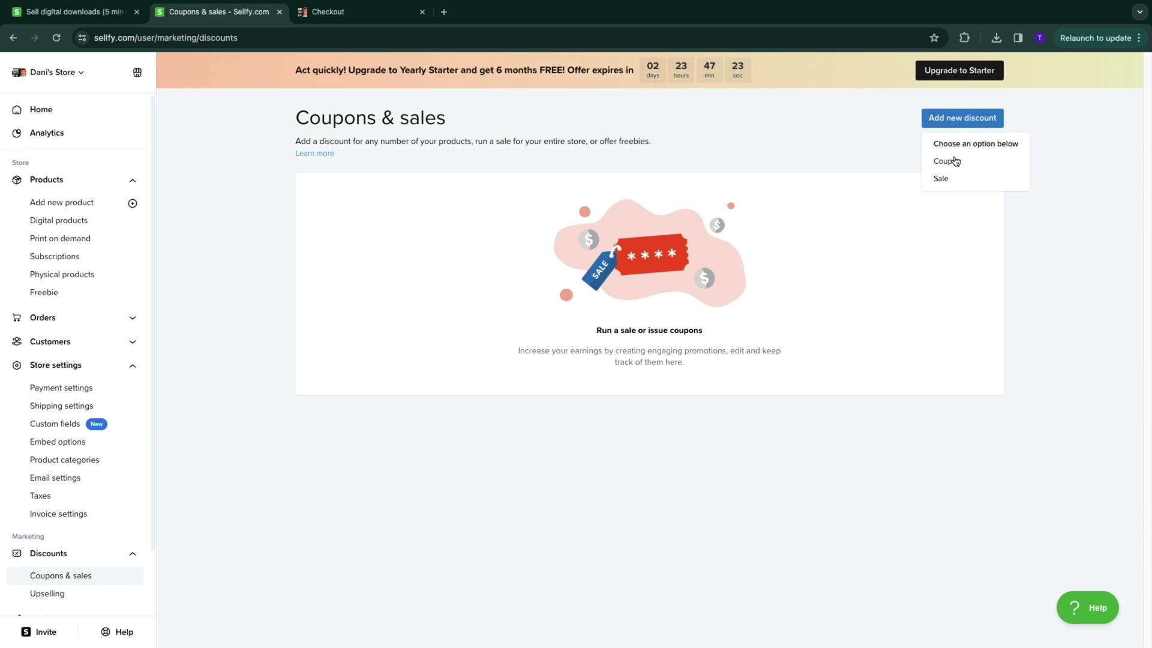
pyautogui.click(954, 164)
pyautogui.scroll(-2, 617, 360)
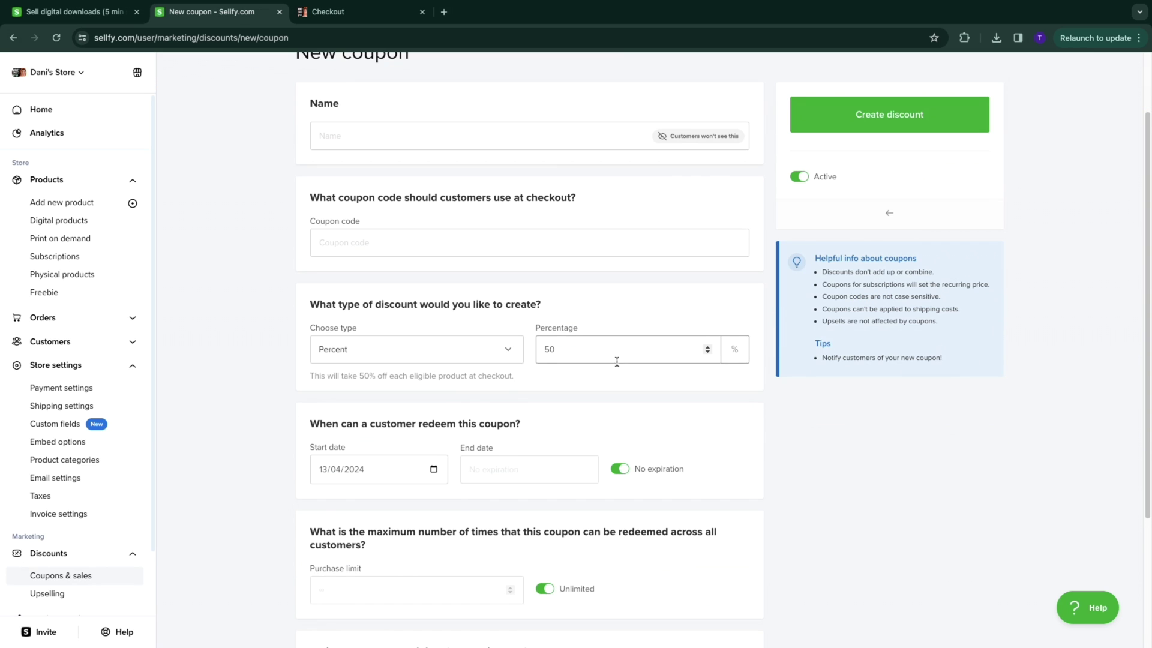
pyautogui.scroll(-3, 449, 456)
pyautogui.click(380, 511)
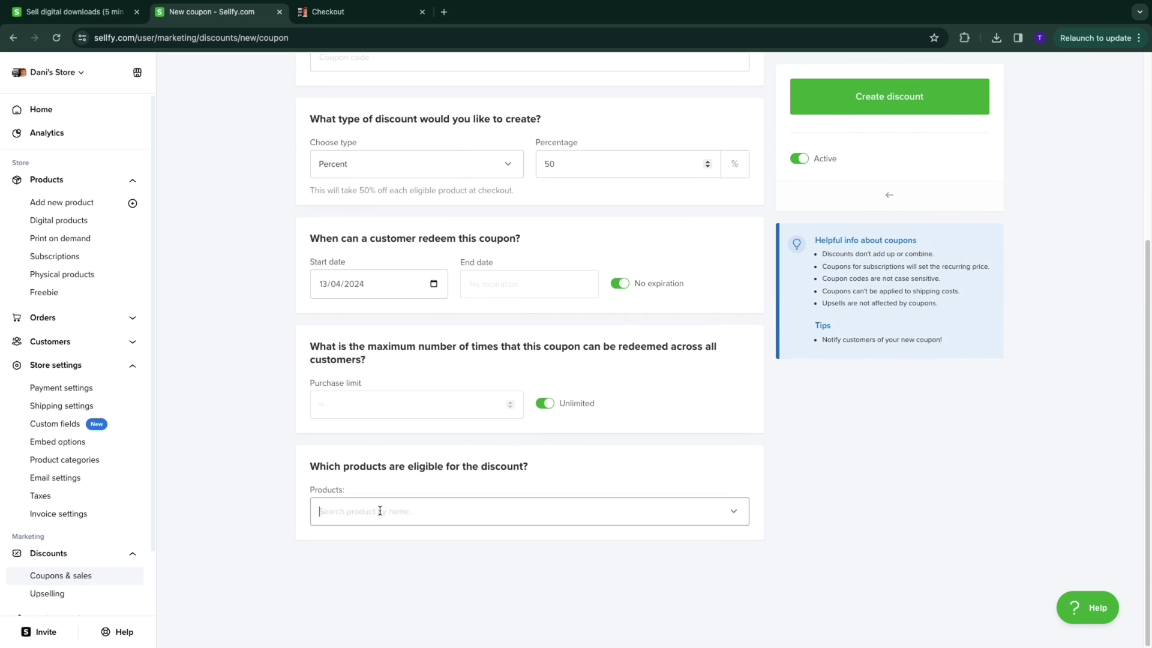
pyautogui.click(360, 561)
pyautogui.click(231, 483)
# Step: Turn off No expiration and set the coupon end date to 20/04/2024
pyautogui.scroll(5, 411, 300)
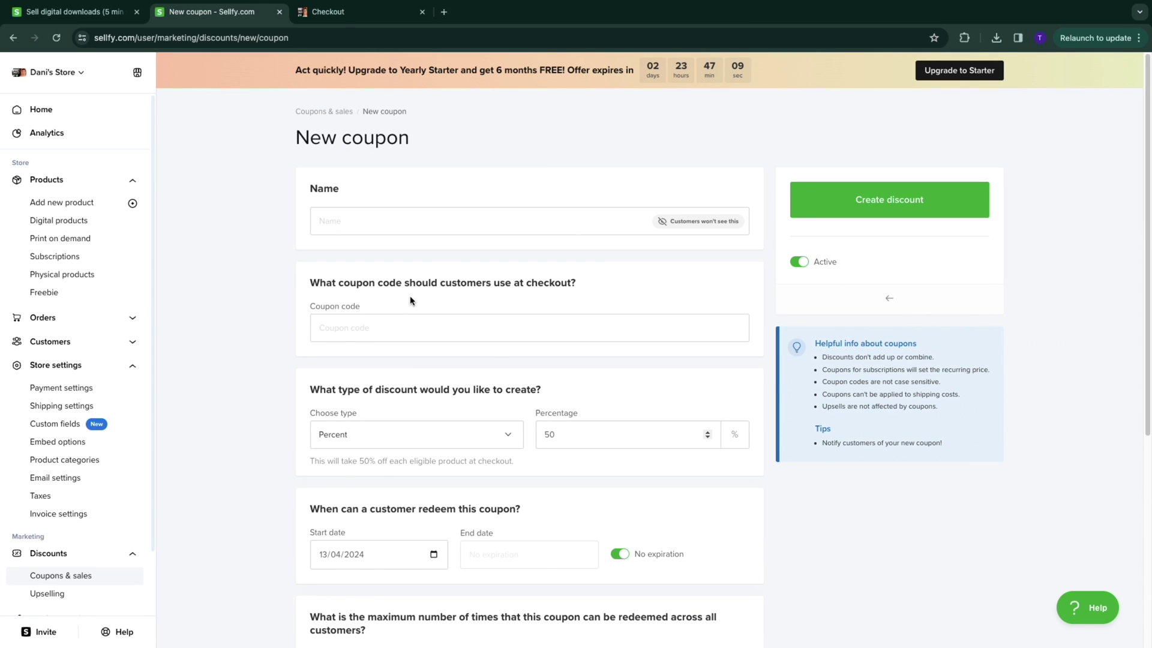
pyautogui.click(619, 554)
pyautogui.click(620, 554)
pyautogui.click(620, 553)
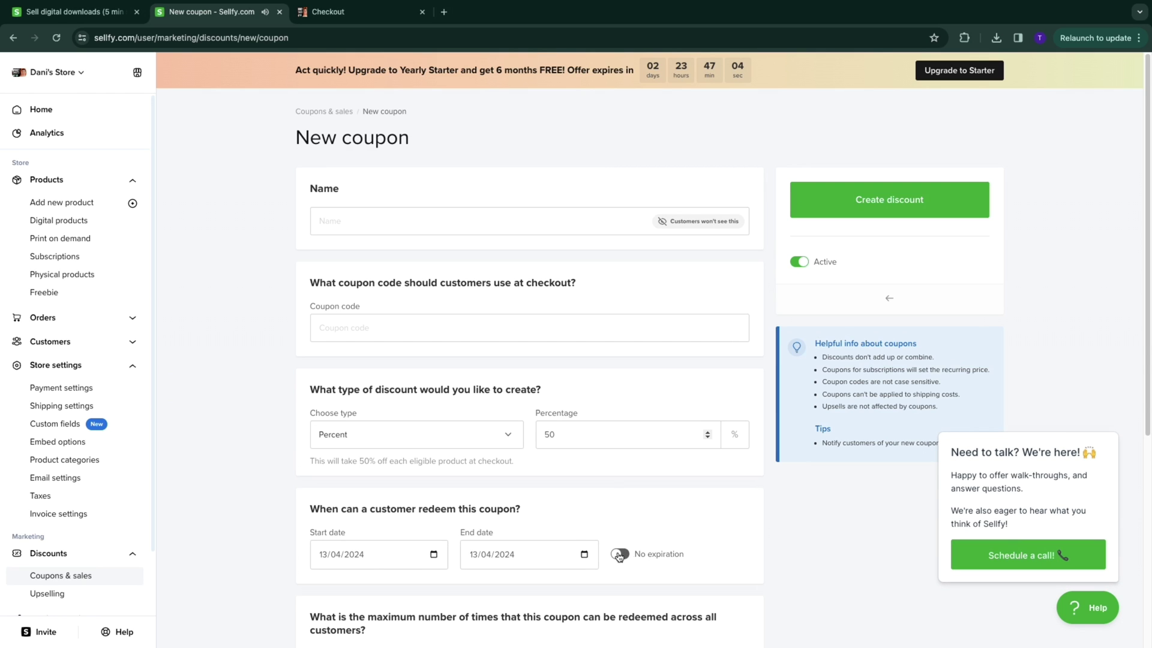
pyautogui.click(505, 555)
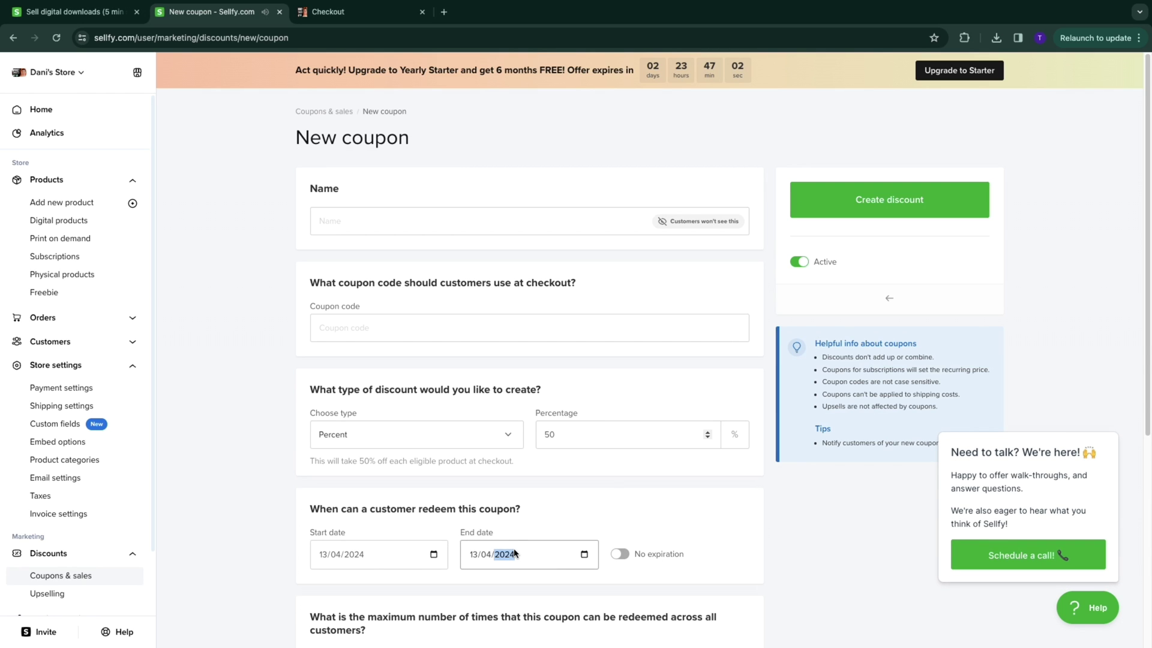
pyautogui.click(584, 556)
pyautogui.click(559, 464)
pyautogui.click(645, 517)
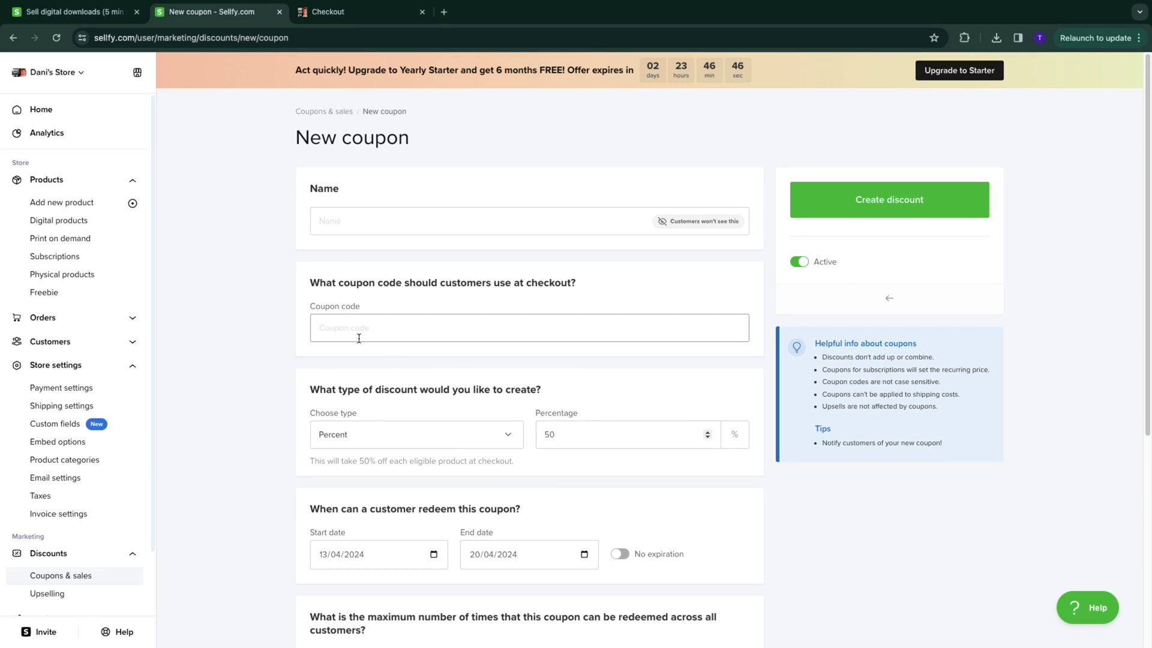
pyautogui.scroll(-2, 45, 576)
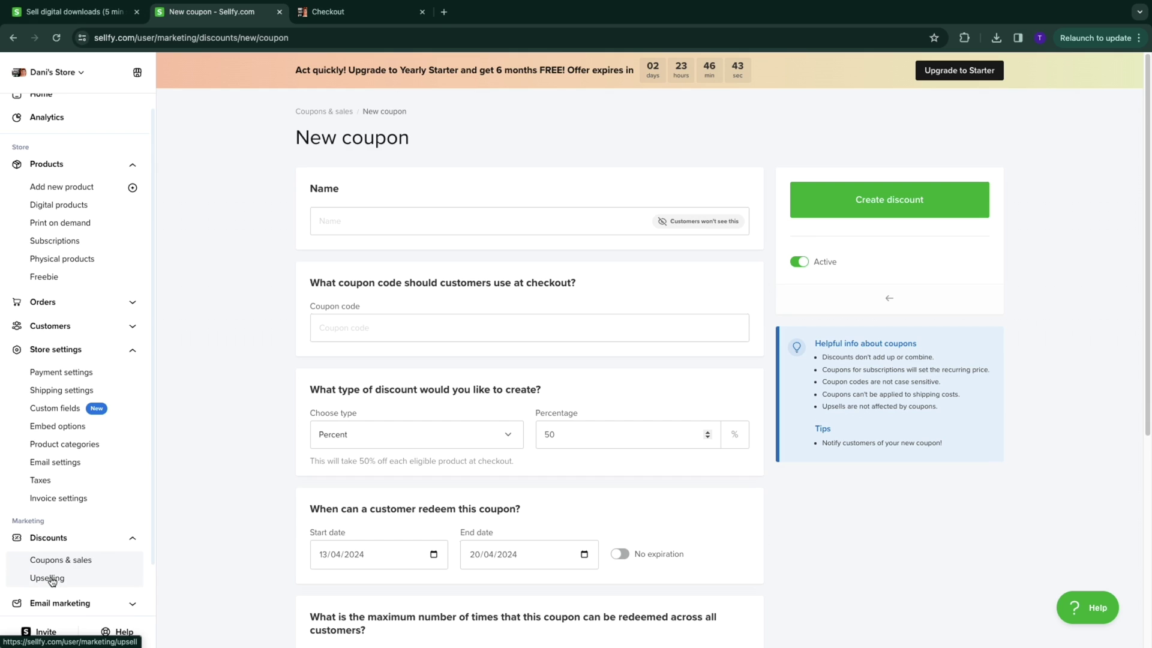
# Step: Browse Email marketing and Cart abandonment, then view Analytics showing 2 visits and $0 revenue
pyautogui.click(66, 548)
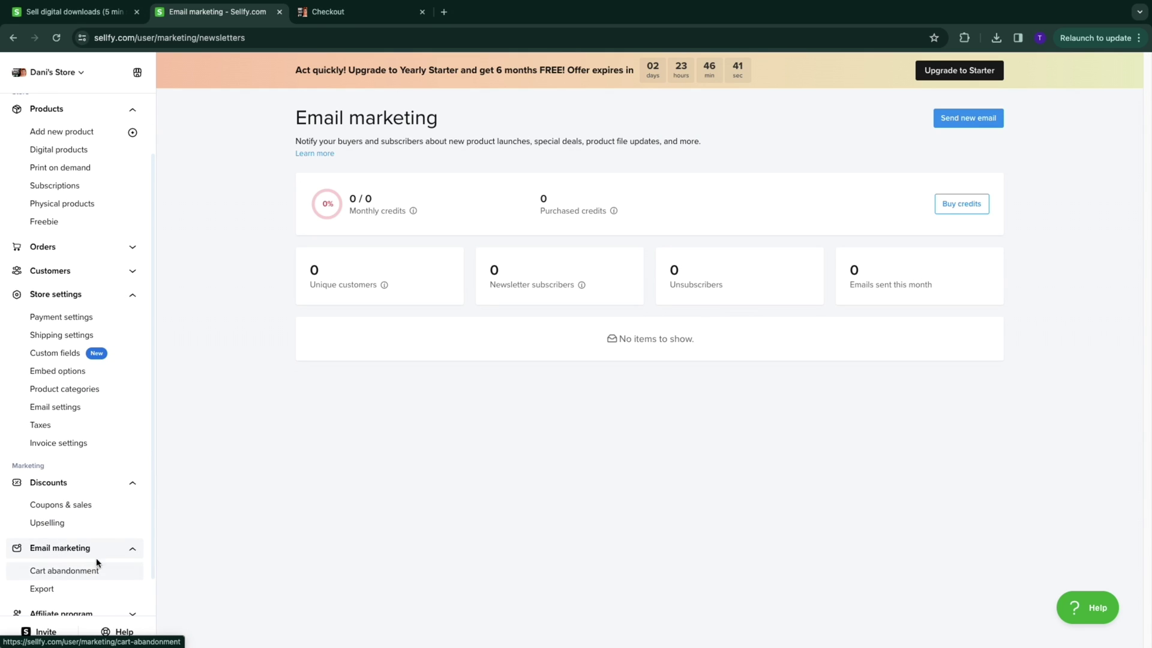
pyautogui.click(62, 571)
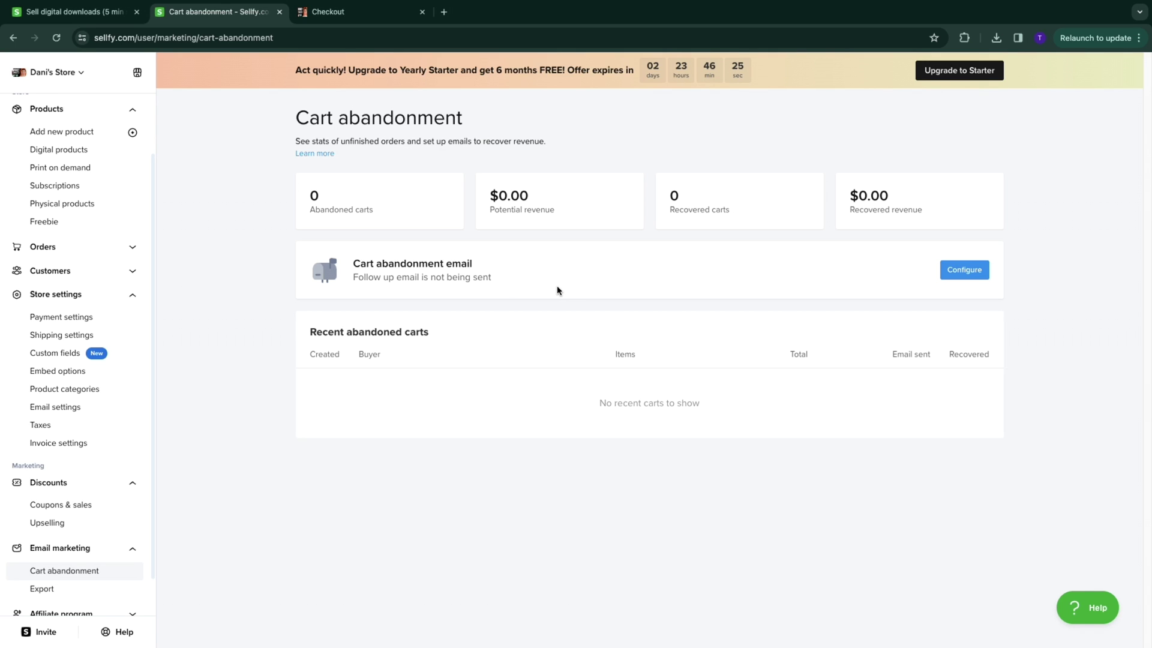
pyautogui.scroll(2, 66, 594)
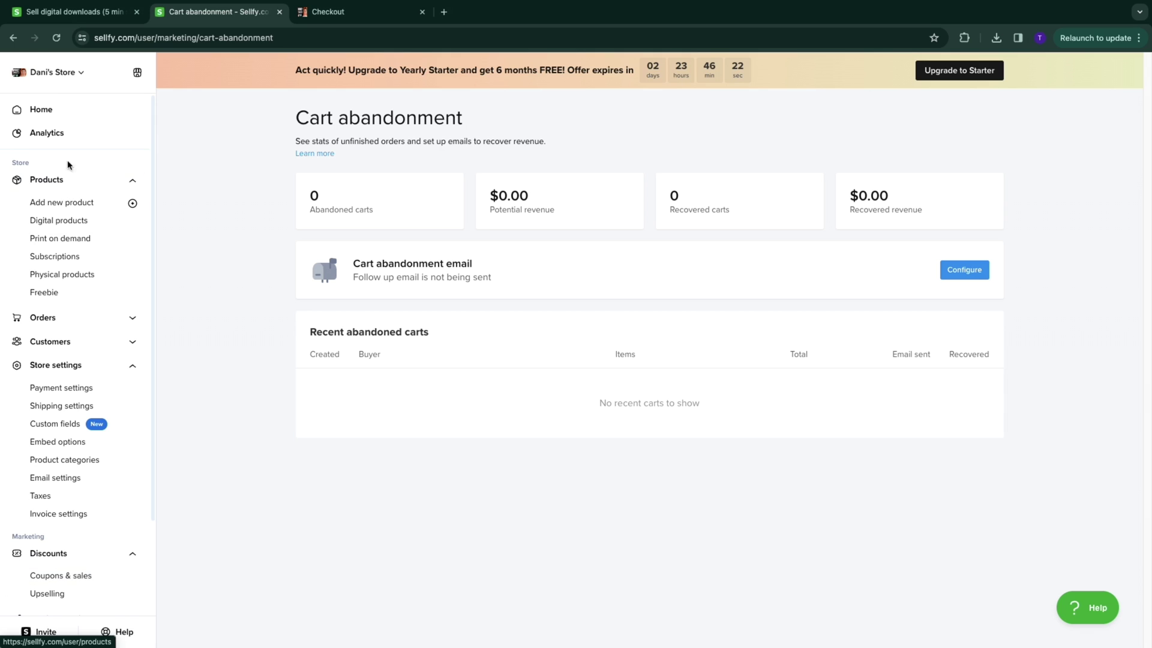
pyautogui.click(36, 142)
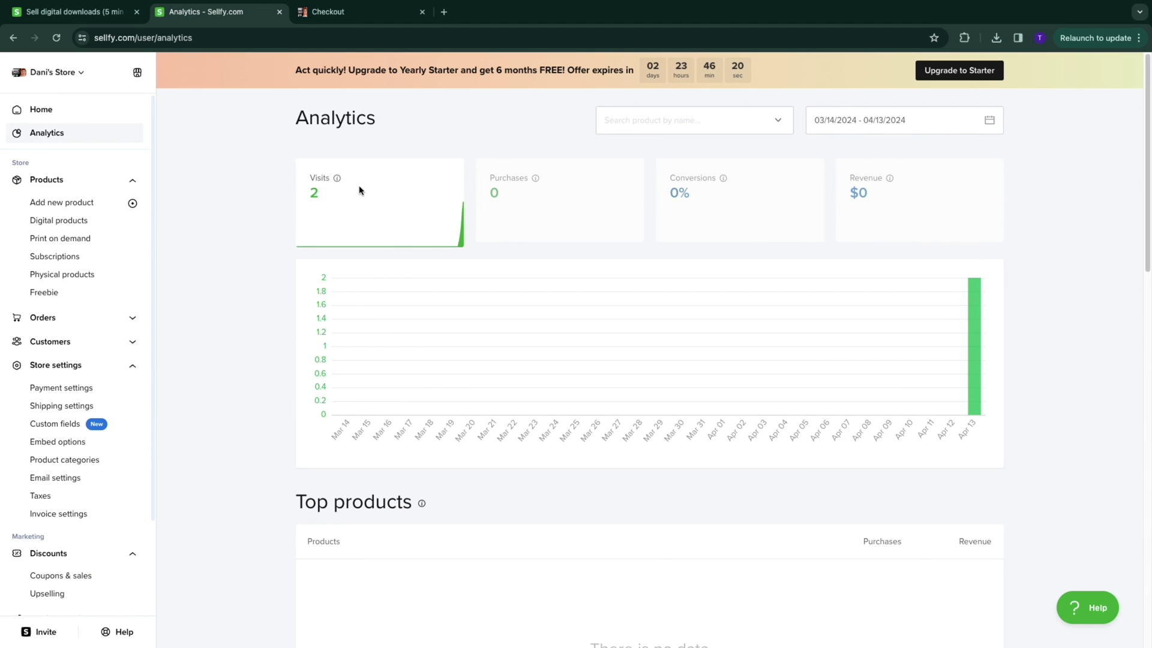